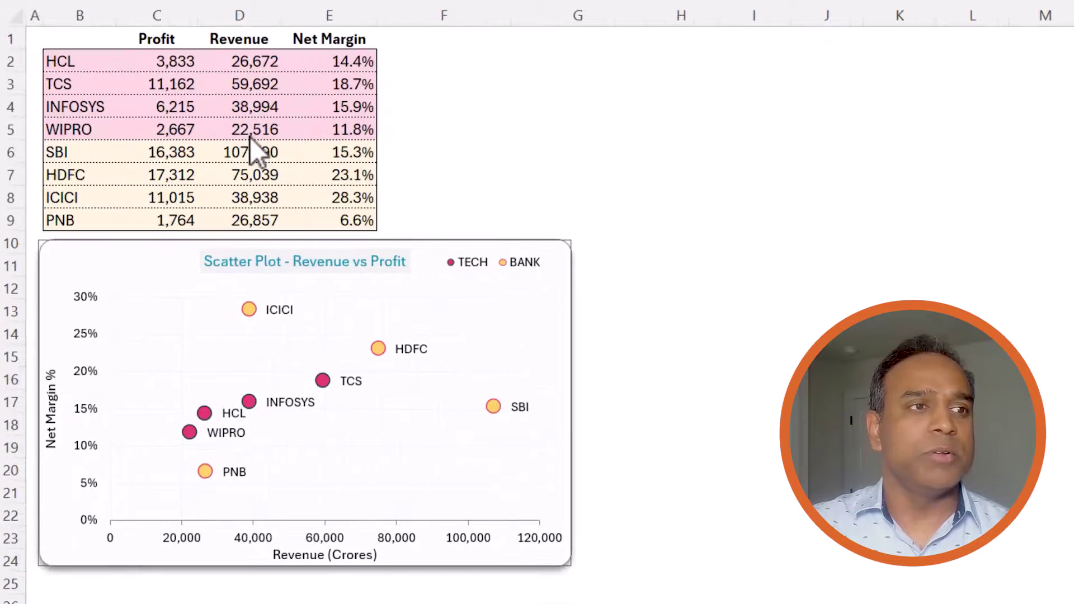
Step: Highlight the company data table, then select the finished scatter chart to delete it
{"action": "mouse_move", "coordinate": [86, 43]}
{"action": "left_mouse_down"}
{"action": "mouse_move", "coordinate": [251, 100]}
{"action": "mouse_move", "coordinate": [336, 218]}
{"action": "left_mouse_up"}
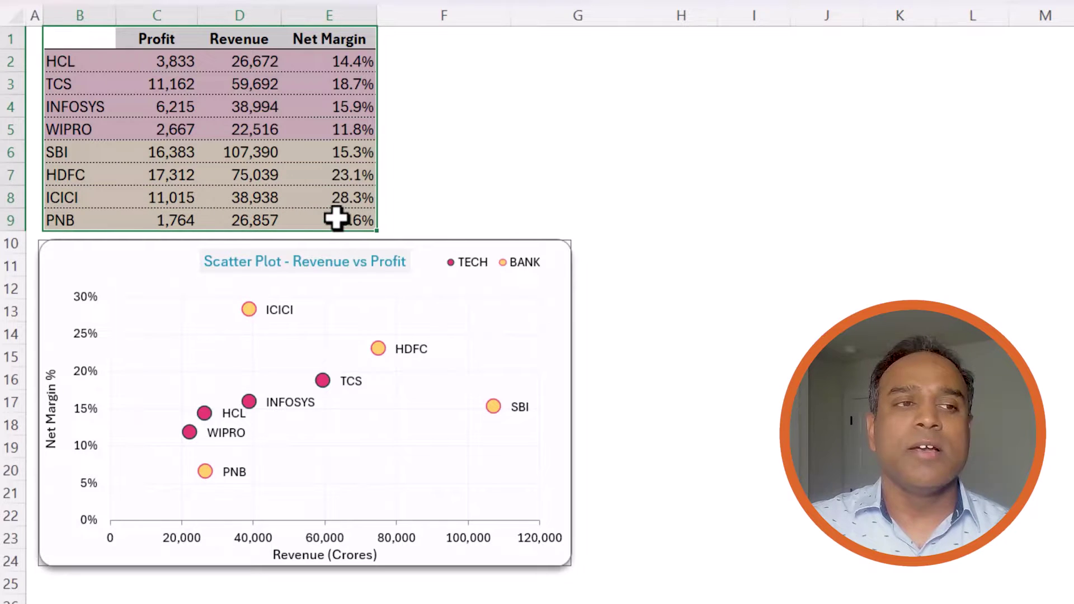
{"action": "left_click", "coordinate": [475, 249]}
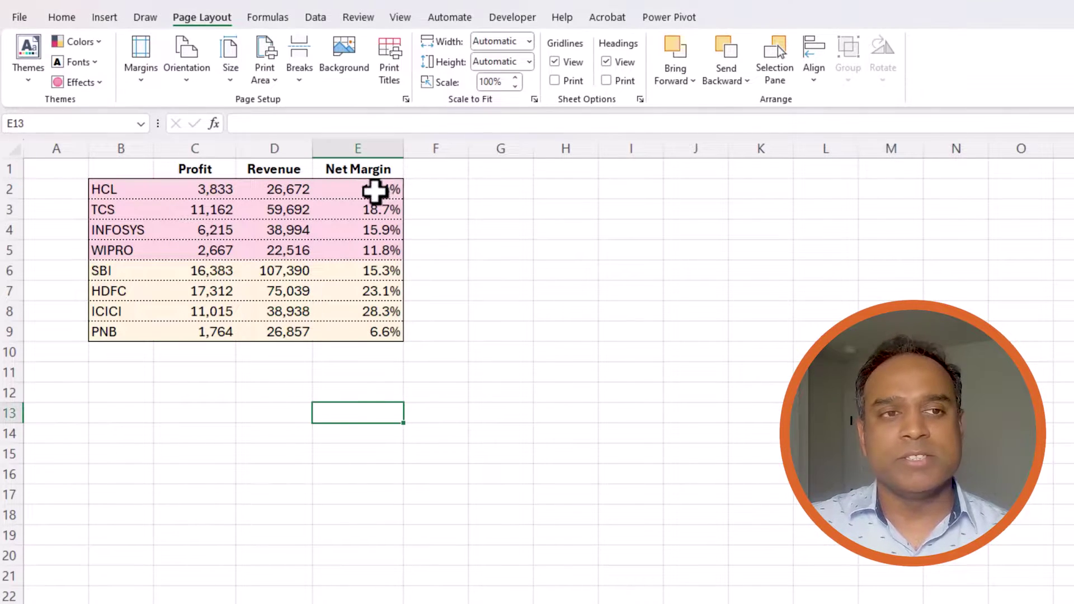
{"action": "left_click_drag", "start_coordinate": [375, 191], "coordinate": [371, 331]}
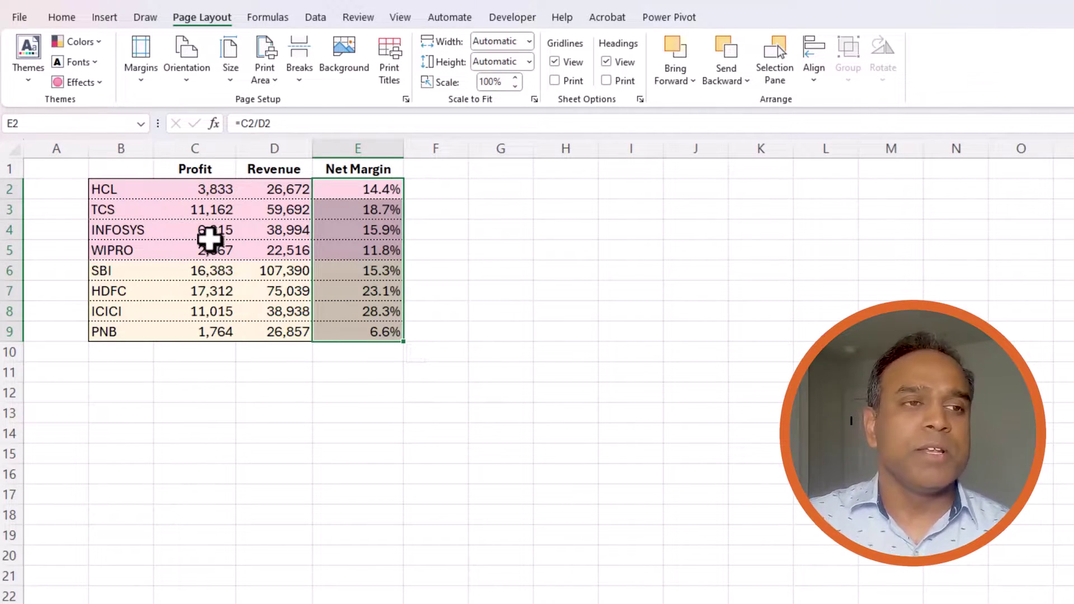
Step: Insert a blank markers-only scatter chart and move it up beside the company table
{"action": "left_click", "coordinate": [511, 229]}
{"action": "key", "text": "alt+n"}
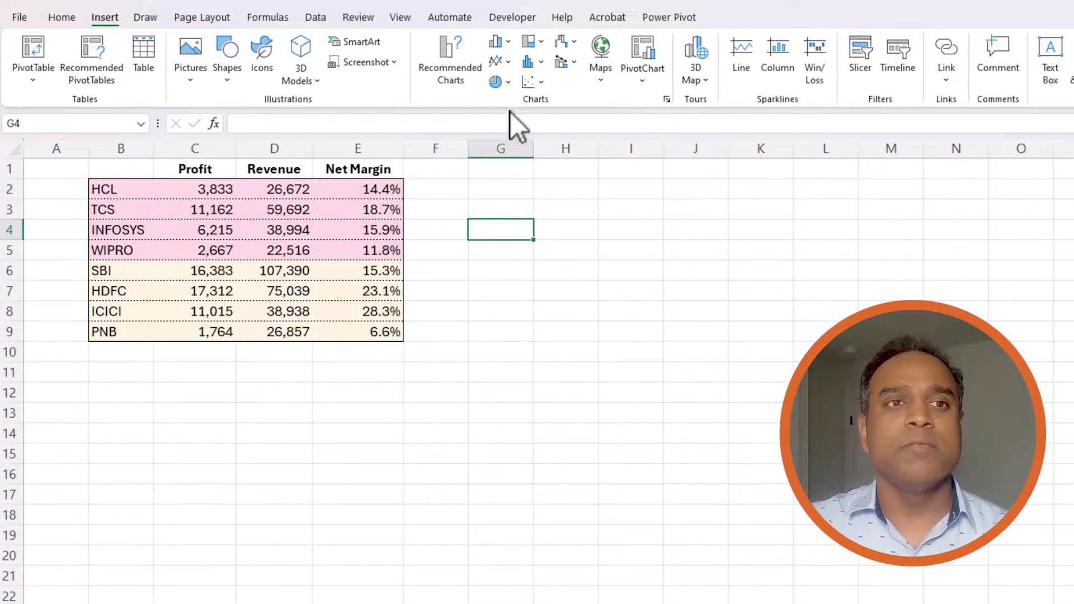
{"action": "left_click", "coordinate": [541, 84]}
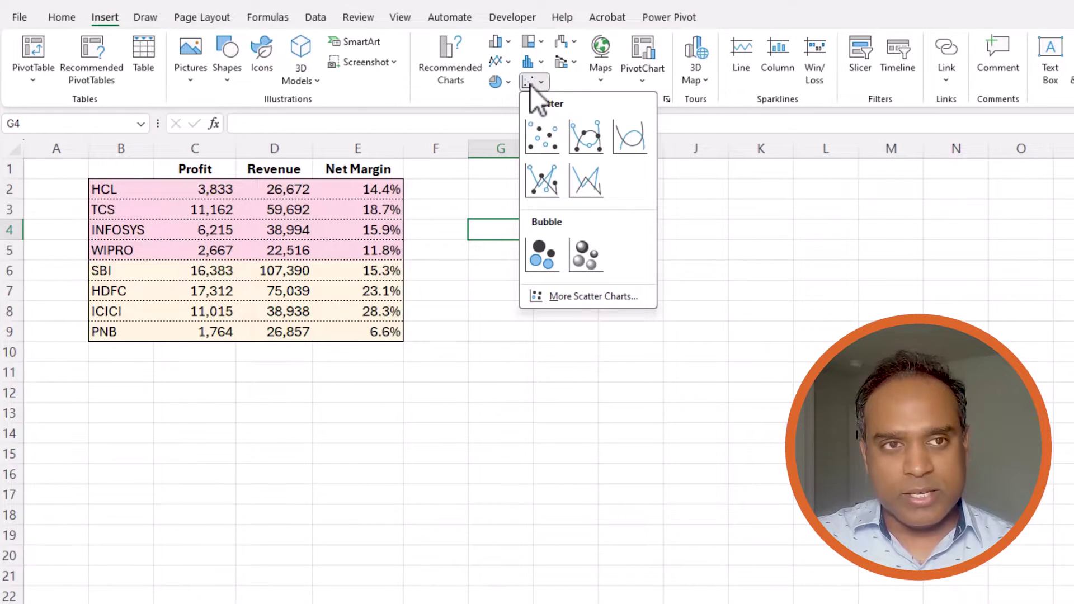
{"action": "left_click", "coordinate": [541, 137]}
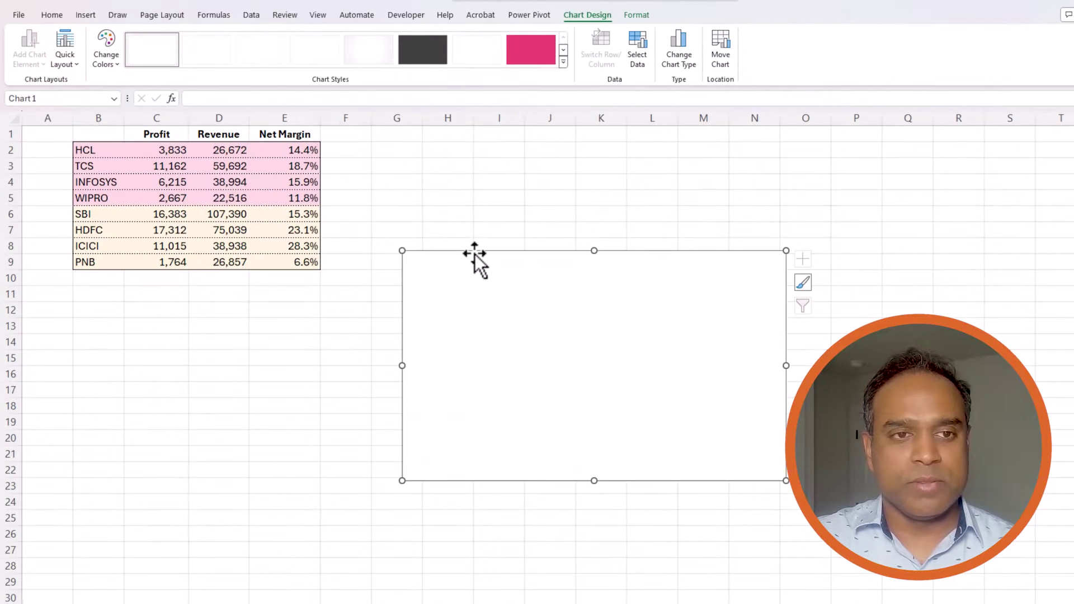
{"action": "left_click_drag", "start_coordinate": [526, 284], "coordinate": [443, 193]}
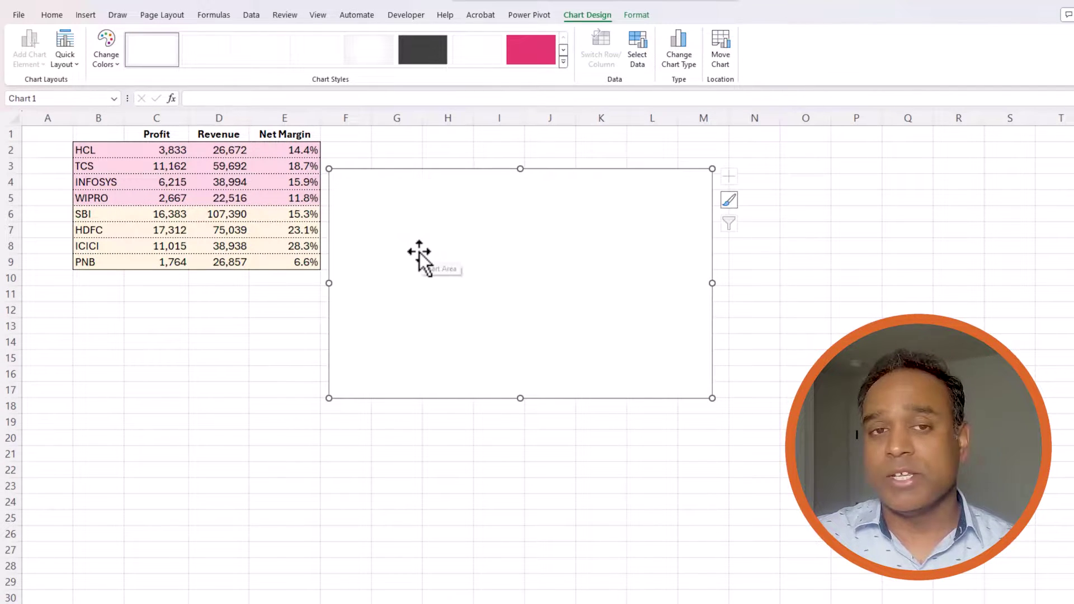
Step: In the chart's Select Data dialog, add a new series named TECH
{"action": "right_click", "coordinate": [466, 262]}
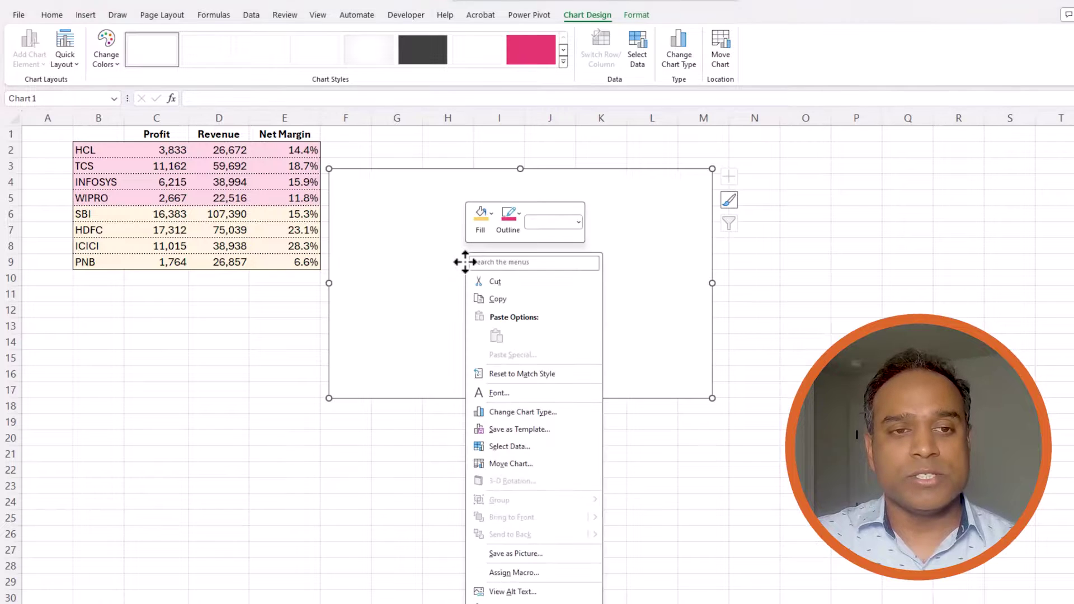
{"action": "left_click", "coordinate": [508, 447]}
{"action": "left_click_drag", "start_coordinate": [904, 270], "coordinate": [502, 172]}
{"action": "left_click", "coordinate": [407, 261]}
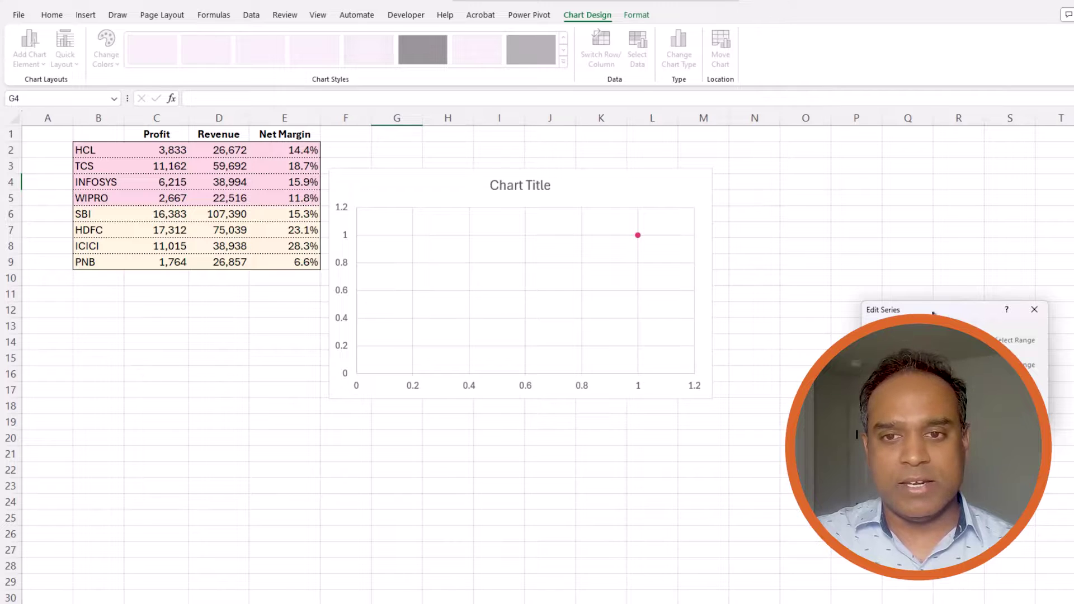
{"action": "left_click_drag", "start_coordinate": [933, 314], "coordinate": [477, 194]}
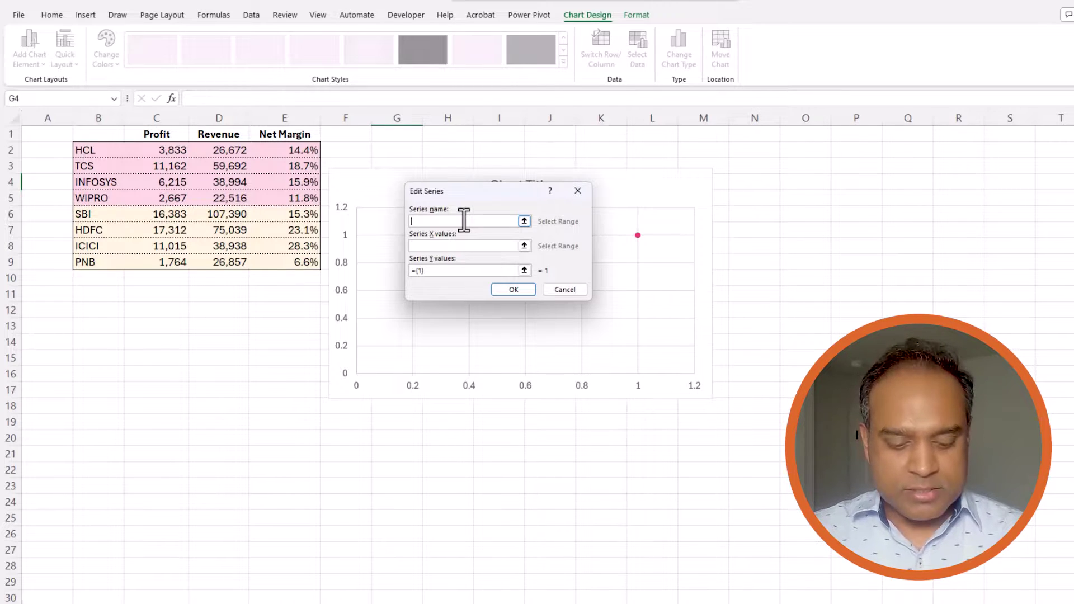
{"action": "type", "text": "TECH"}
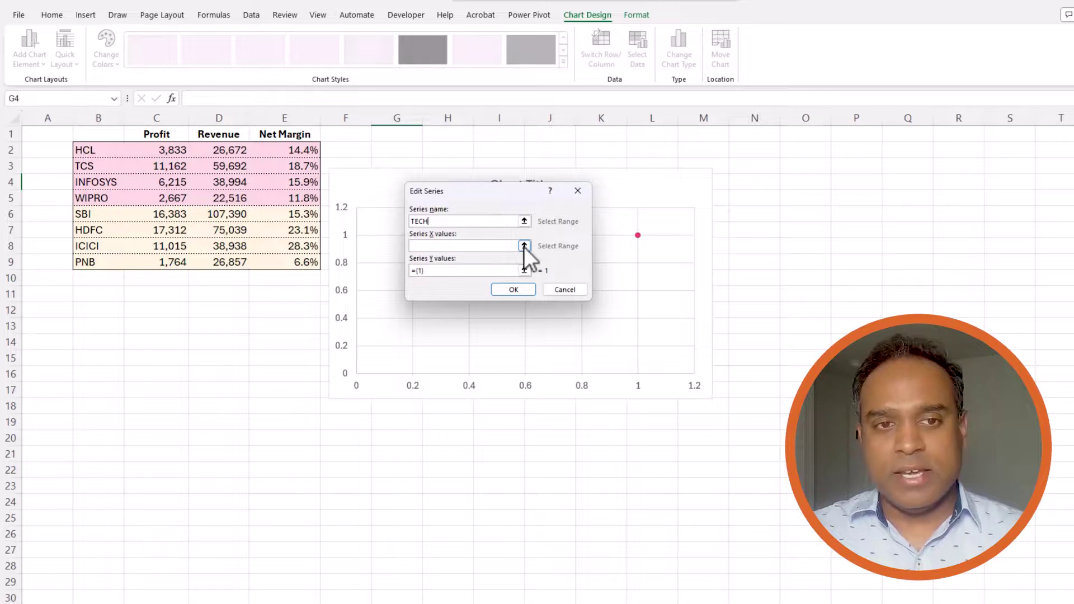
Step: Set TECH's X values to Revenue D2:D5 and Y values to Net Margin E2:E5
{"action": "left_click", "coordinate": [524, 247]}
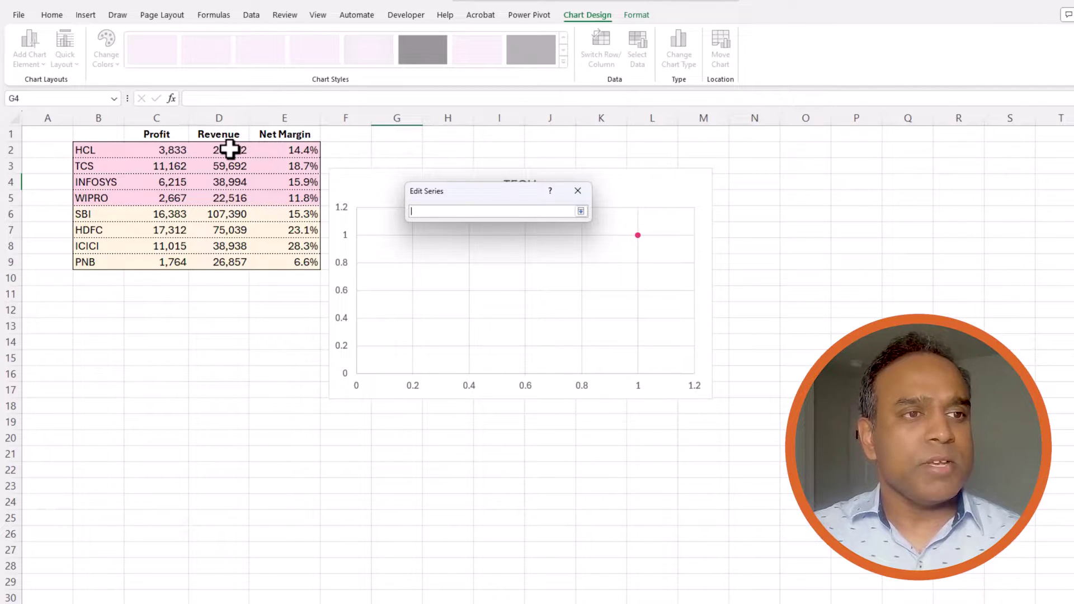
{"action": "left_click_drag", "start_coordinate": [229, 149], "coordinate": [234, 197]}
{"action": "key", "text": "Return"}
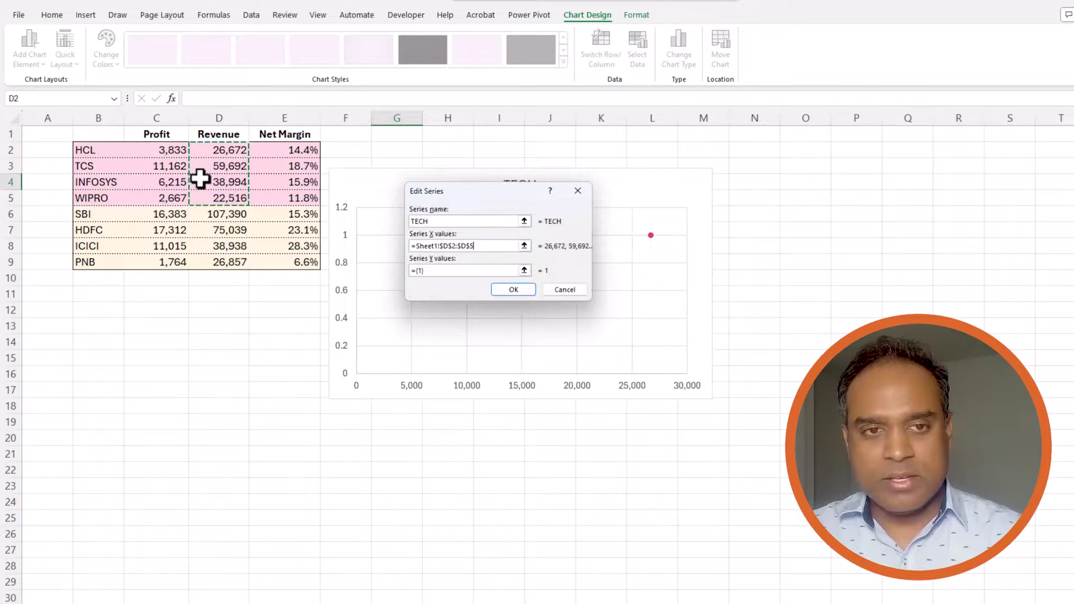
{"action": "left_click", "coordinate": [430, 272]}
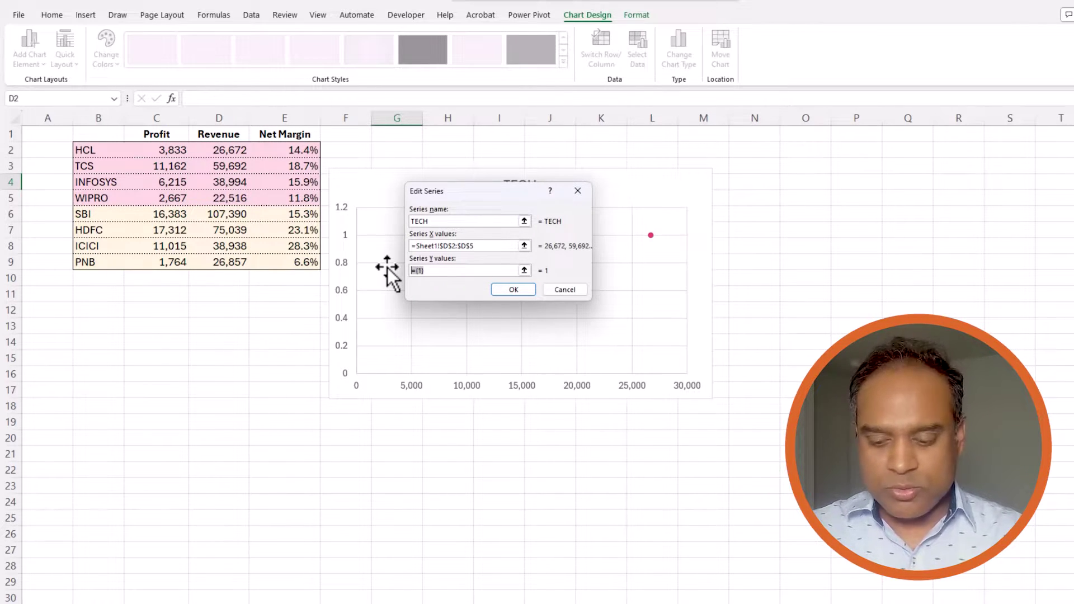
{"action": "key", "text": "BackSpace"}
{"action": "key", "text": "BackSpace"}
{"action": "key", "text": "BackSpace"}
{"action": "key", "text": "BackSpace"}
{"action": "left_click_drag", "start_coordinate": [297, 157], "coordinate": [300, 197]}
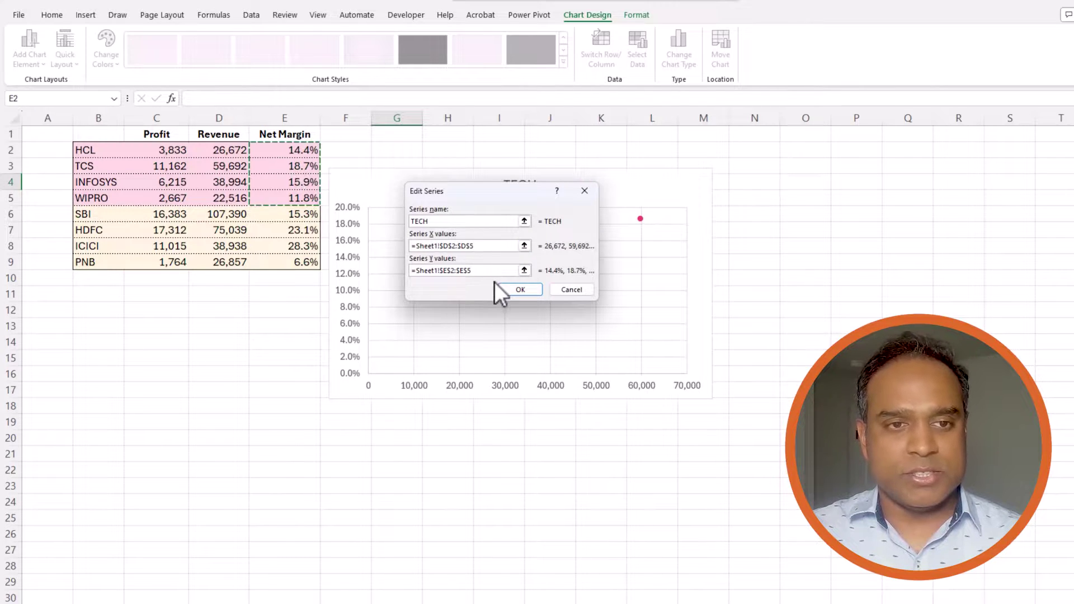
{"action": "left_click", "coordinate": [508, 291]}
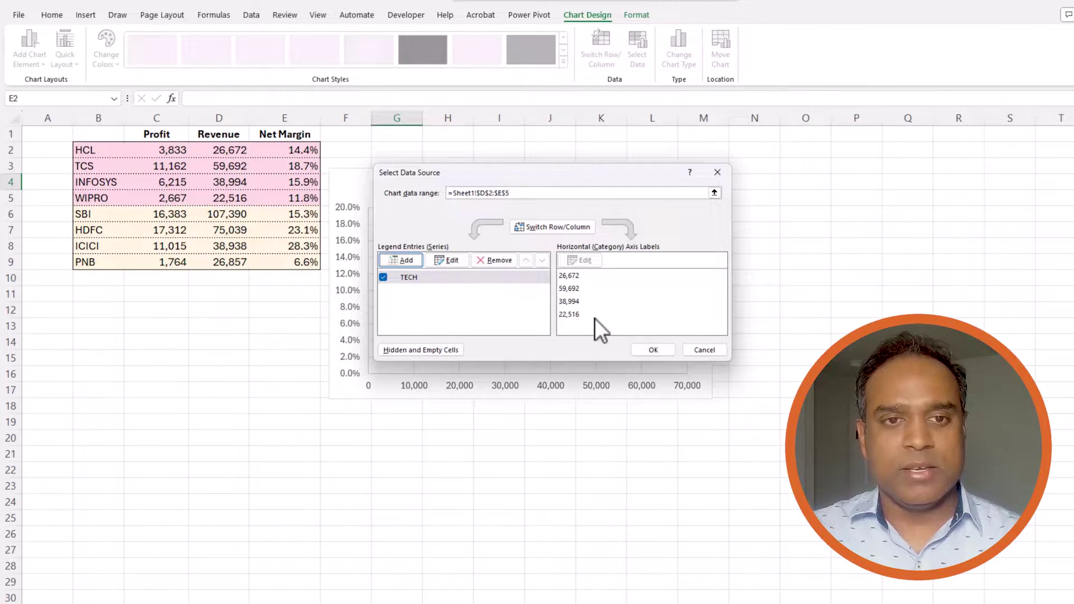
{"action": "left_click", "coordinate": [652, 350]}
Step: Nudge the TECH scatter chart slightly upward on the sheet
{"action": "left_click_drag", "start_coordinate": [454, 177], "coordinate": [454, 162]}
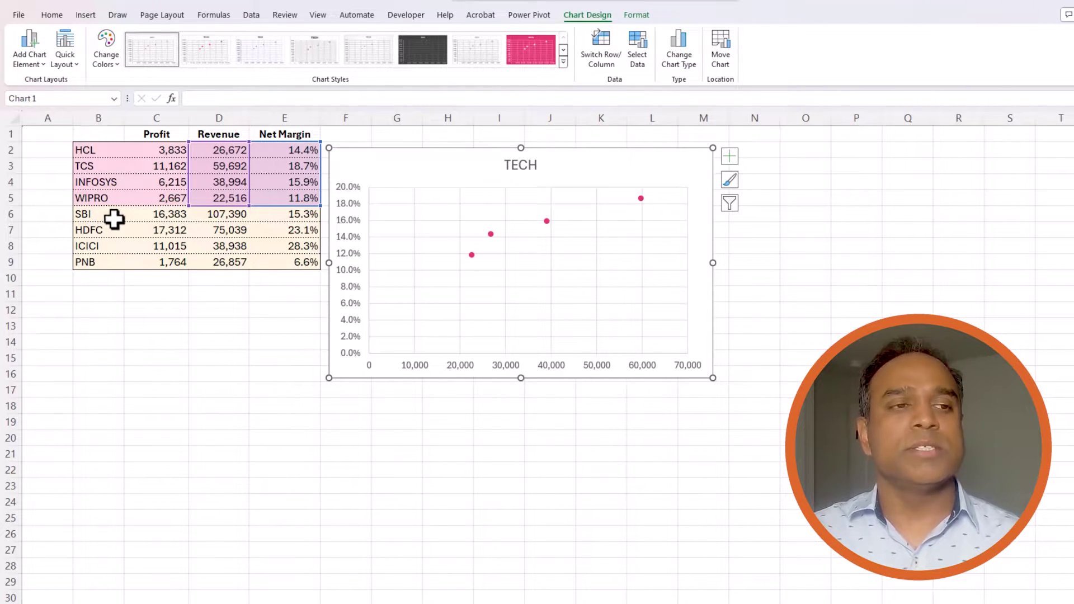
Step: Add a BANK series using Revenue D6:D9 as X values and Net Margin E6:E9 as Y values
{"action": "right_click", "coordinate": [532, 243]}
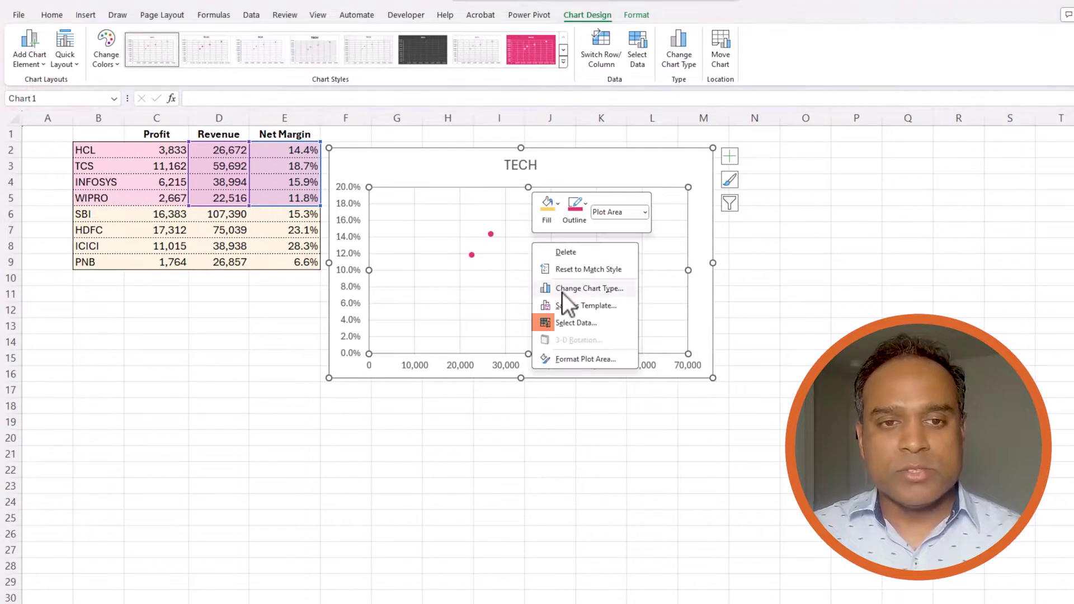
{"action": "left_click", "coordinate": [566, 323]}
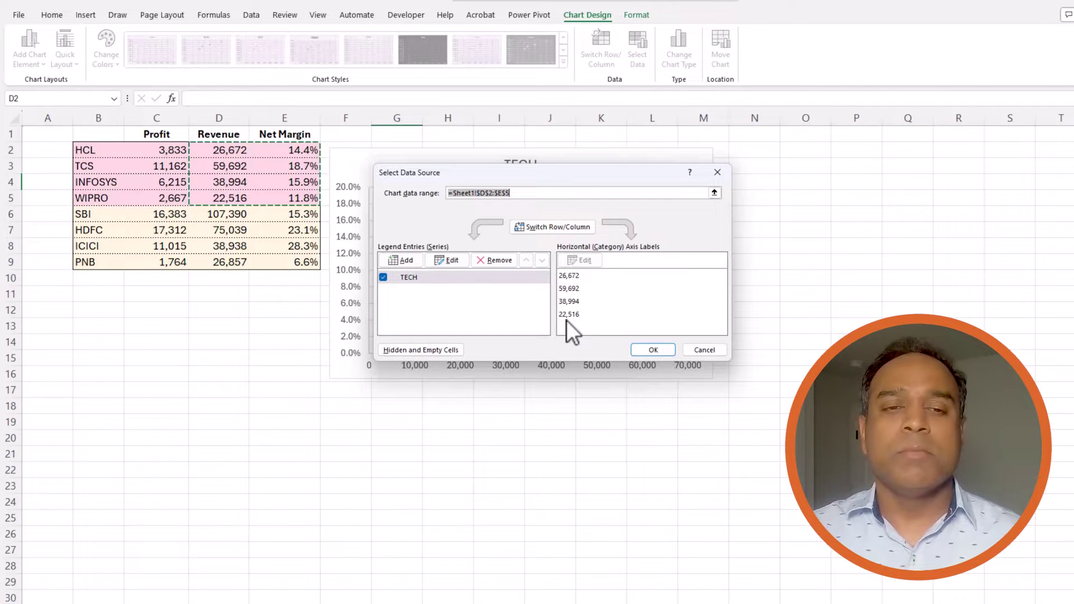
{"action": "left_click", "coordinate": [414, 264]}
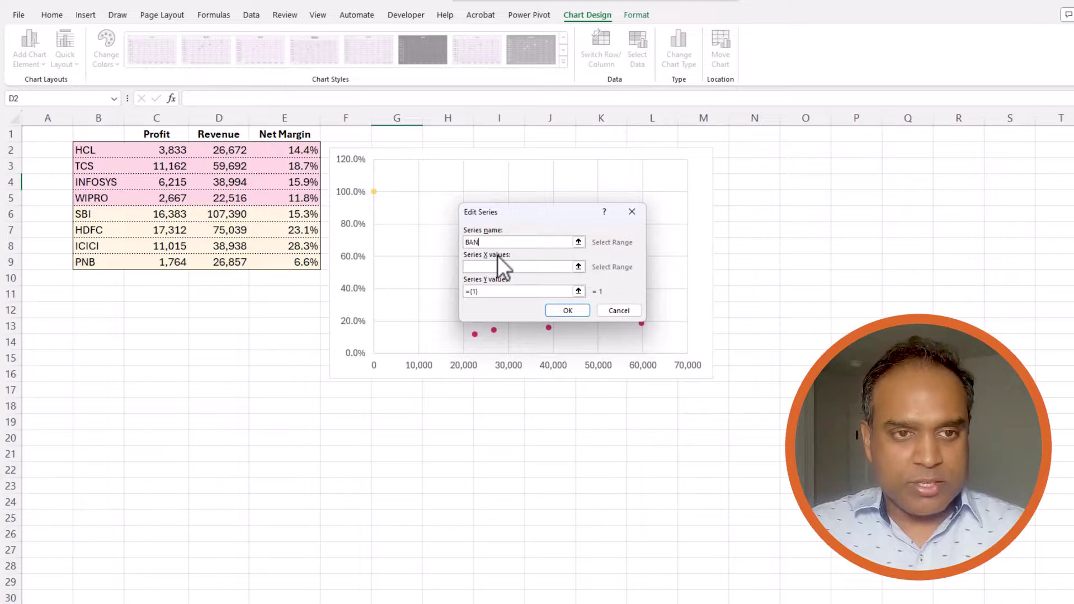
{"action": "left_click", "coordinate": [579, 267]}
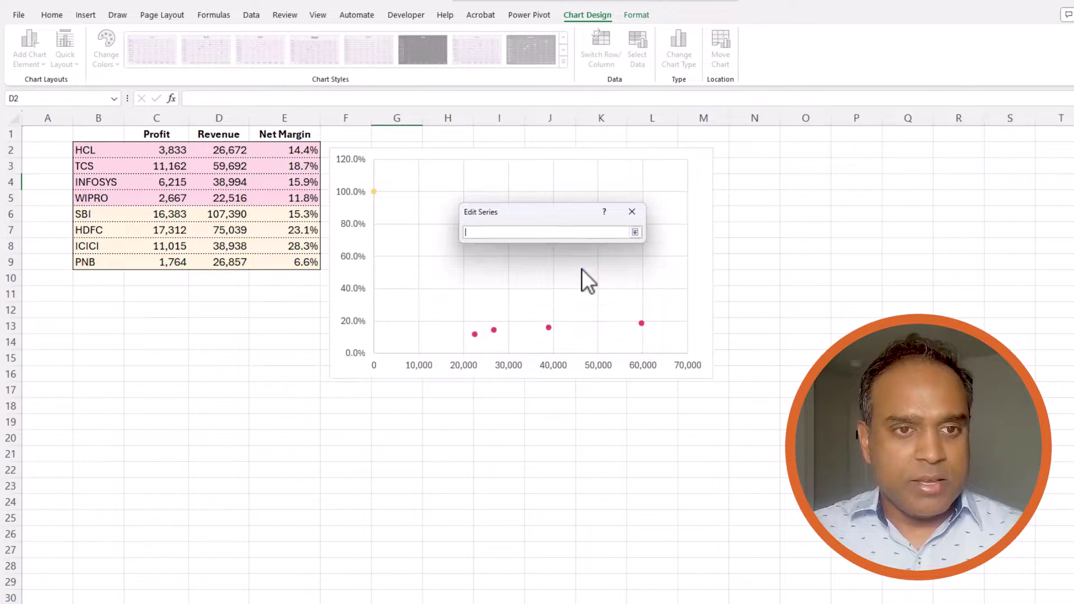
{"action": "left_click_drag", "start_coordinate": [233, 212], "coordinate": [247, 259]}
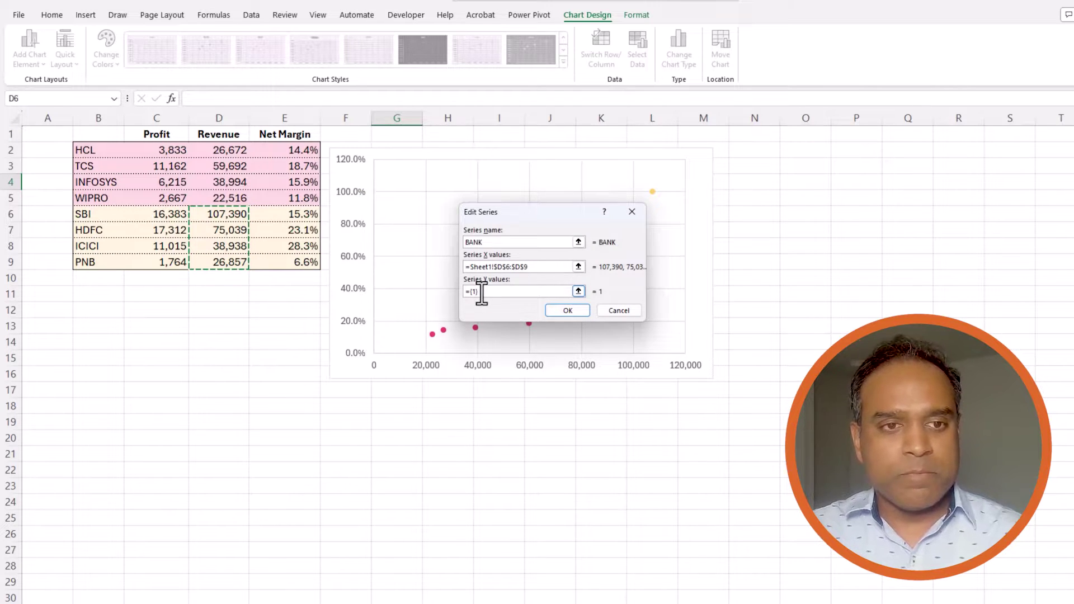
{"action": "left_click_drag", "start_coordinate": [481, 291], "coordinate": [434, 290]}
{"action": "key", "text": "BackSpace"}
{"action": "left_click", "coordinate": [298, 215]}
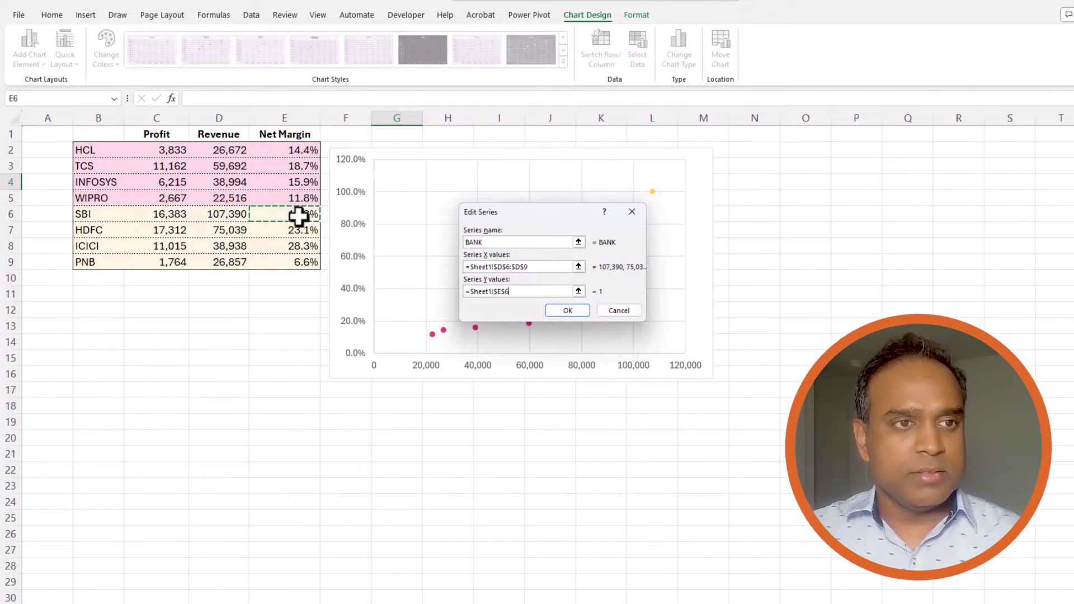
{"action": "left_click_drag", "start_coordinate": [298, 215], "coordinate": [306, 260]}
{"action": "key", "text": "Return"}
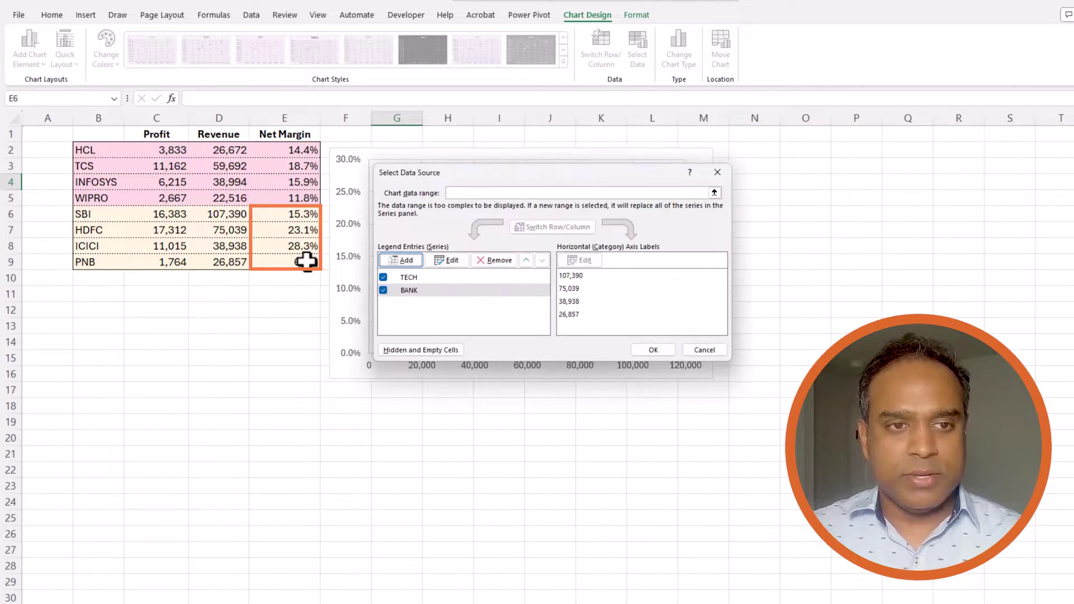
Step: Apply the TECH and BANK series and turn on the chart's axis titles
{"action": "left_click", "coordinate": [653, 350]}
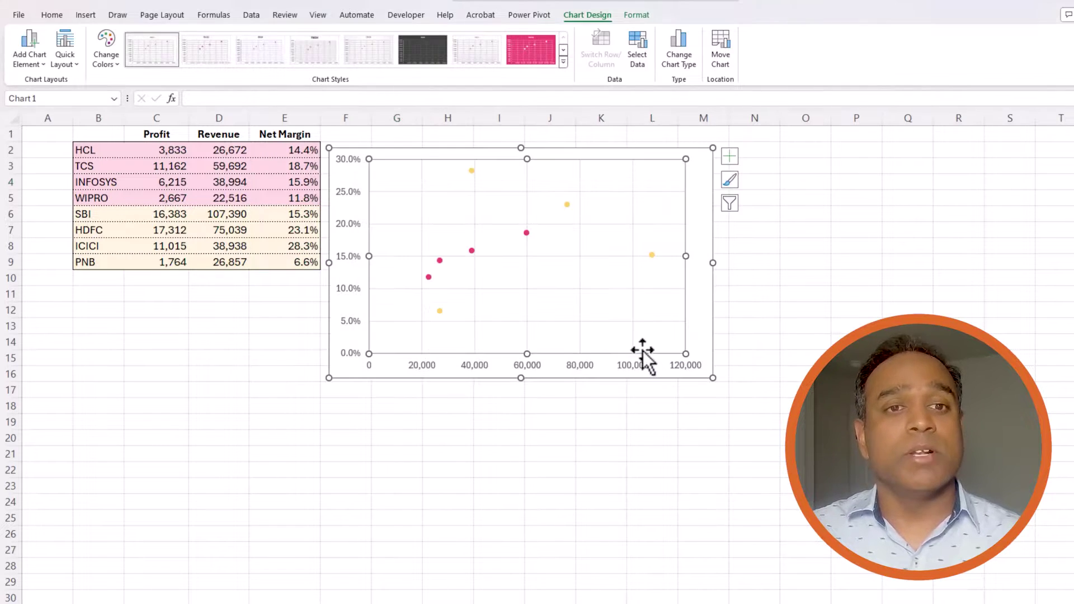
{"action": "left_click_drag", "start_coordinate": [560, 152], "coordinate": [562, 153]}
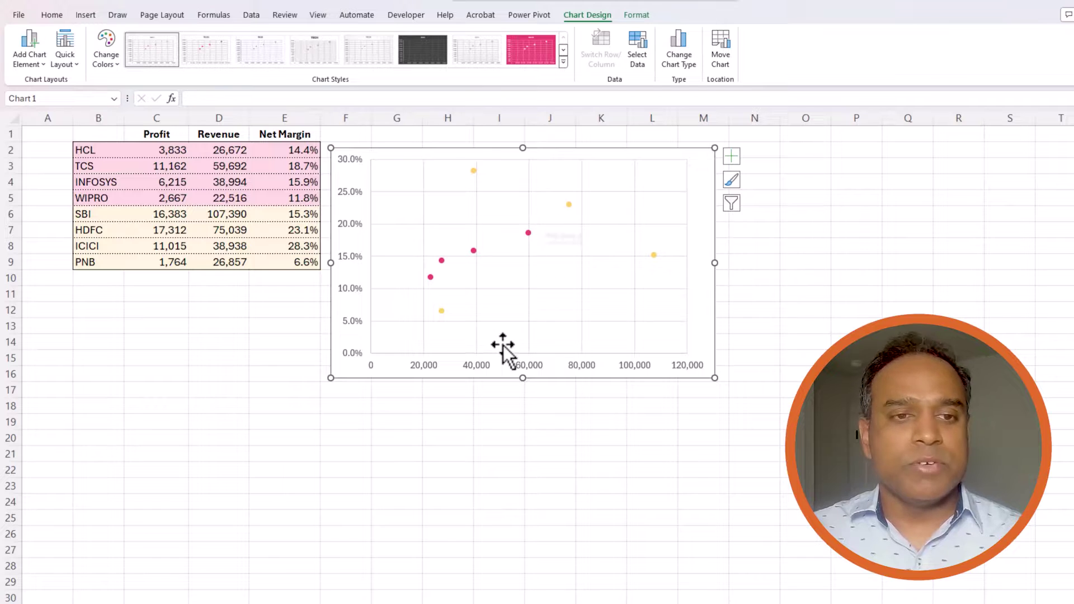
{"action": "left_click", "coordinate": [732, 159]}
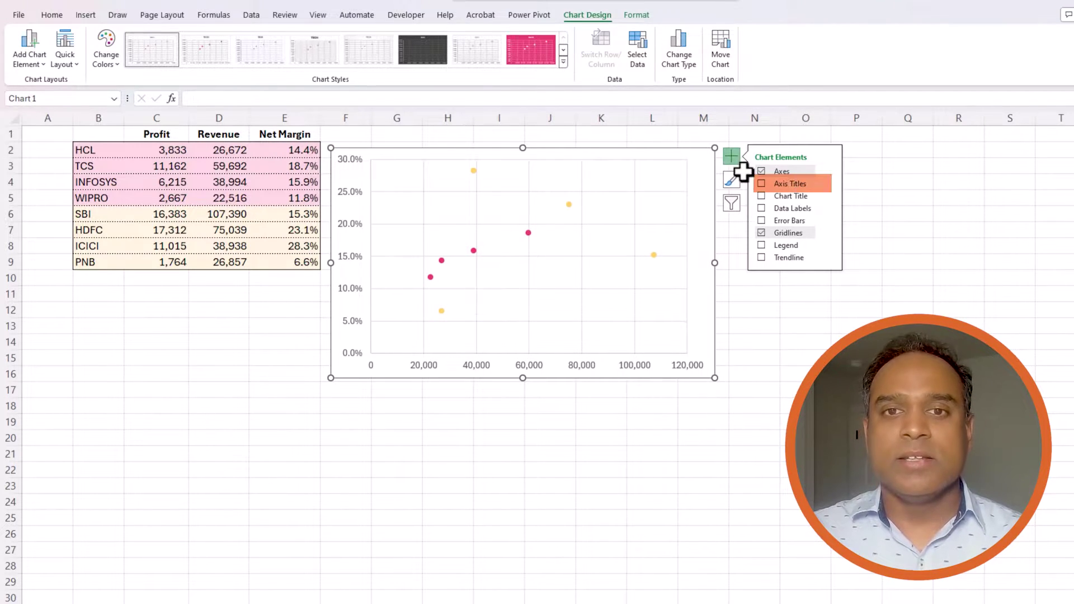
{"action": "left_click", "coordinate": [761, 183]}
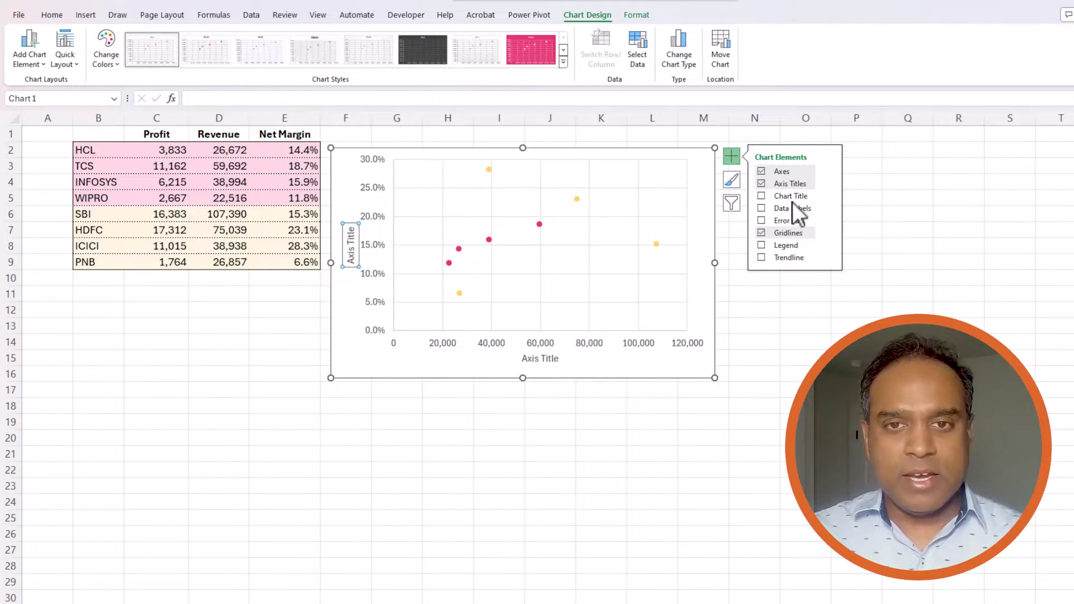
Step: Title the horizontal axis 'Revenue' and the vertical axis 'Net Margin %'
{"action": "left_click", "coordinate": [554, 360]}
{"action": "left_click", "coordinate": [557, 360]}
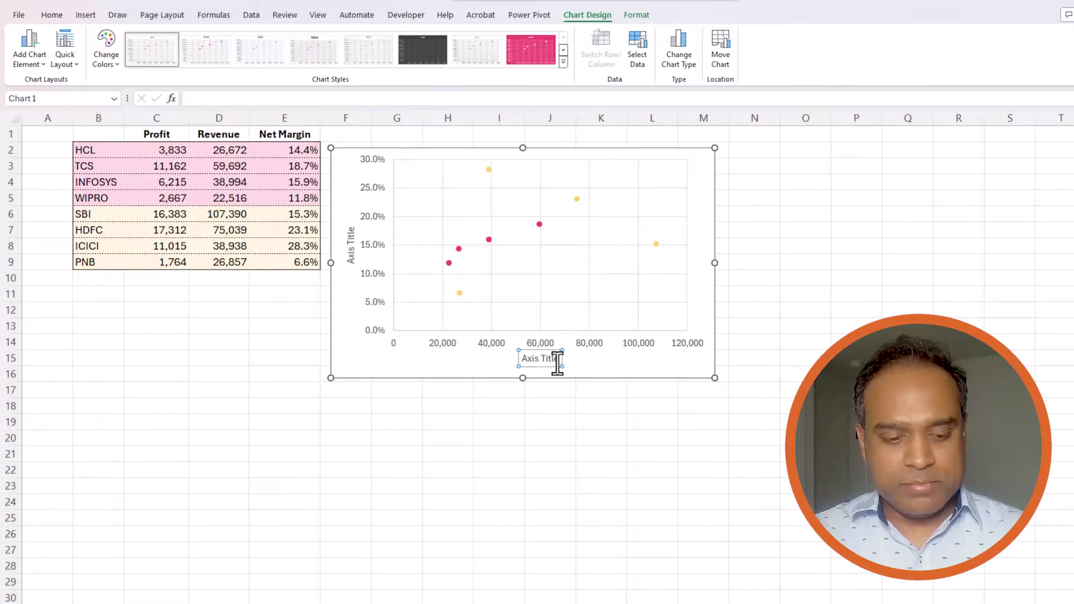
{"action": "key", "text": "ctrl+a"}
{"action": "type", "text": "Revenue"}
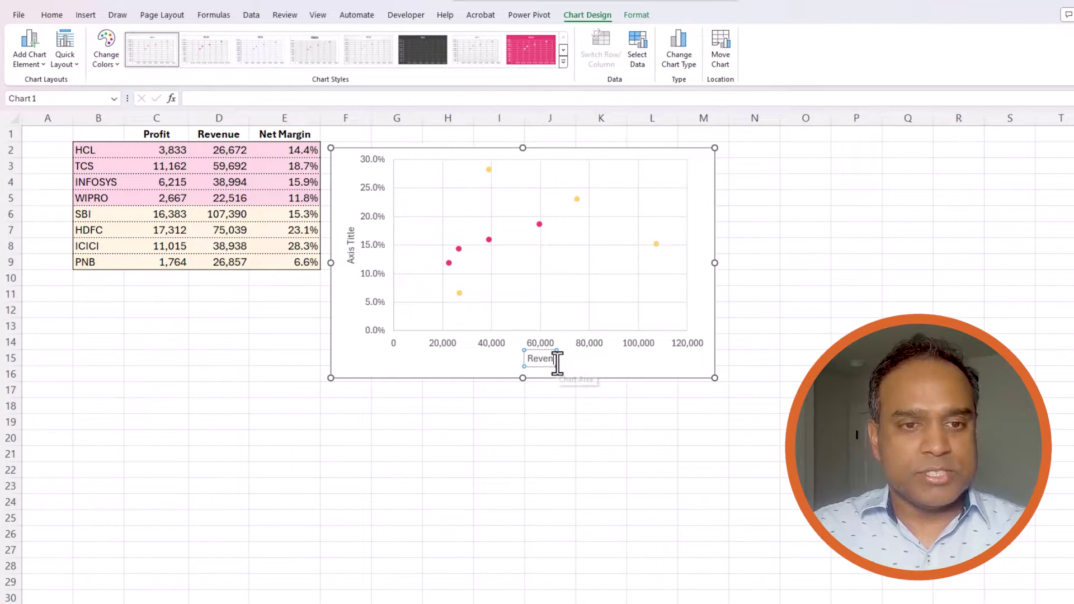
{"action": "left_click", "coordinate": [348, 237]}
{"action": "key", "text": "ctrl+a"}
{"action": "type", "text": "Net Margin %"}
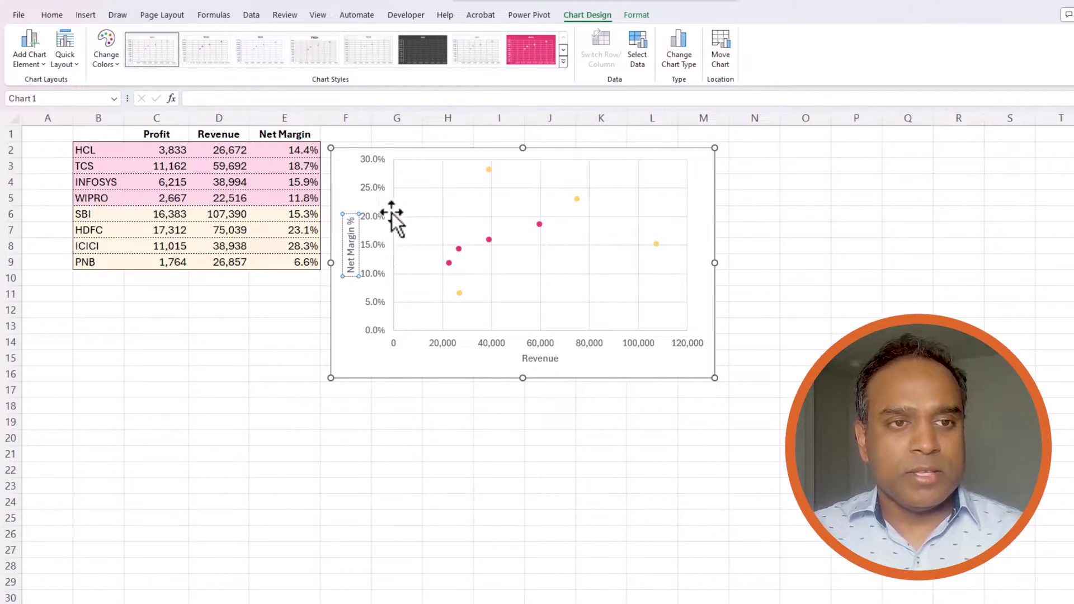
Step: Format the vertical axis numbers with 0 decimal places, showing 0% to 30%
{"action": "left_click", "coordinate": [379, 188]}
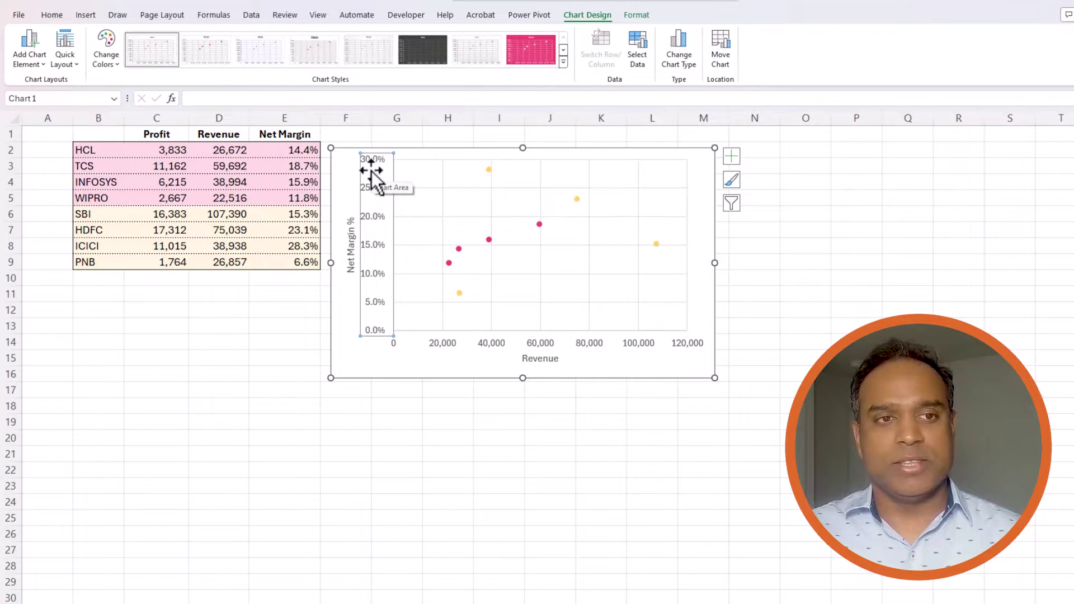
{"action": "right_click", "coordinate": [367, 187]}
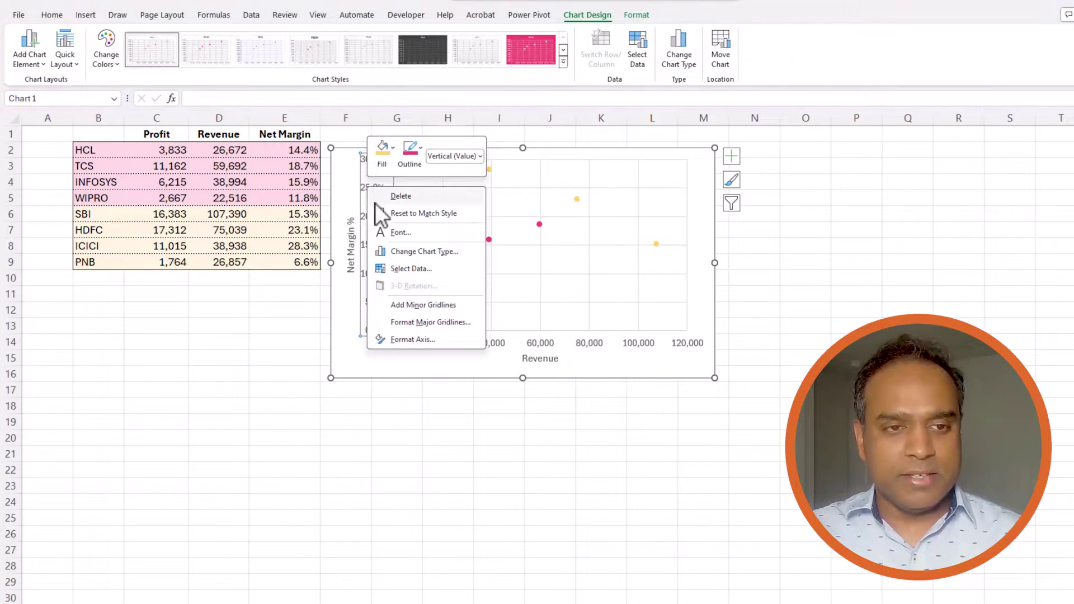
{"action": "left_click", "coordinate": [401, 340]}
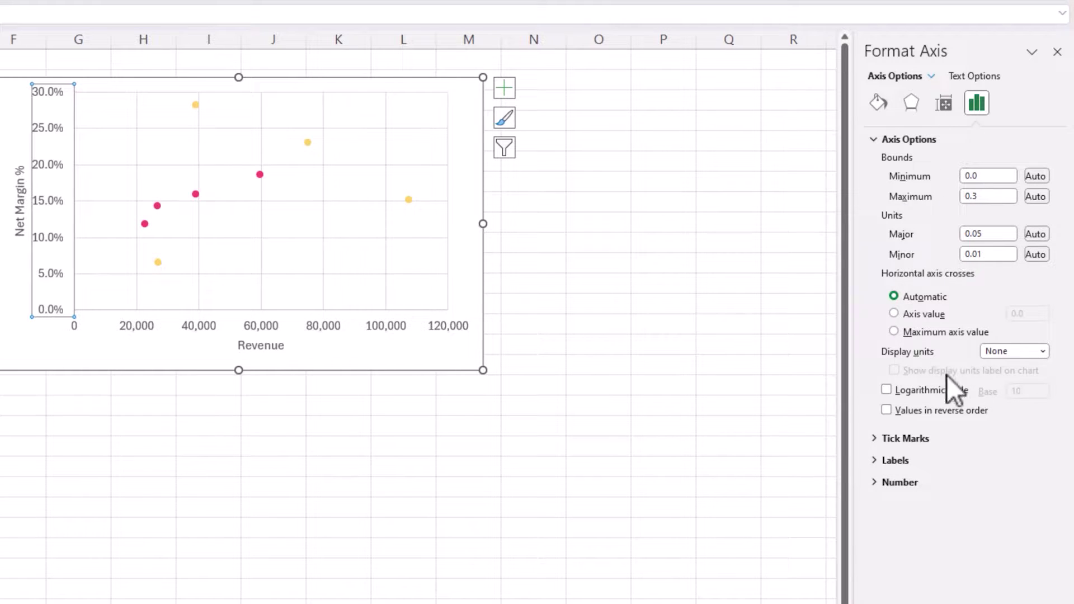
{"action": "left_click", "coordinate": [876, 483]}
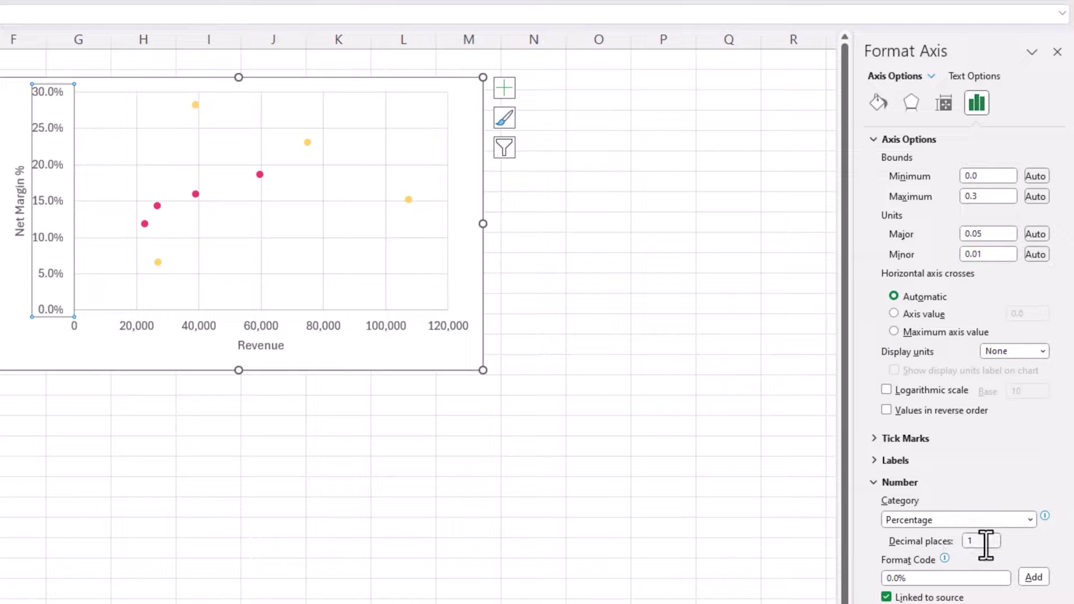
{"action": "left_click_drag", "start_coordinate": [984, 542], "coordinate": [966, 542]}
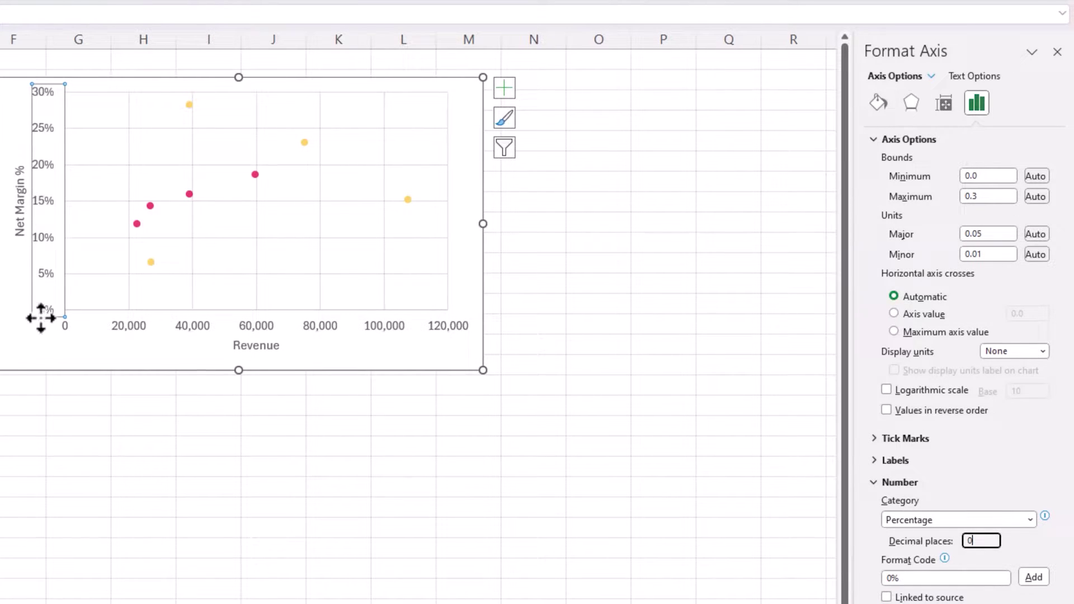
{"action": "left_click", "coordinate": [73, 164]}
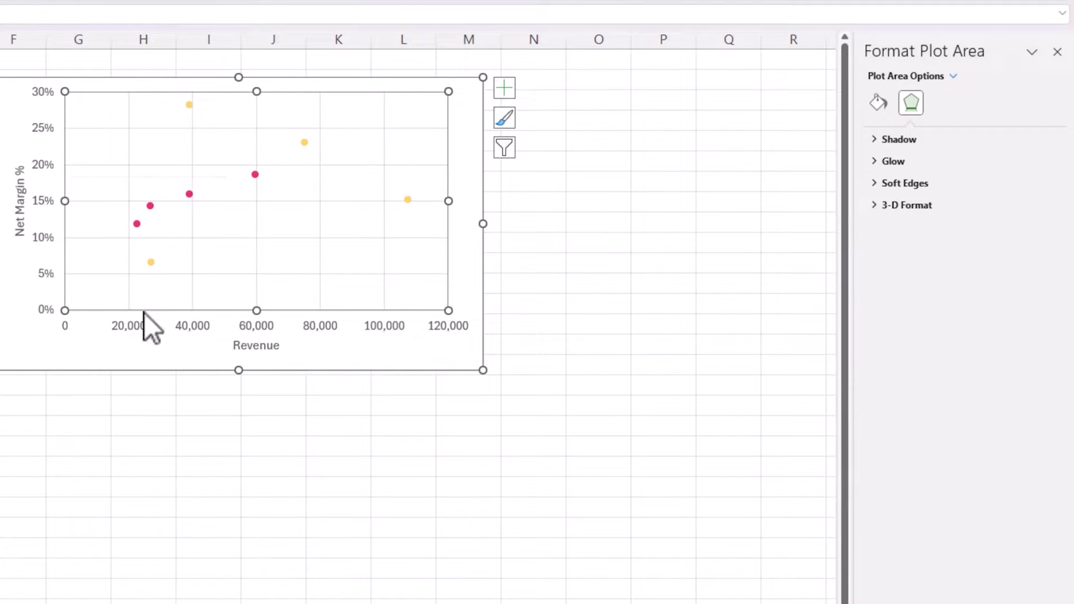
Step: Make the horizontal major gridlines a solid light grey line
{"action": "left_click", "coordinate": [193, 142]}
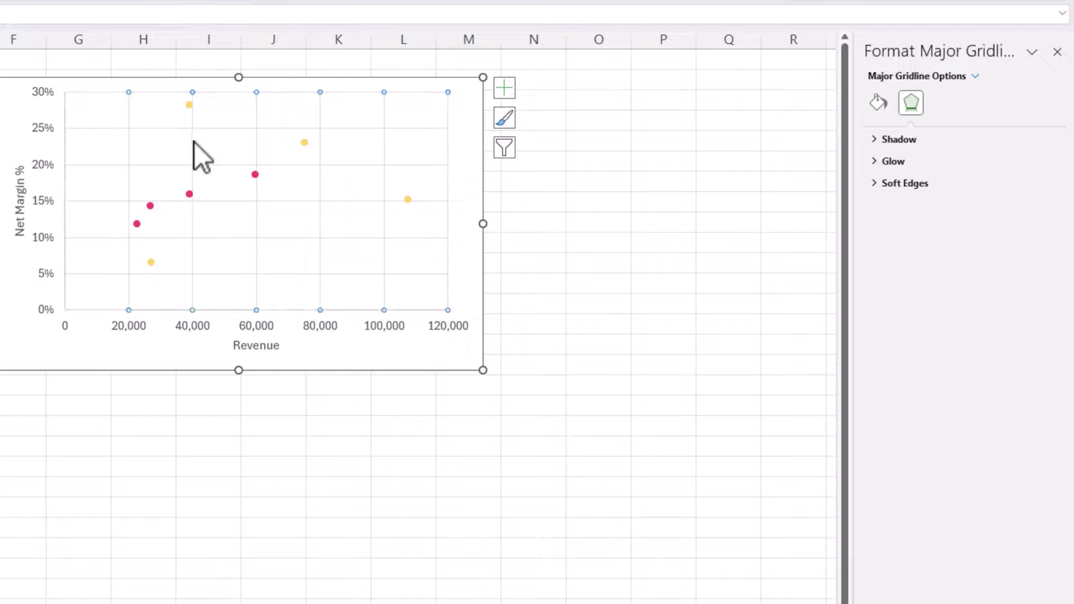
{"action": "right_click", "coordinate": [194, 138]}
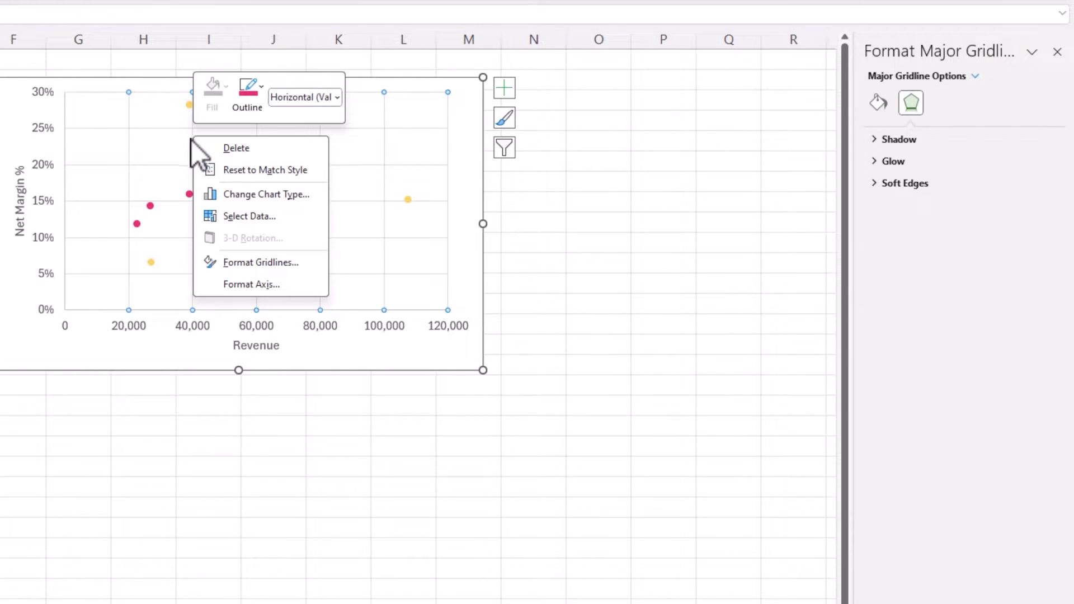
{"action": "left_click", "coordinate": [512, 92]}
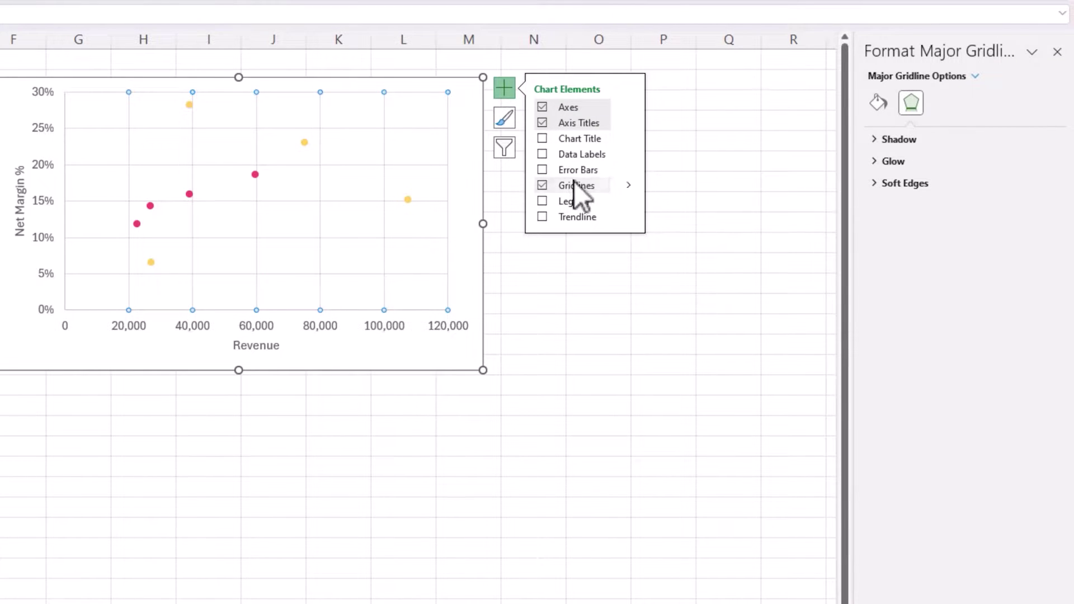
{"action": "left_click", "coordinate": [630, 187]}
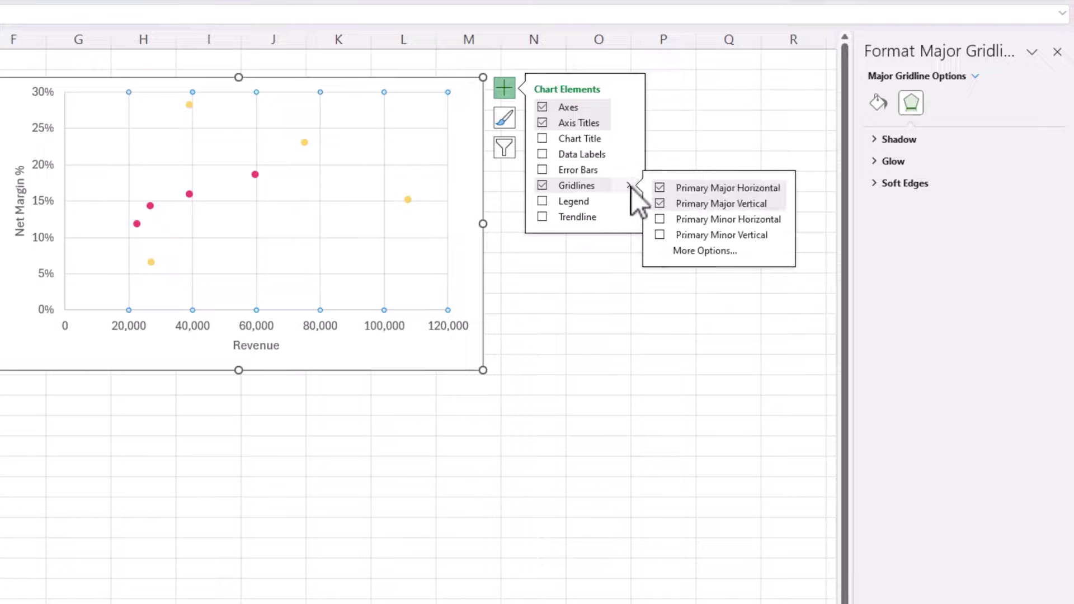
{"action": "left_click", "coordinate": [723, 255]}
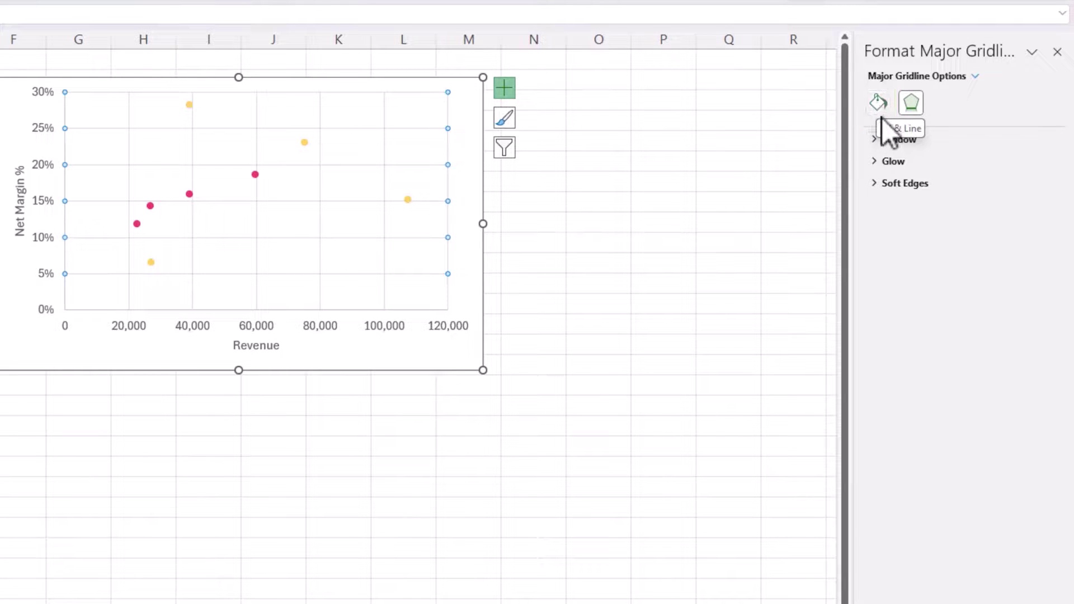
{"action": "left_click", "coordinate": [879, 106]}
{"action": "left_click", "coordinate": [913, 182]}
{"action": "left_click", "coordinate": [1041, 245]}
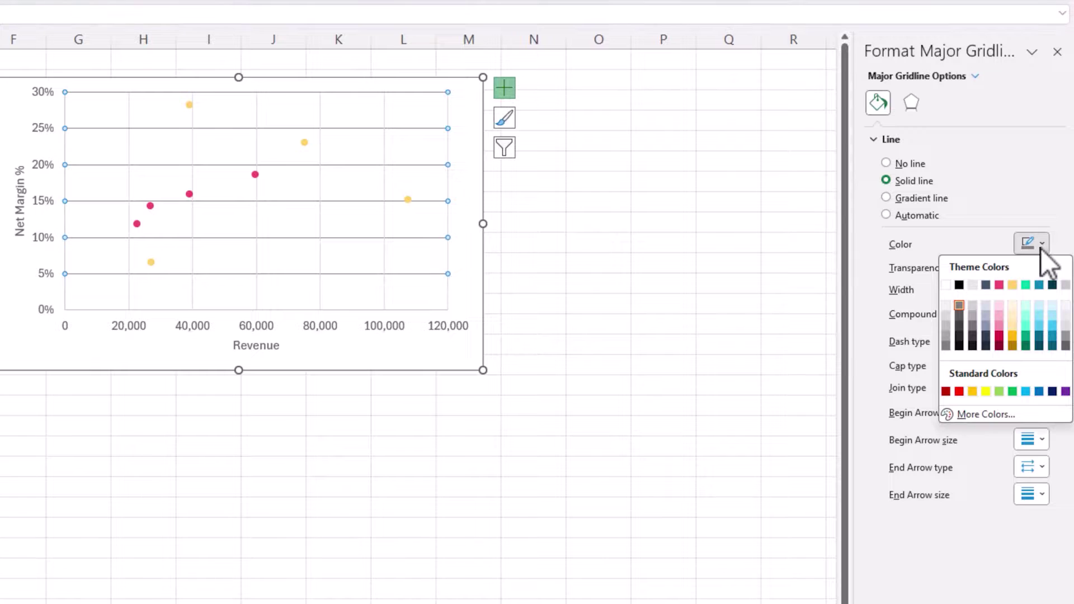
{"action": "left_click", "coordinate": [948, 314]}
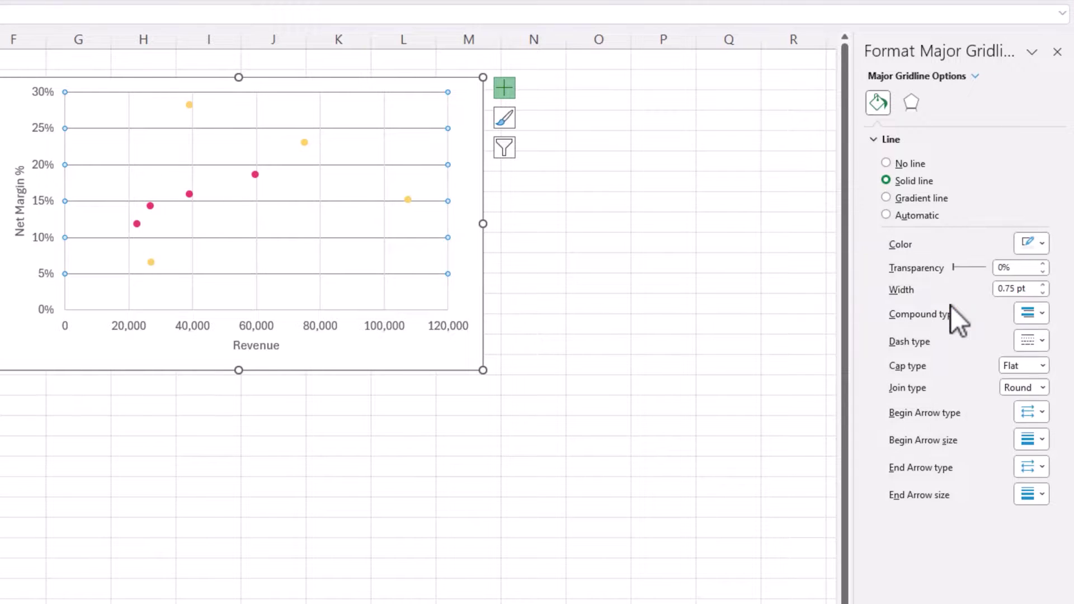
Step: Colour the vertical major gridlines light grey as well
{"action": "left_click", "coordinate": [257, 202]}
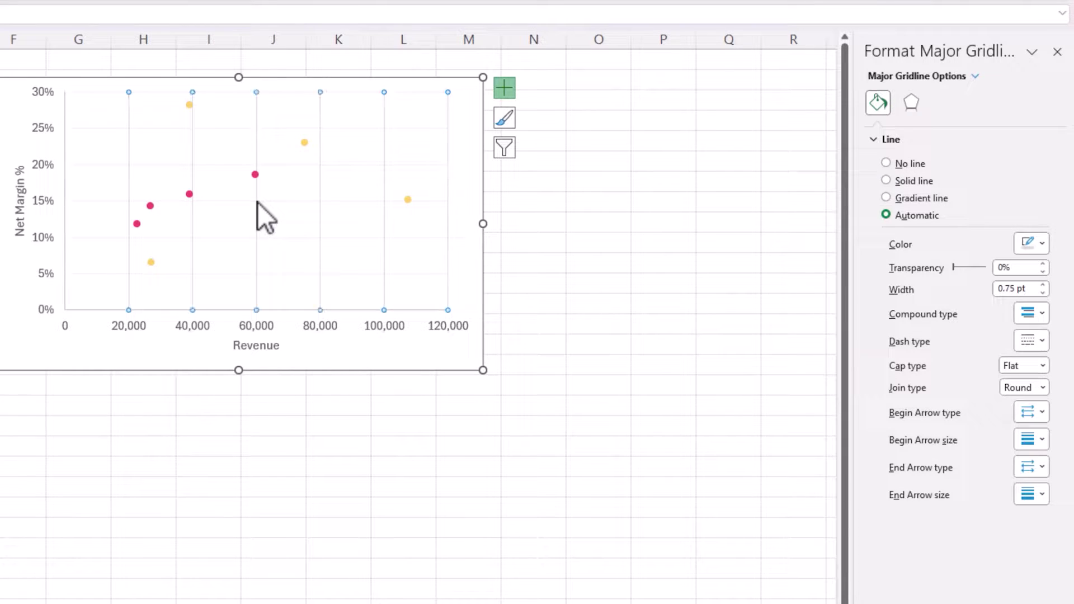
{"action": "left_click", "coordinate": [1032, 244]}
{"action": "left_click", "coordinate": [952, 314]}
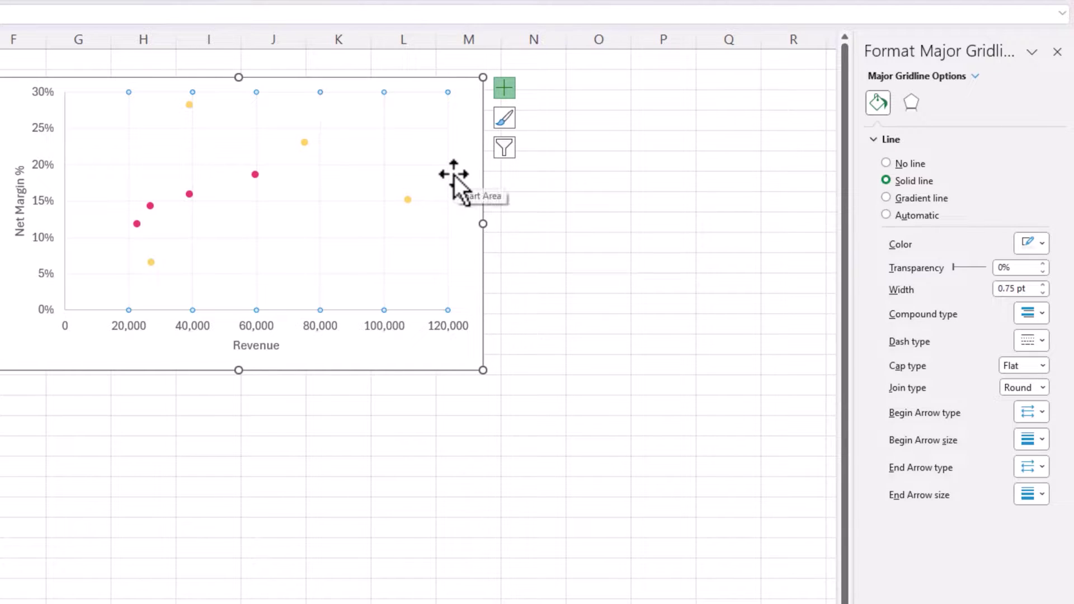
{"action": "left_click", "coordinate": [978, 77]}
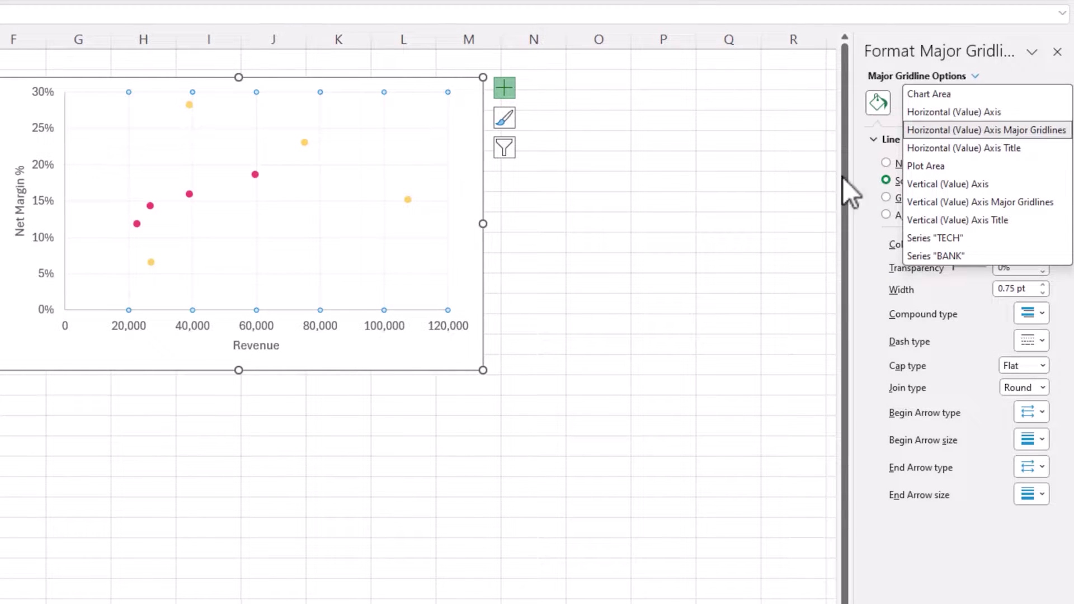
{"action": "left_click", "coordinate": [632, 207]}
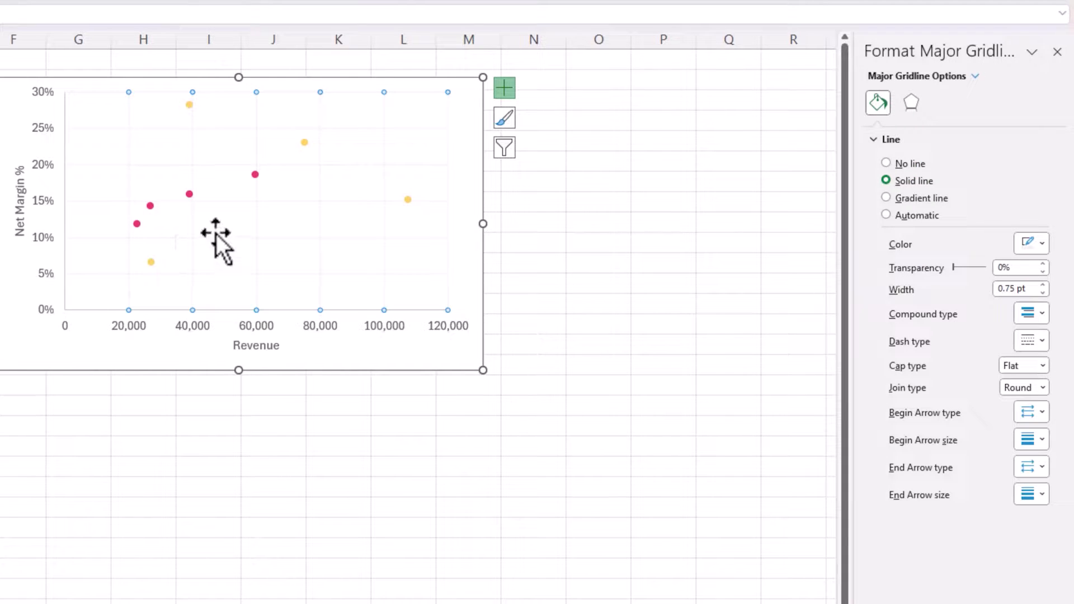
{"action": "mouse_move", "coordinate": [305, 146]}
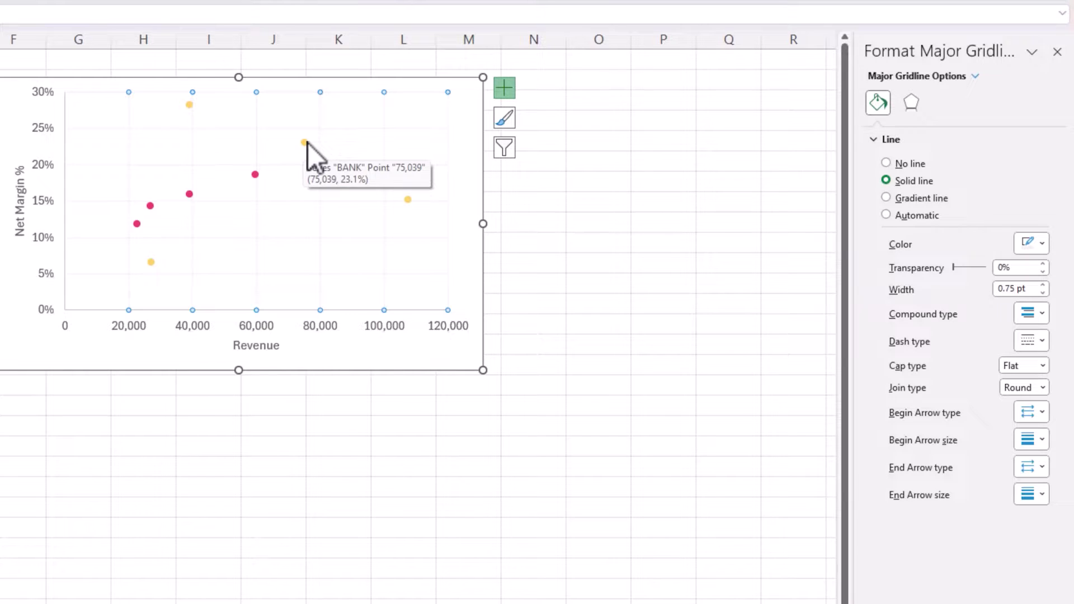
Step: Give the BANK series built-in markers at size 10
{"action": "right_click", "coordinate": [307, 143]}
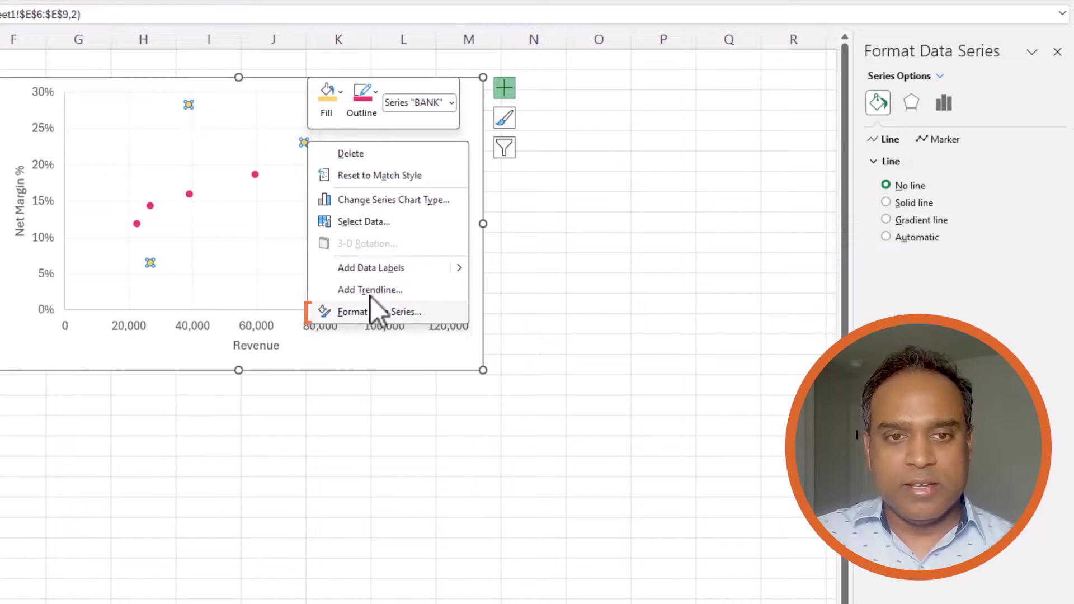
{"action": "left_click", "coordinate": [397, 311]}
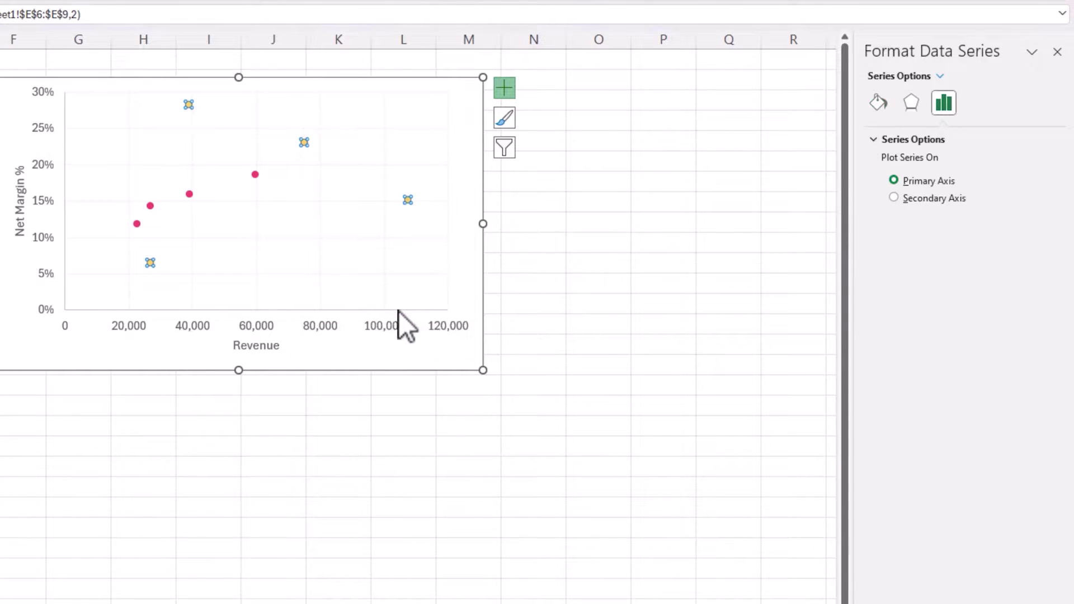
{"action": "left_click", "coordinate": [882, 103]}
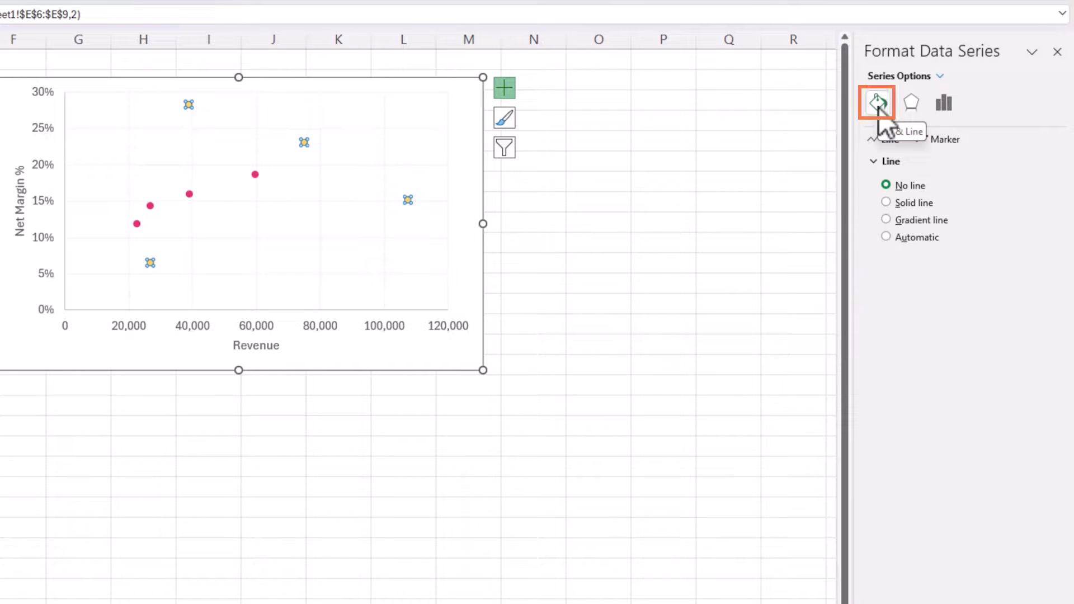
{"action": "left_click", "coordinate": [935, 140]}
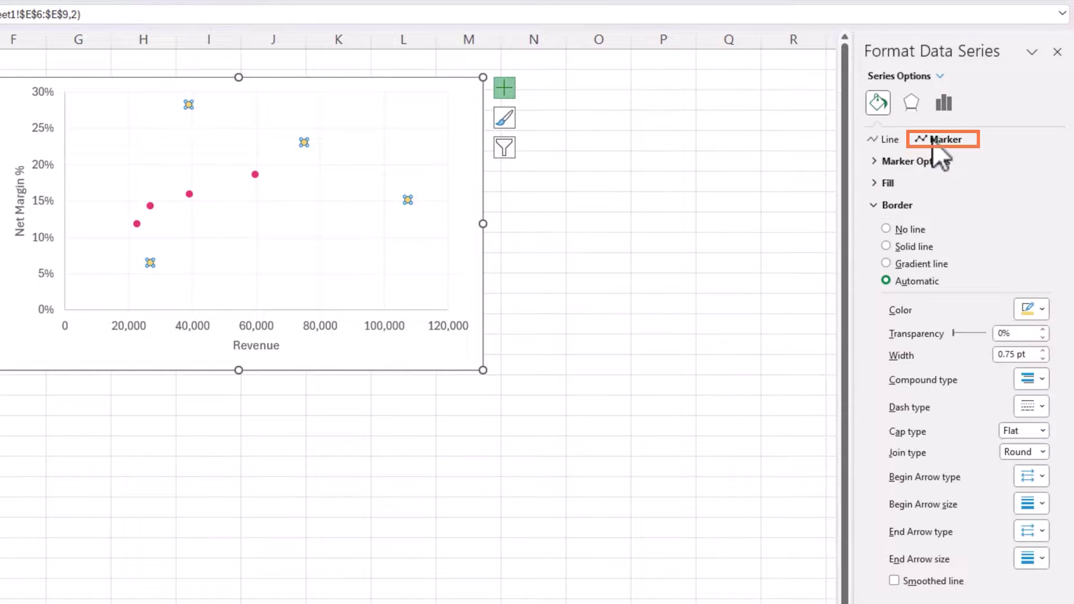
{"action": "left_click", "coordinate": [875, 161]}
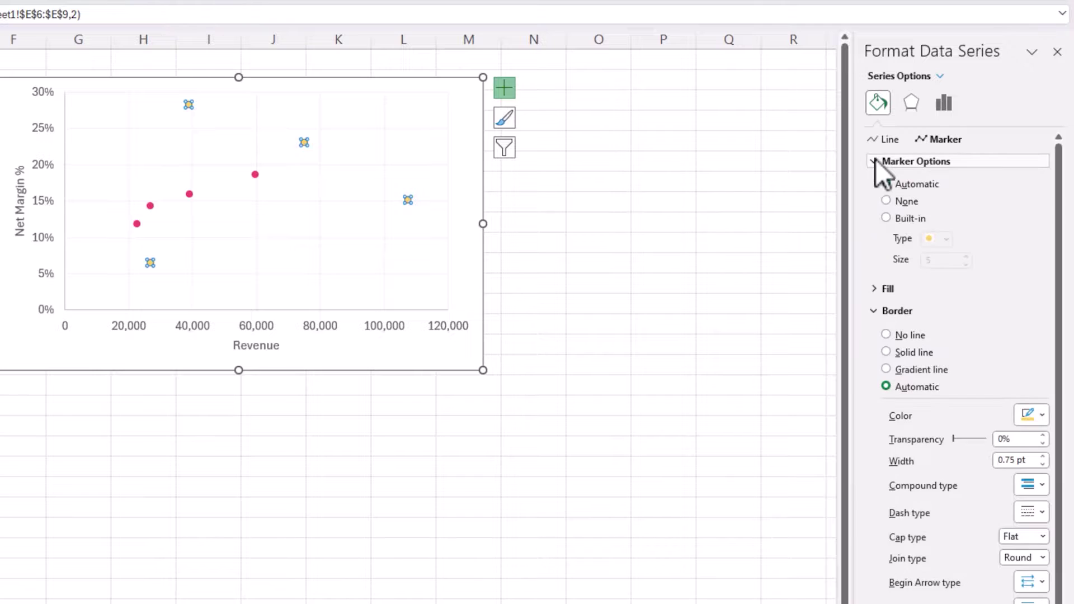
{"action": "left_click", "coordinate": [919, 220]}
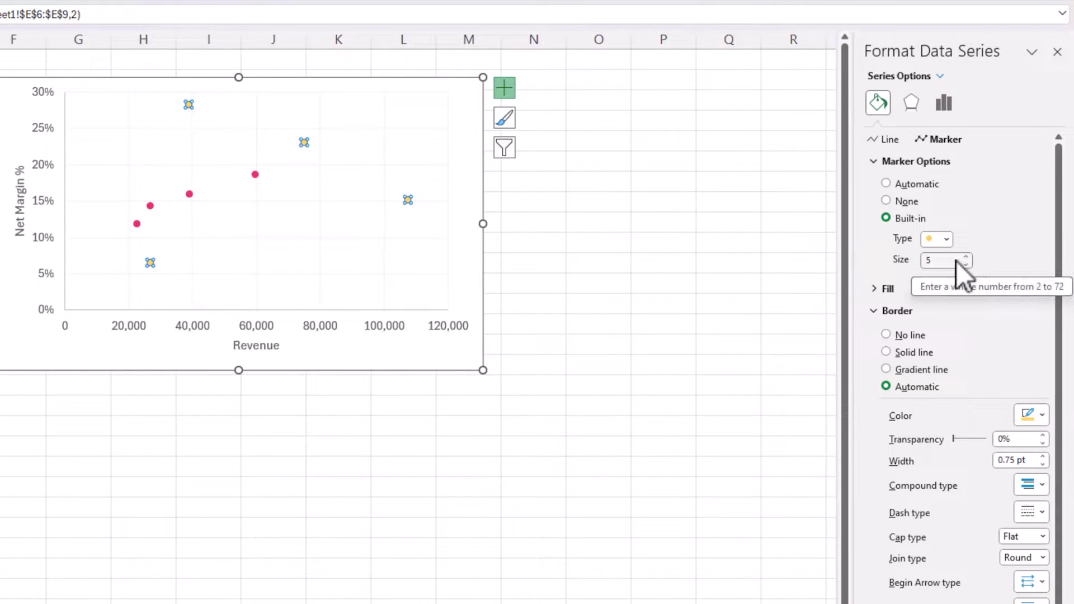
{"action": "double_click", "coordinate": [928, 260]}
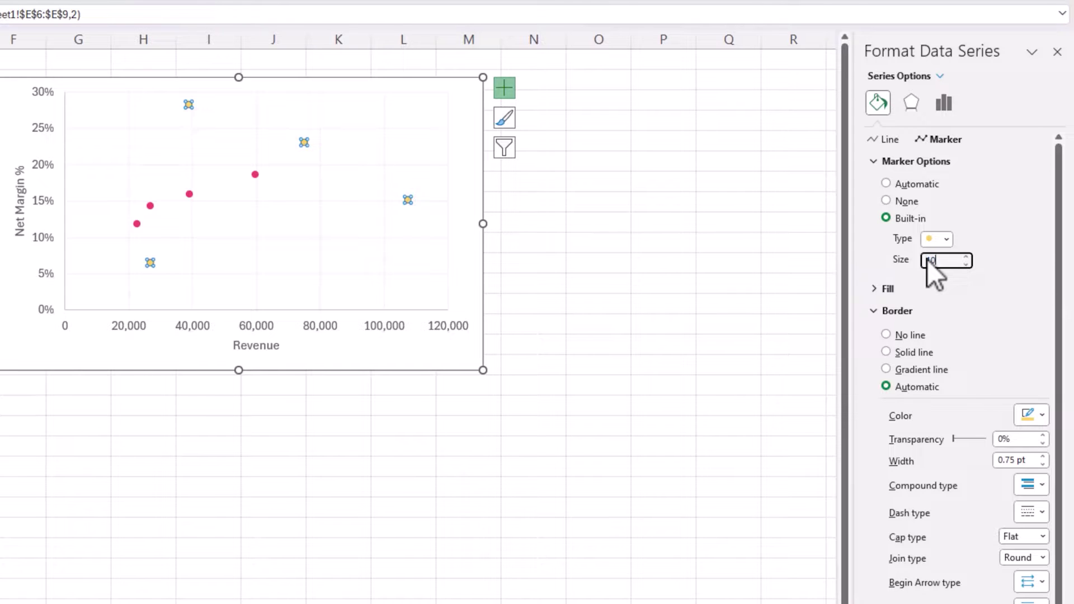
{"action": "key", "text": "Return"}
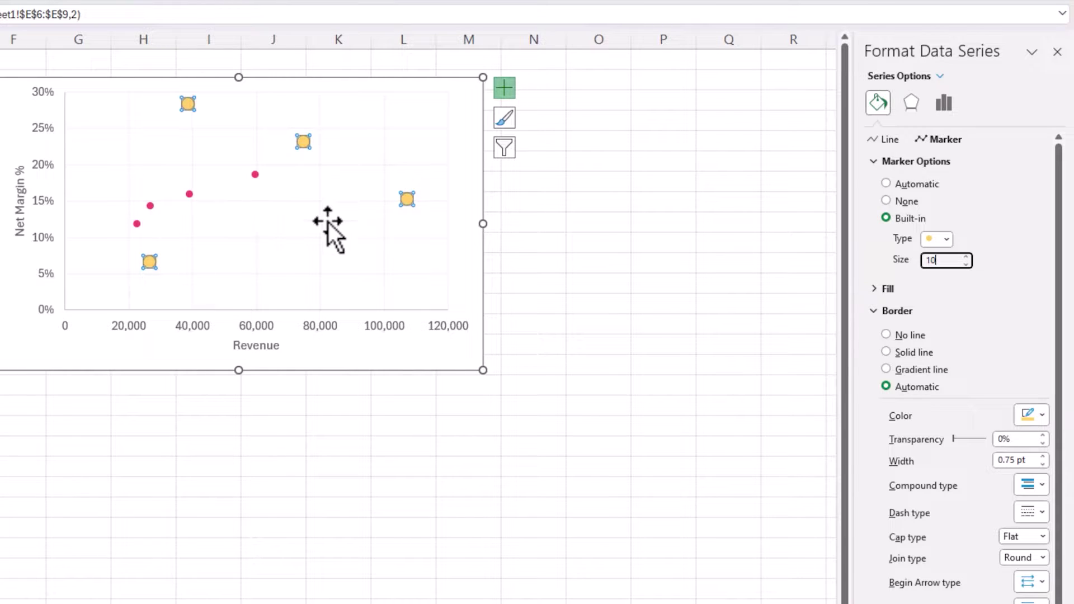
{"action": "left_click", "coordinate": [947, 236]}
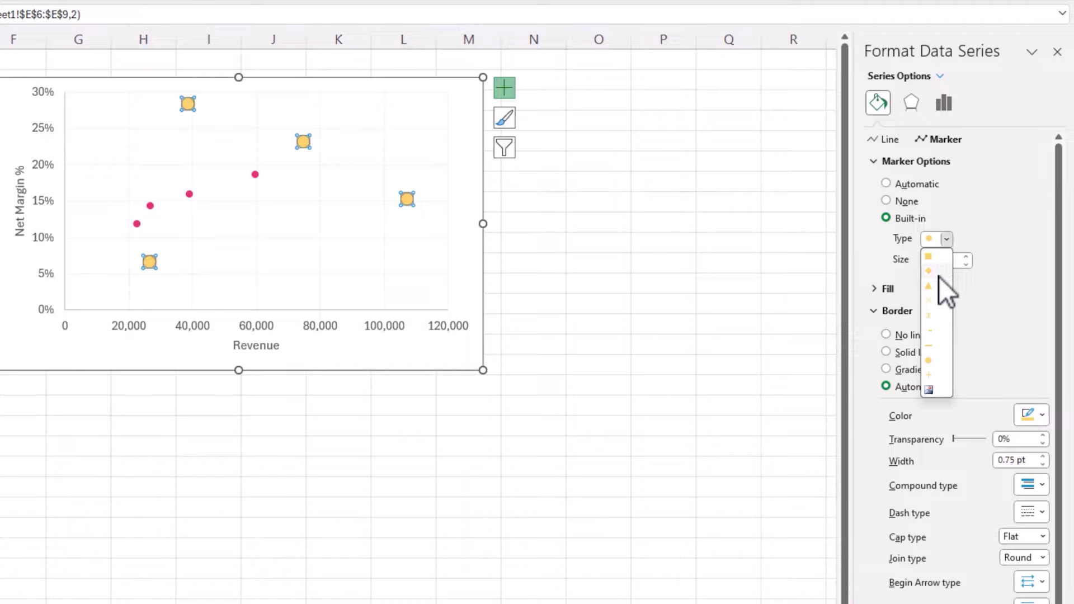
{"action": "left_click", "coordinate": [976, 229]}
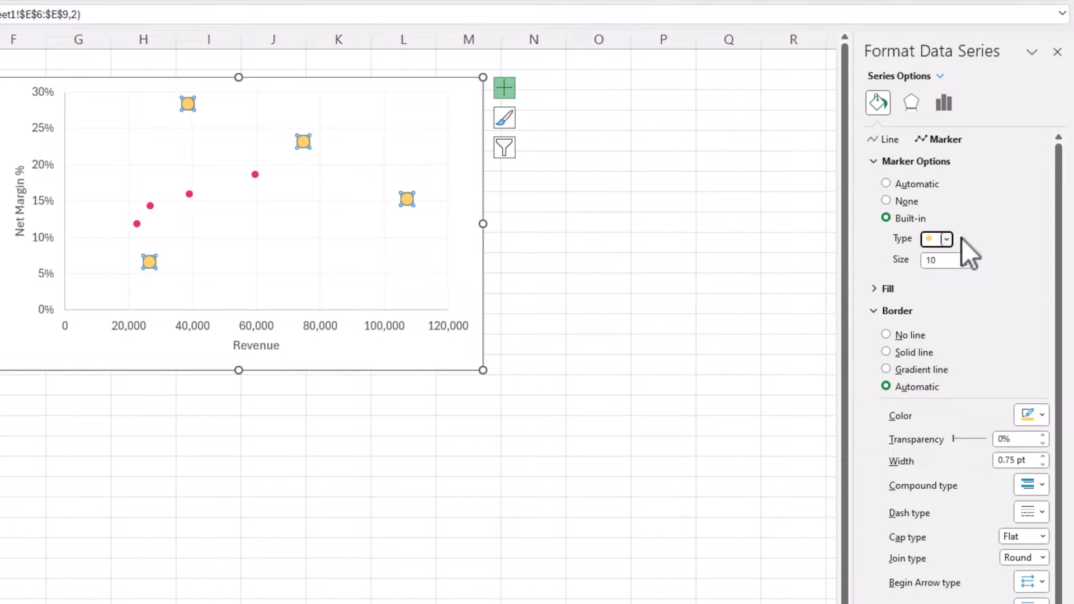
Step: Fill the BANK markers solid light blue with a solid teal outline
{"action": "left_click", "coordinate": [878, 293]}
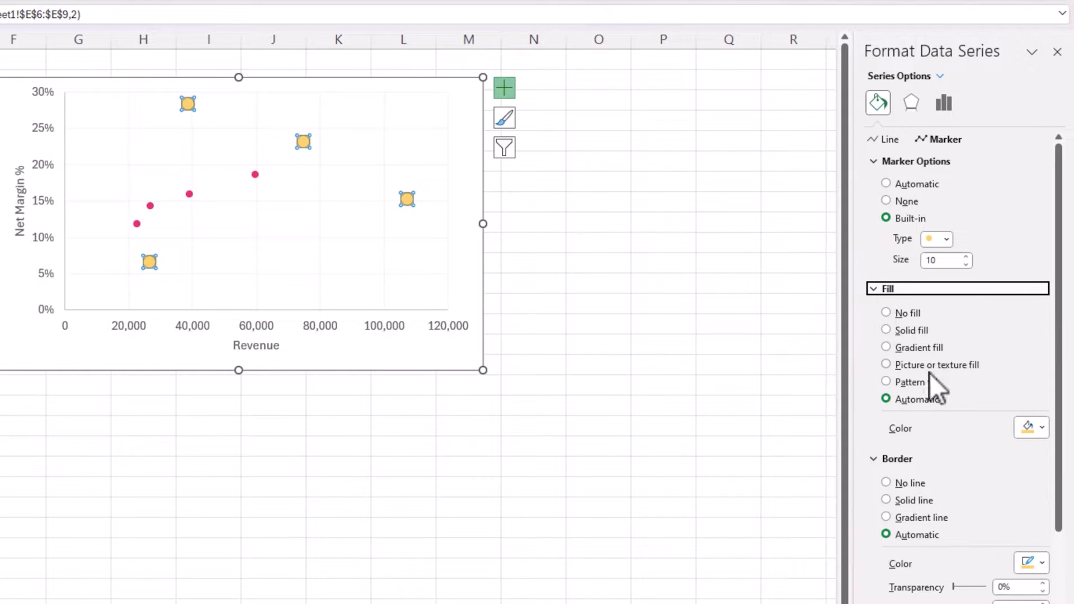
{"action": "left_click", "coordinate": [923, 335]}
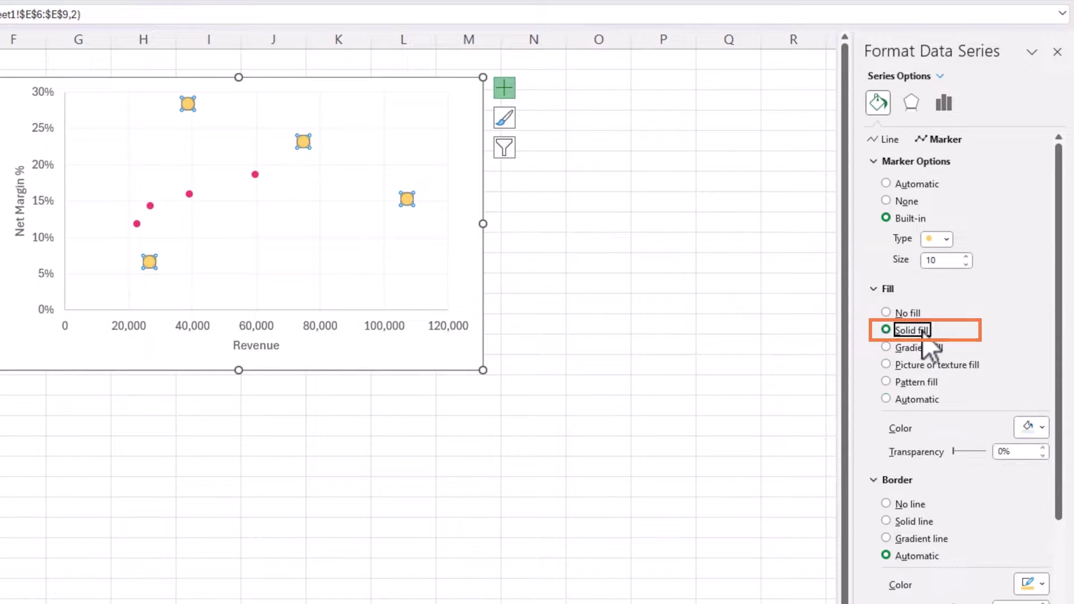
{"action": "left_click", "coordinate": [1041, 427]}
{"action": "left_click", "coordinate": [1039, 491]}
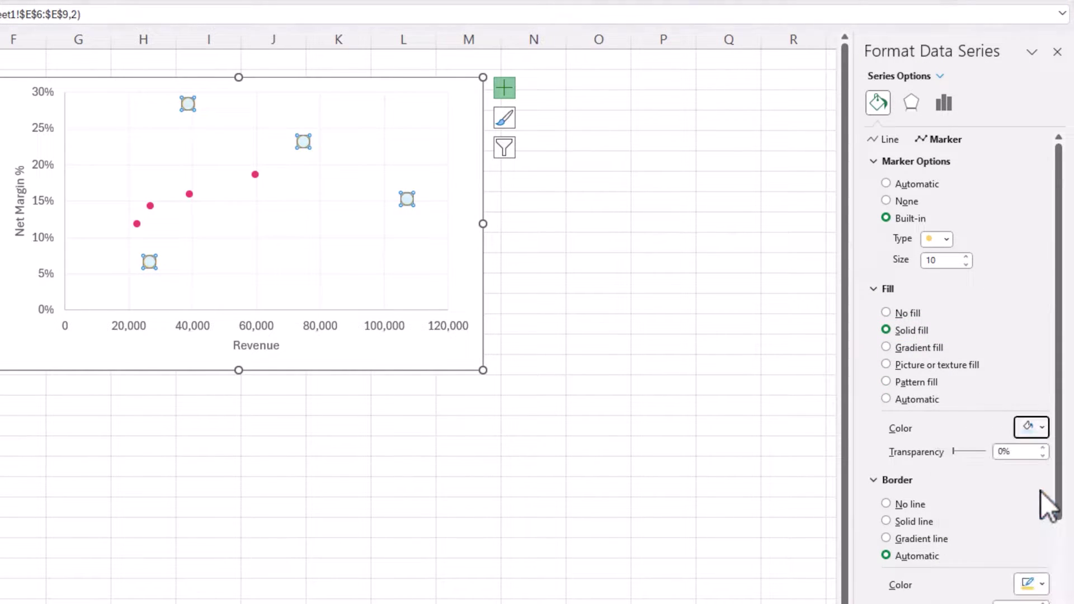
{"action": "scroll", "coordinate": [909, 411], "scroll_direction": "down", "scroll_amount": 2}
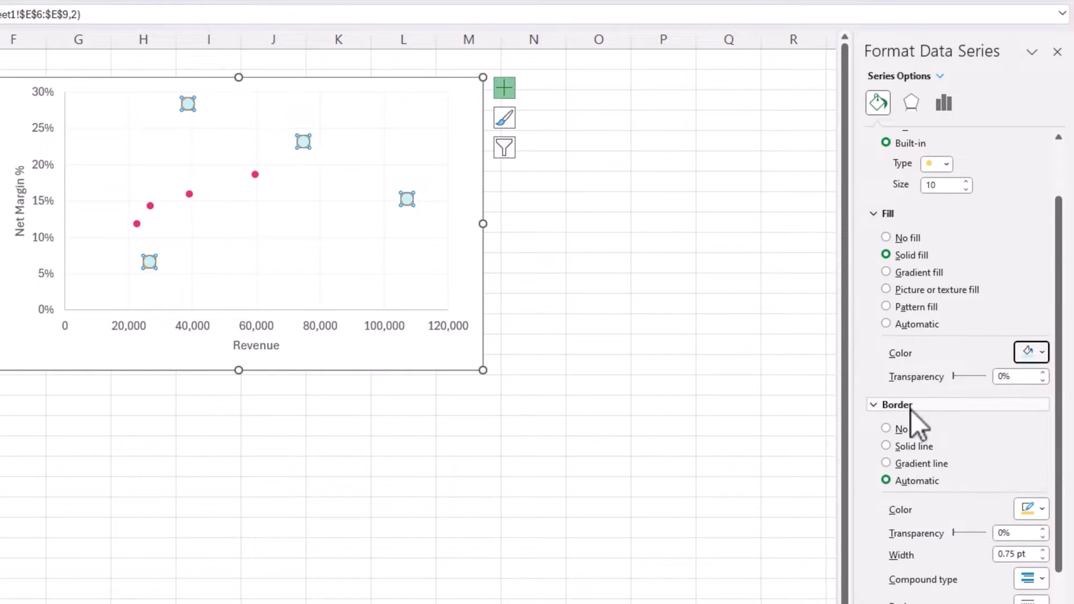
{"action": "left_click", "coordinate": [913, 385]}
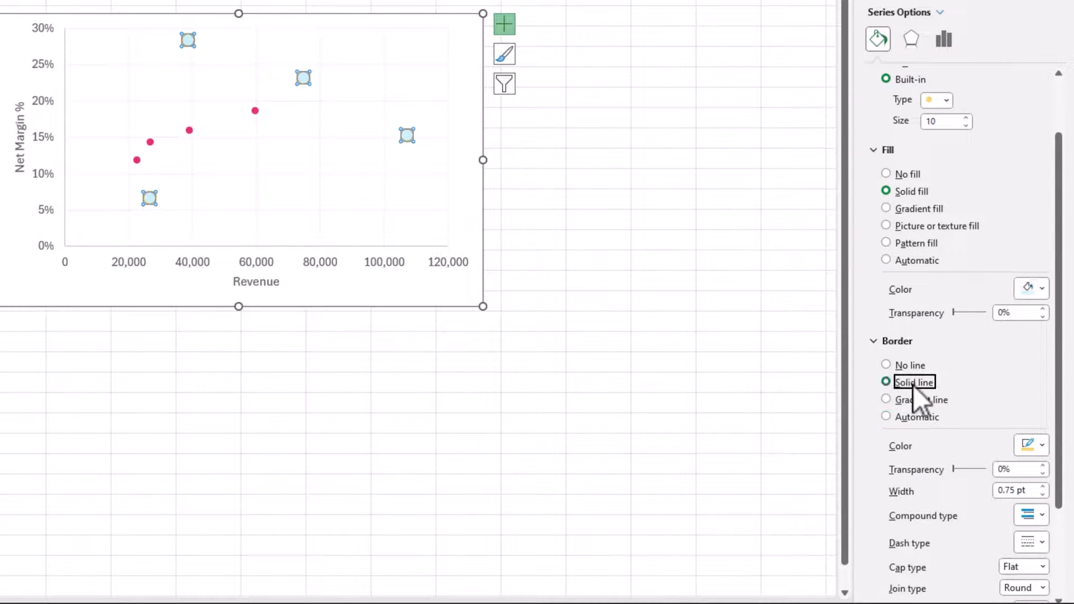
{"action": "left_click", "coordinate": [1034, 443]}
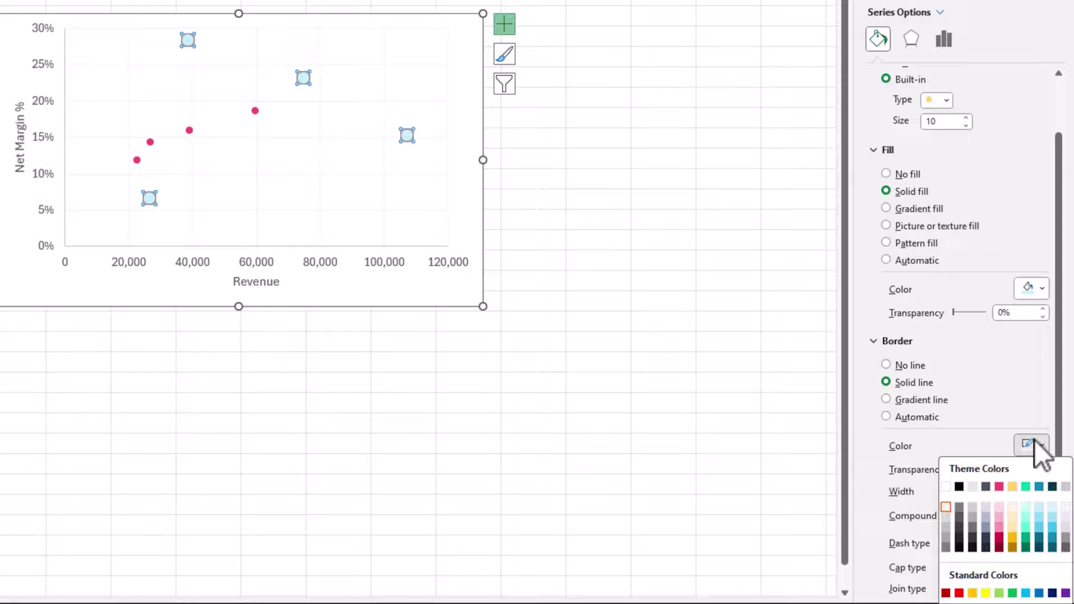
{"action": "left_click", "coordinate": [1039, 487]}
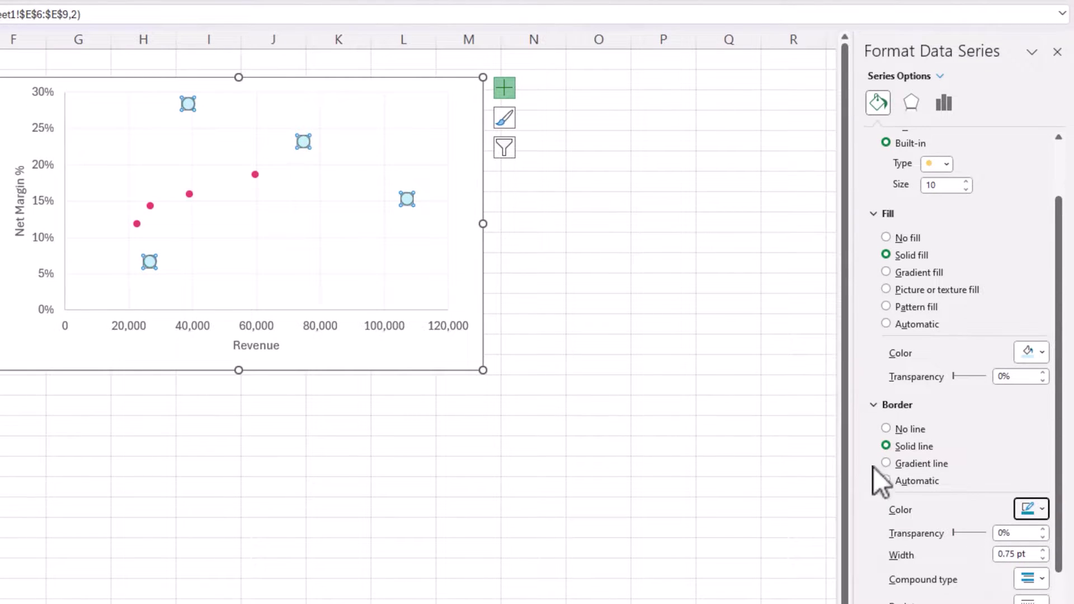
{"action": "left_click", "coordinate": [372, 257]}
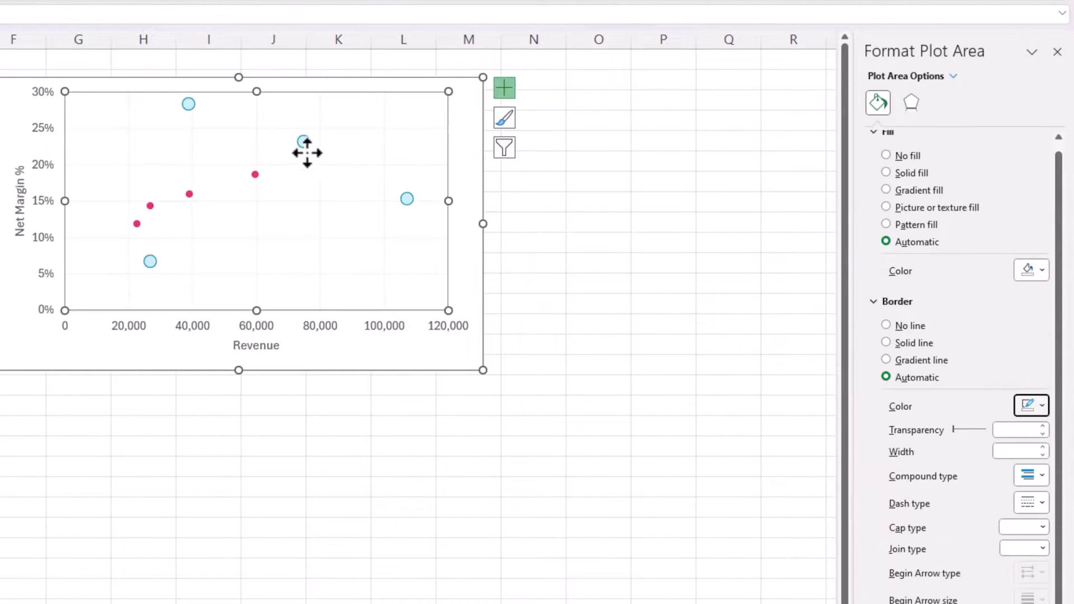
{"action": "mouse_move", "coordinate": [307, 145]}
Step: Select the TECH series and give it built-in markers at size 10
{"action": "left_click", "coordinate": [305, 144]}
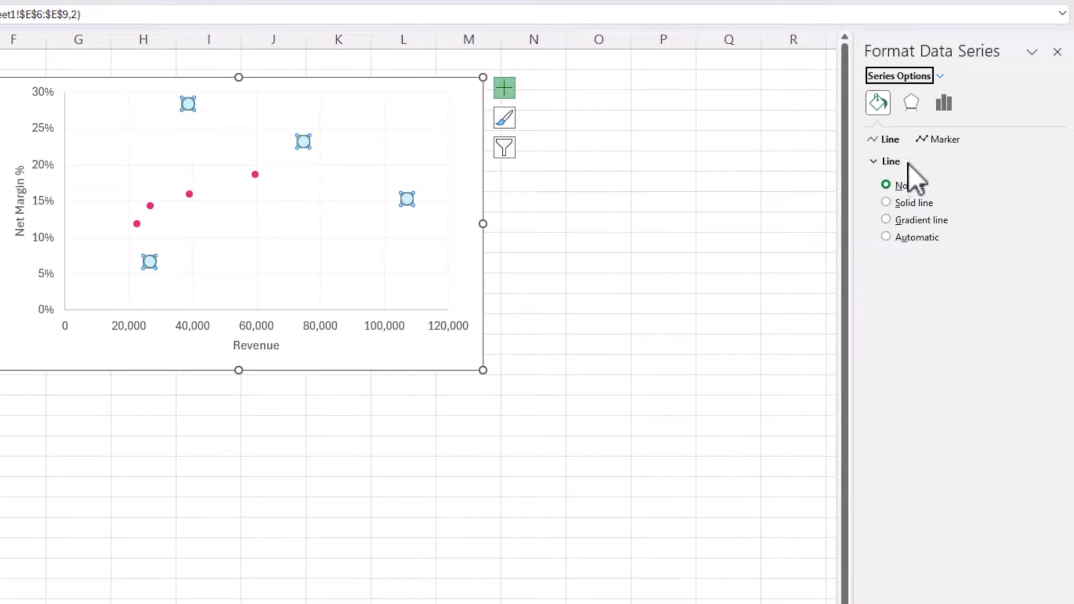
{"action": "mouse_move", "coordinate": [257, 176]}
{"action": "left_click", "coordinate": [256, 175]}
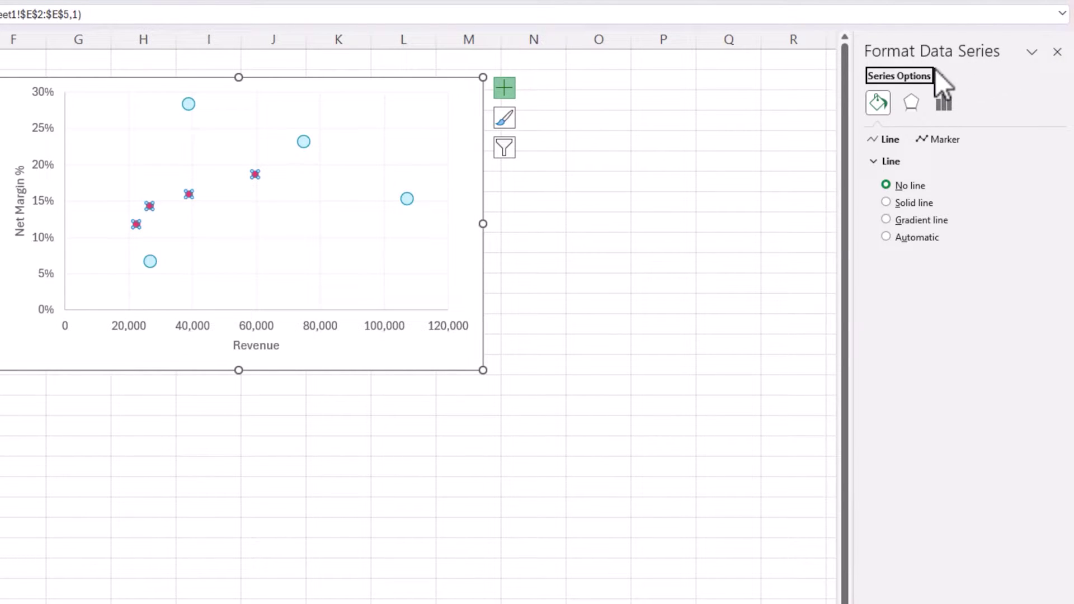
{"action": "left_click", "coordinate": [593, 161]}
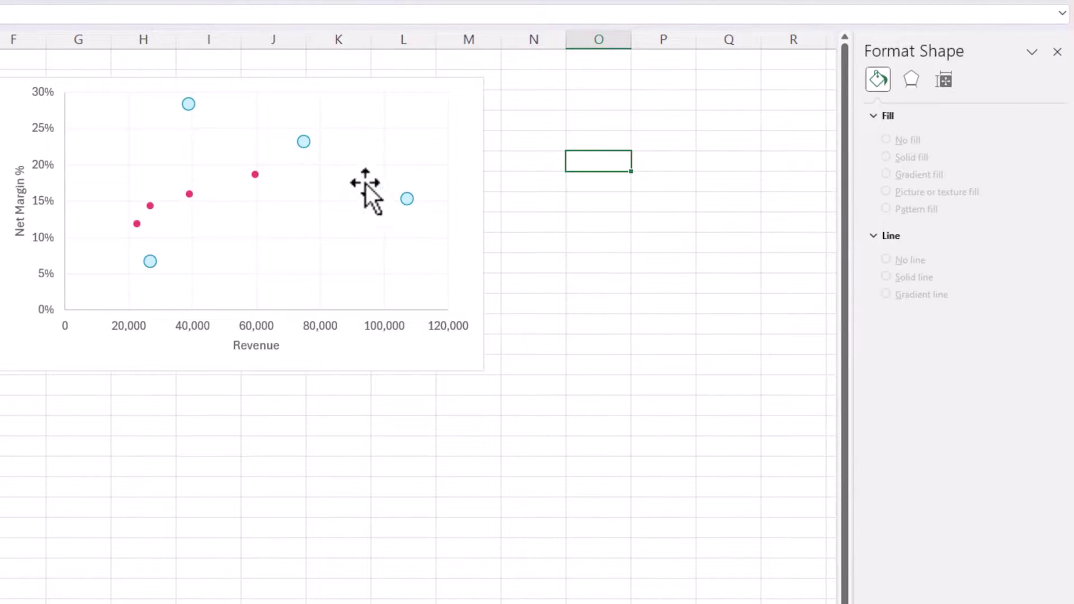
{"action": "left_click", "coordinate": [463, 112]}
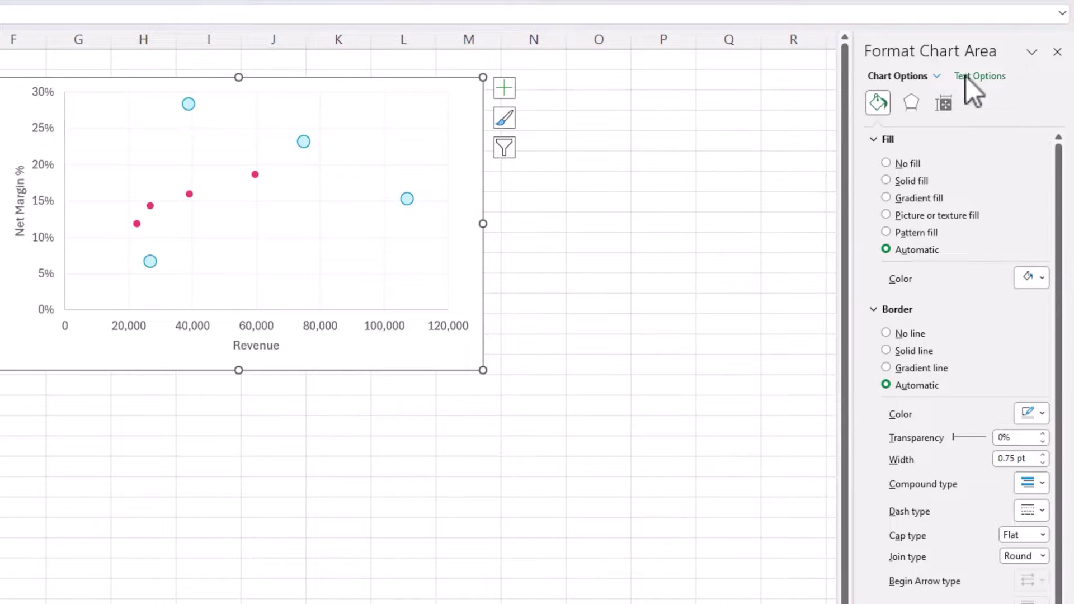
{"action": "left_click", "coordinate": [938, 76]}
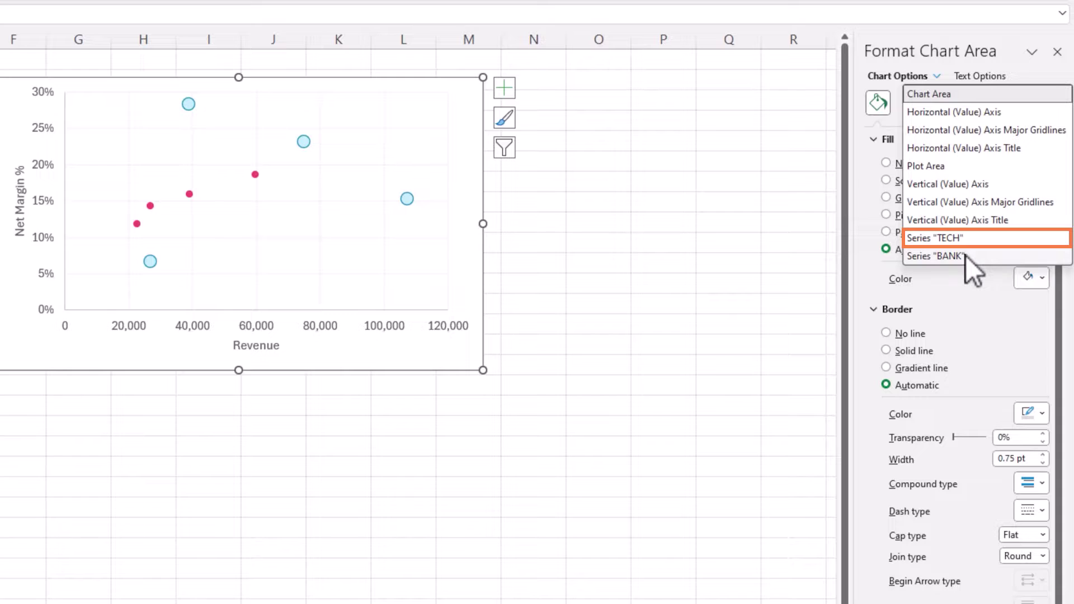
{"action": "left_click", "coordinate": [965, 246]}
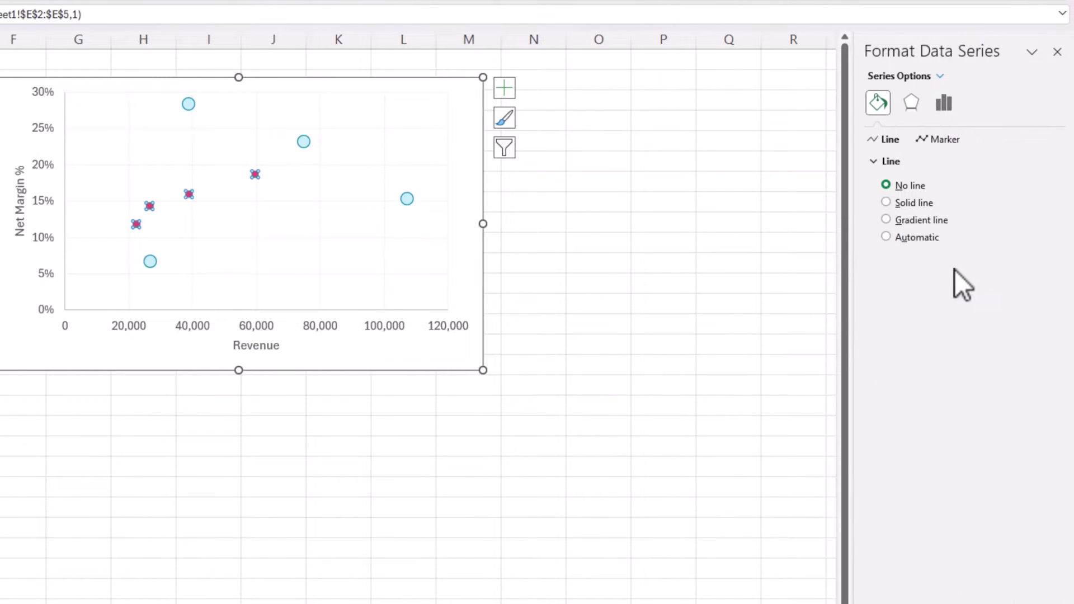
{"action": "left_click", "coordinate": [935, 139]}
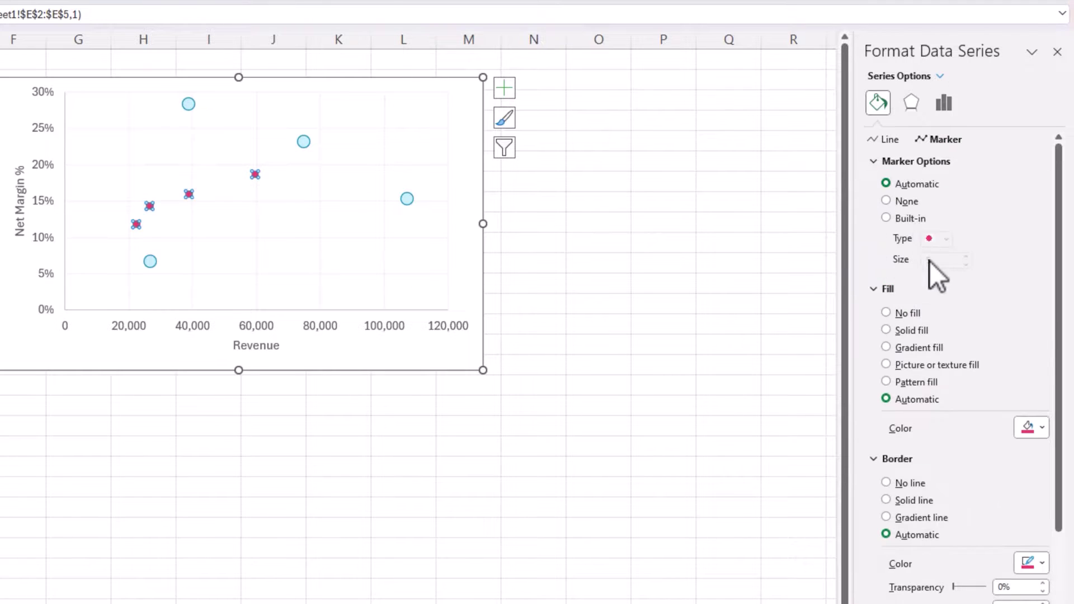
{"action": "left_click", "coordinate": [918, 219]}
{"action": "double_click", "coordinate": [940, 260]}
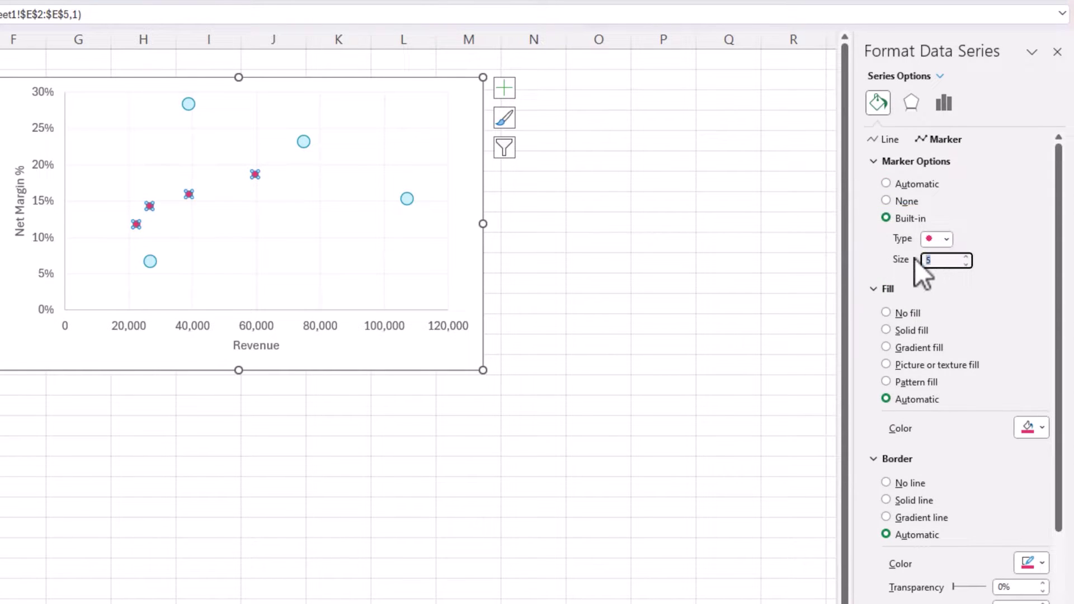
{"action": "key", "text": "Return"}
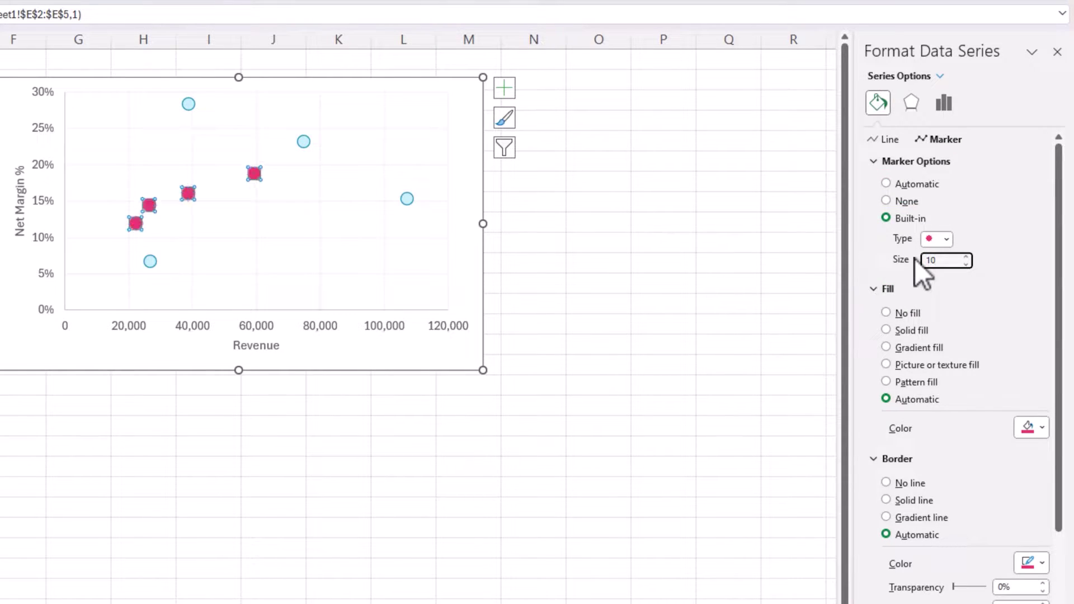
Step: Fill the TECH markers solid light pink with a solid pink outline
{"action": "left_click", "coordinate": [886, 330]}
{"action": "left_click", "coordinate": [1035, 421]}
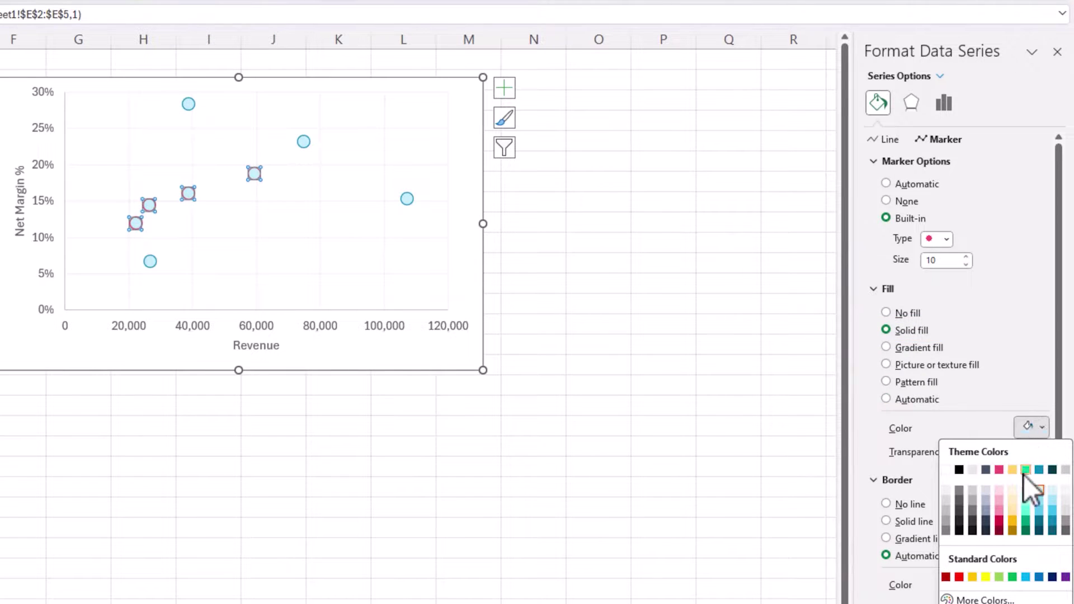
{"action": "left_click", "coordinate": [1000, 495]}
{"action": "left_click", "coordinate": [888, 289]}
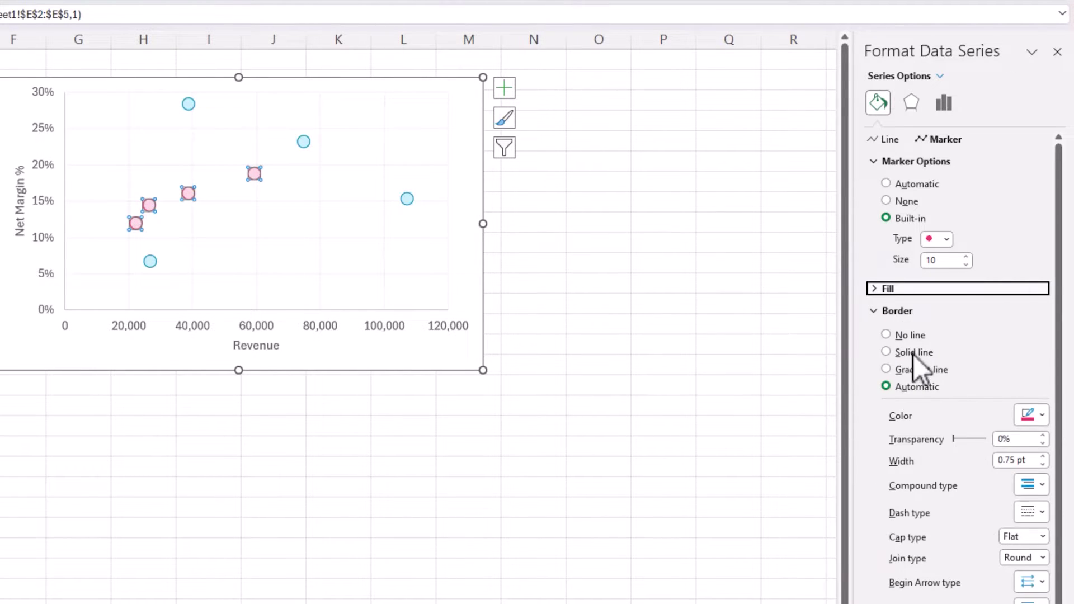
{"action": "left_click", "coordinate": [913, 352]}
{"action": "left_click", "coordinate": [1028, 414]}
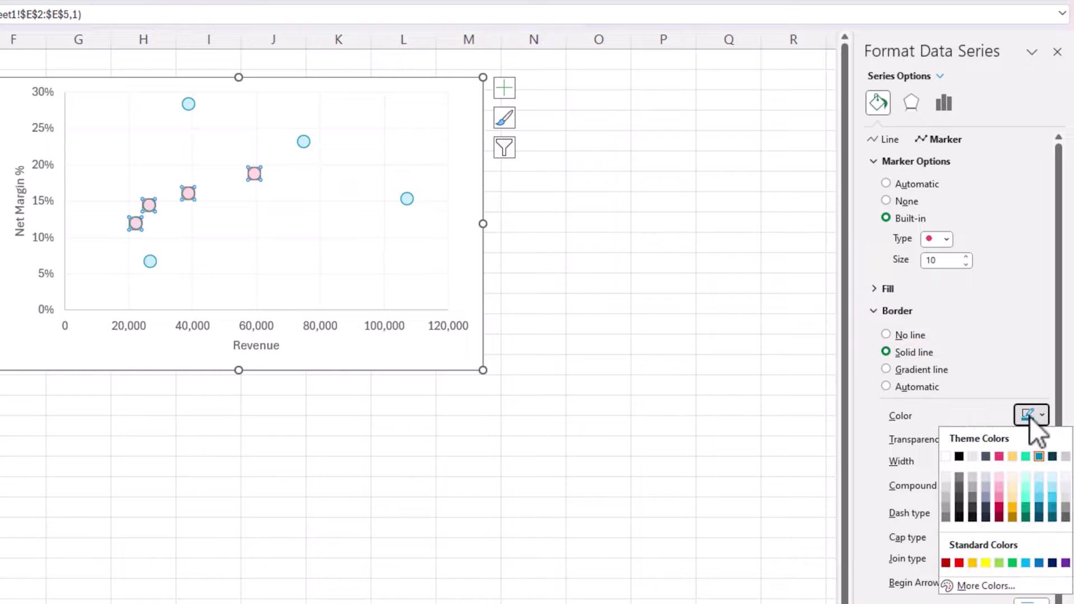
{"action": "left_click", "coordinate": [1005, 468]}
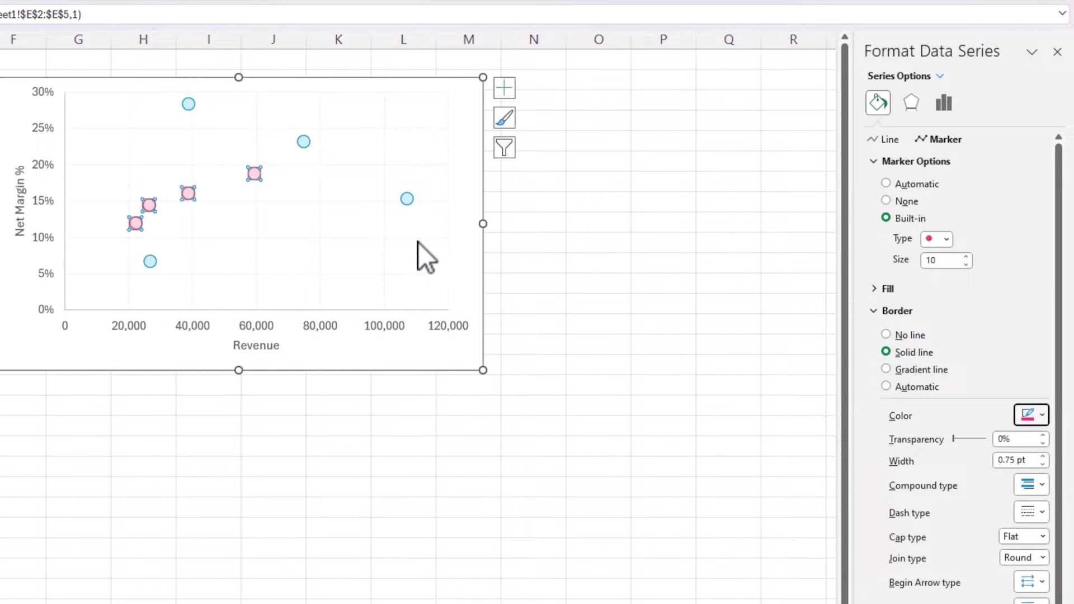
{"action": "left_click", "coordinate": [876, 311]}
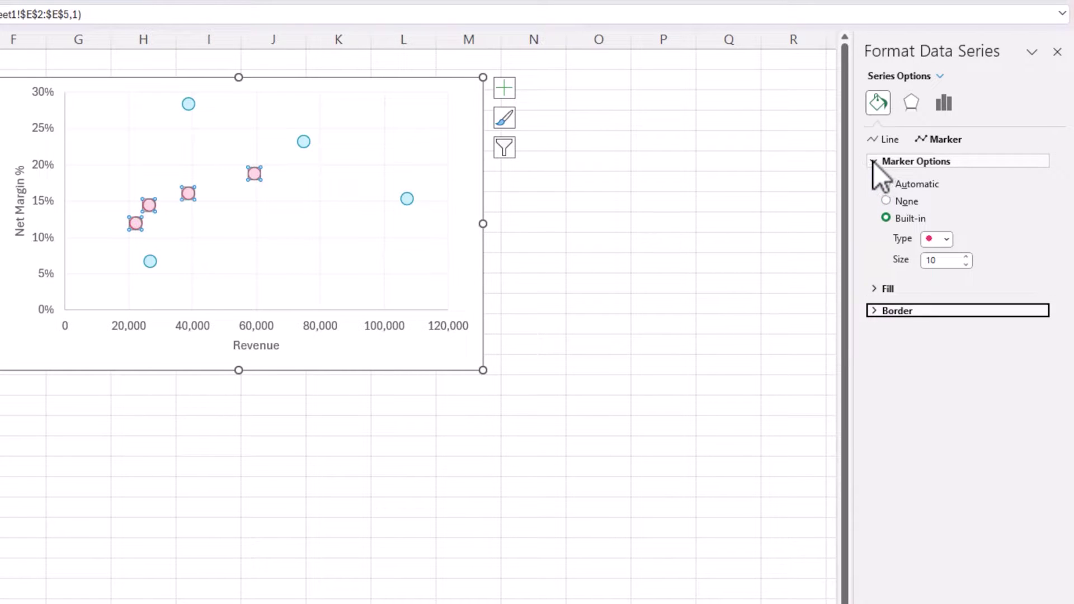
Step: Turn on data labels for the BANK series points
{"action": "right_click", "coordinate": [414, 200]}
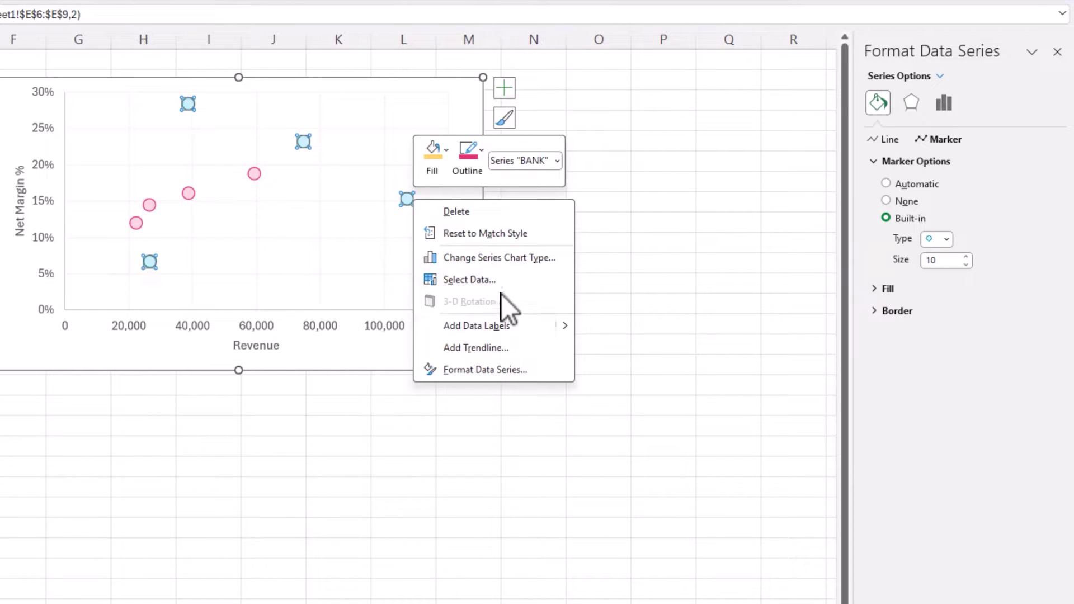
{"action": "left_click", "coordinate": [507, 90]}
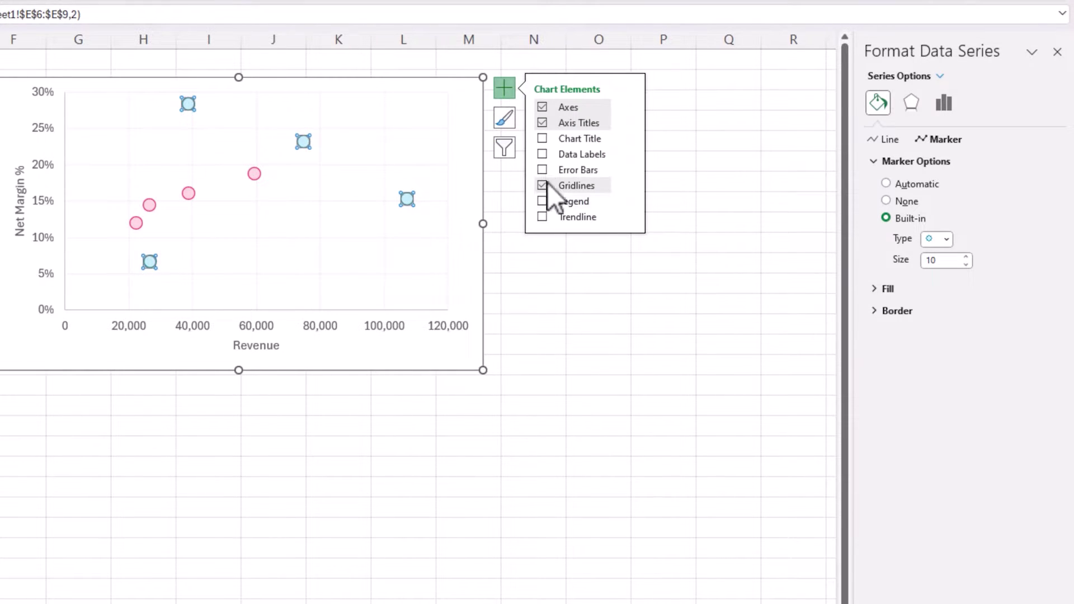
{"action": "left_click", "coordinate": [542, 155]}
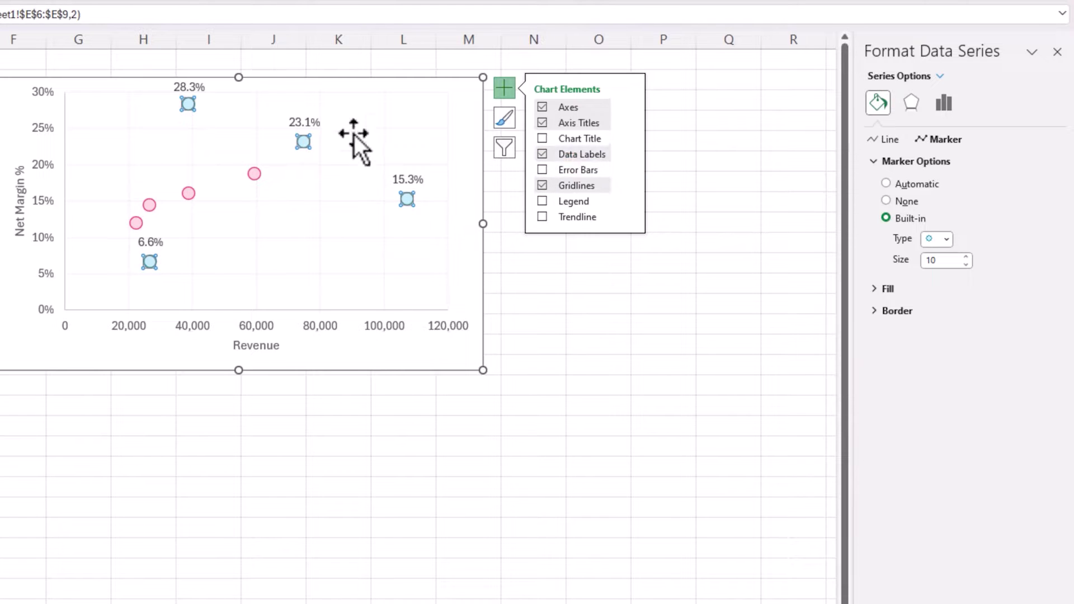
Step: In the BANK labels' Label Options, clear Y Value so the percentages disappear
{"action": "left_click", "coordinate": [306, 122]}
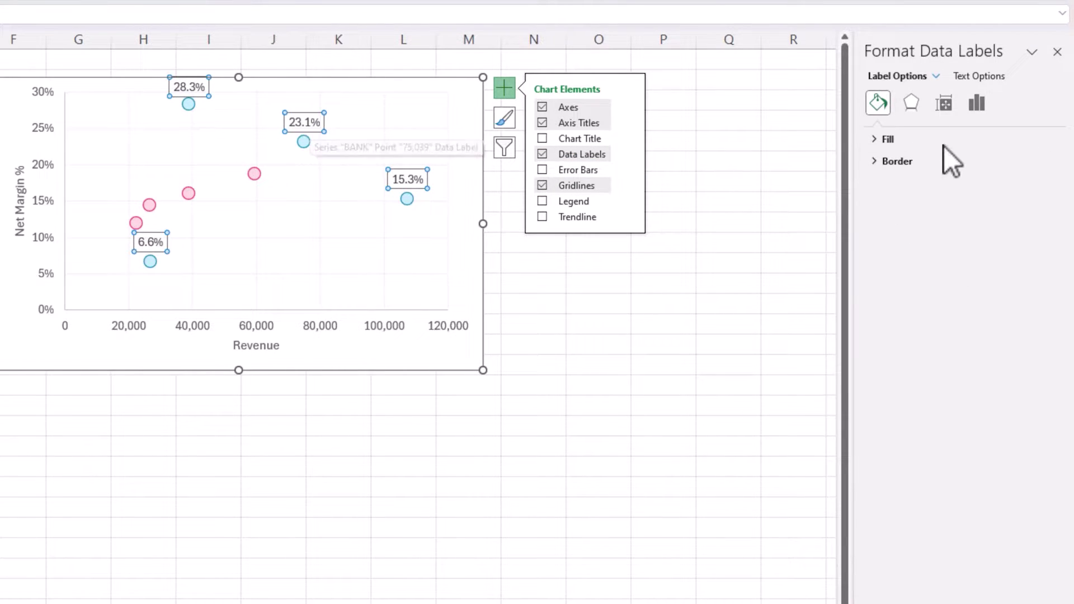
{"action": "left_click", "coordinate": [985, 110]}
{"action": "left_click", "coordinate": [919, 138]}
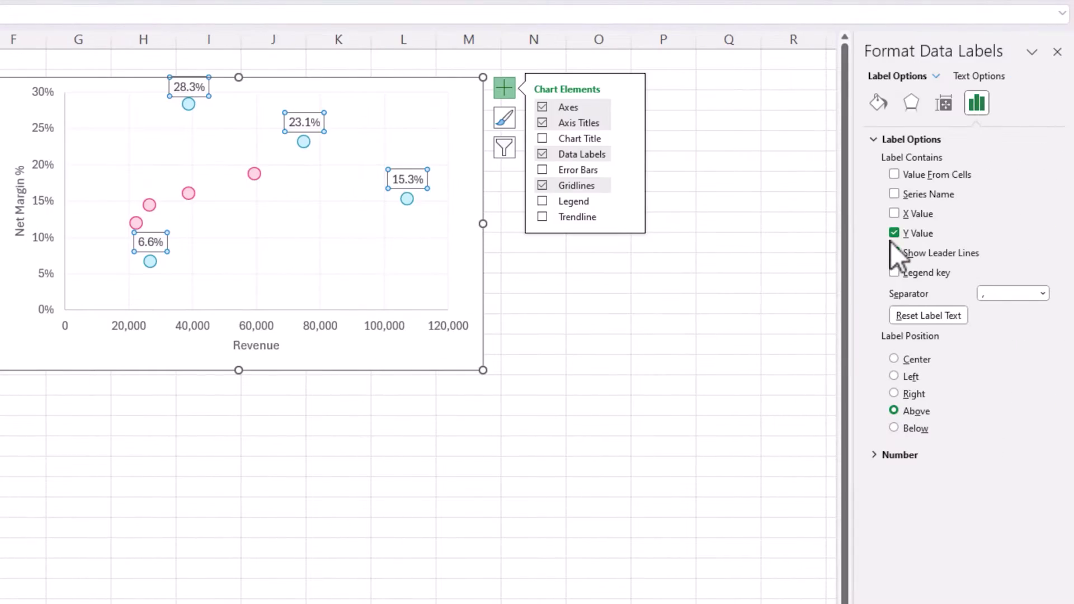
{"action": "left_click", "coordinate": [894, 233]}
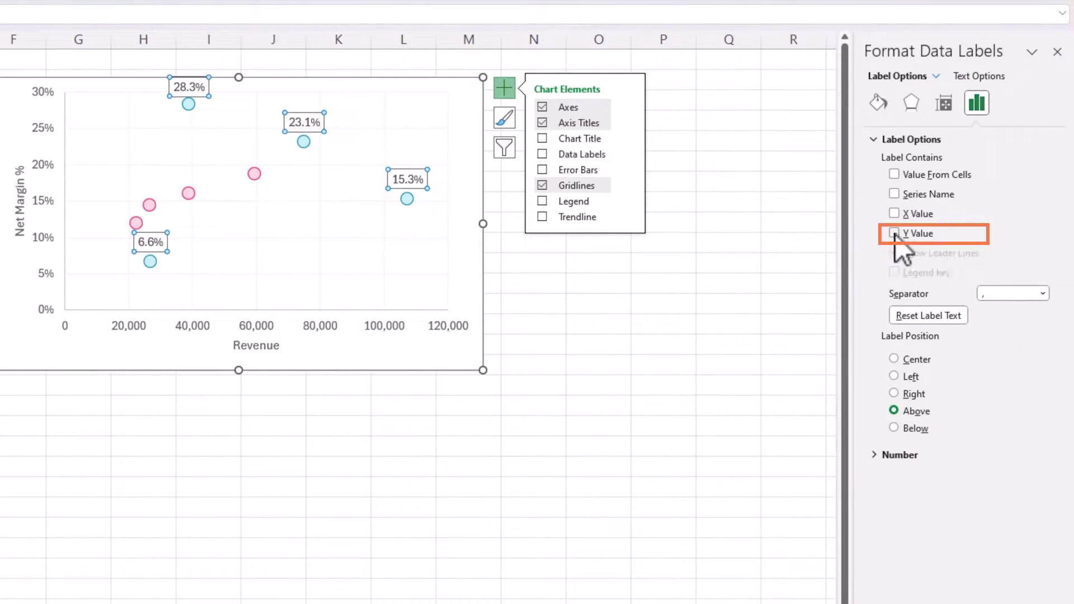
Step: Switch the labels to Value From Cells using the range B2:B5
{"action": "left_click", "coordinate": [895, 175]}
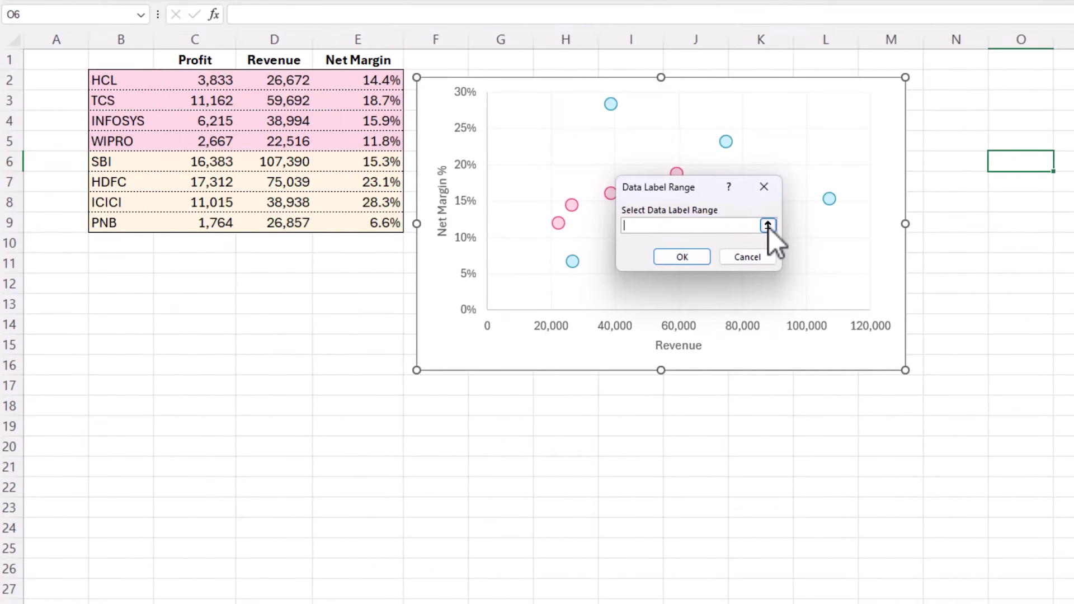
{"action": "left_click", "coordinate": [345, 225]}
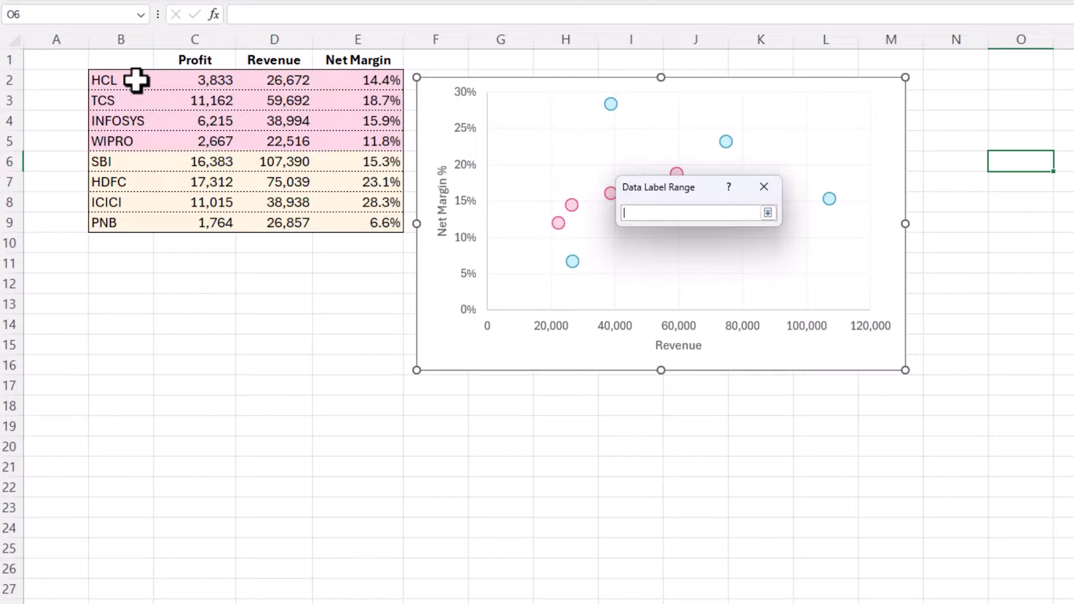
{"action": "left_click_drag", "start_coordinate": [136, 80], "coordinate": [135, 144]}
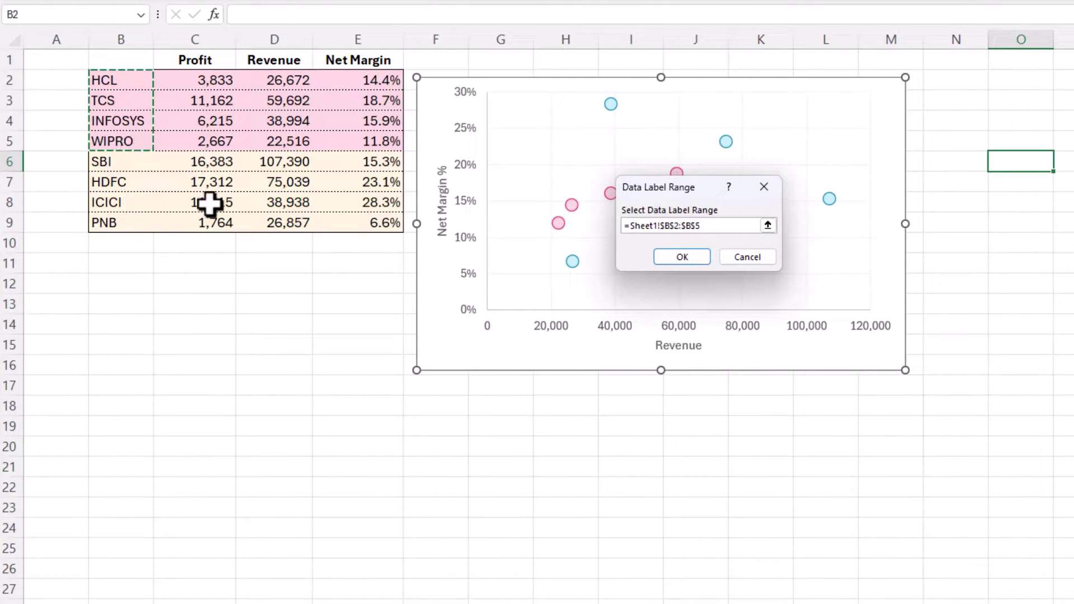
{"action": "left_click", "coordinate": [657, 262]}
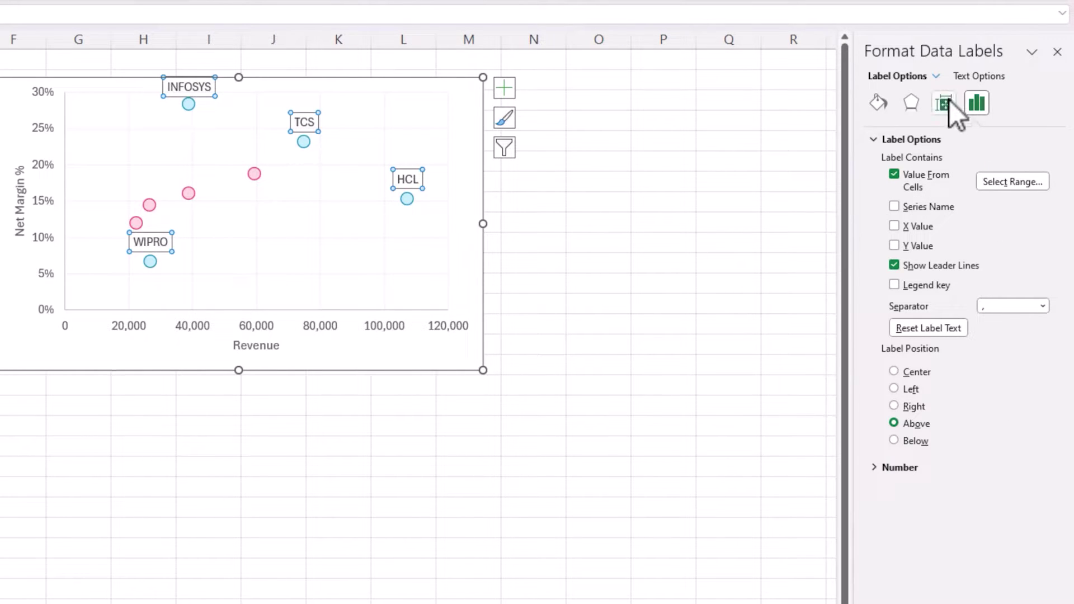
Step: Change the BANK series label range to B6:B9 so labels show the bank names
{"action": "left_click", "coordinate": [939, 76]}
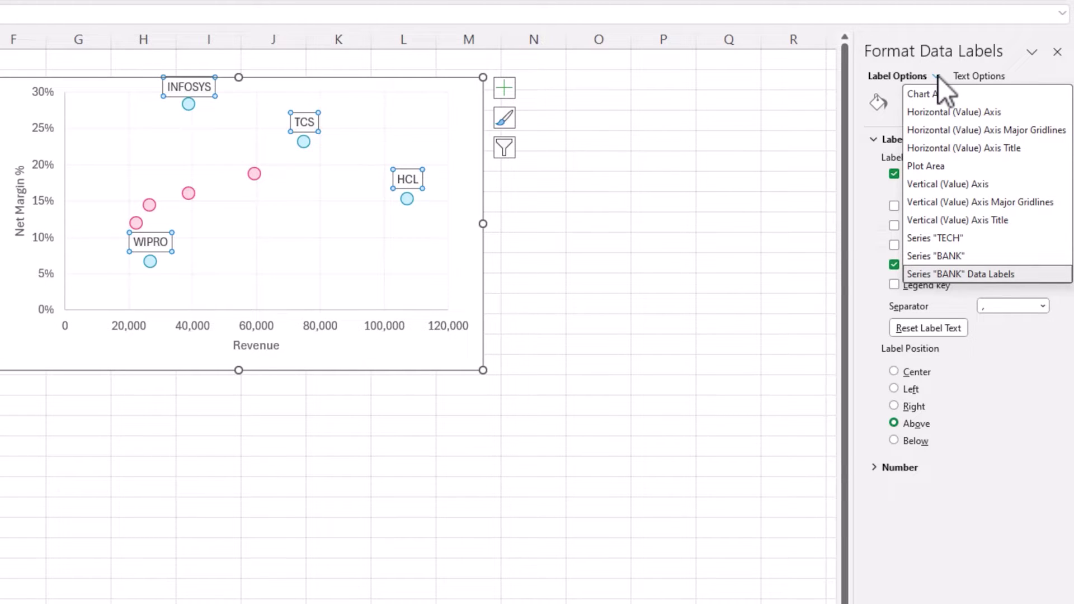
{"action": "left_click", "coordinate": [976, 280]}
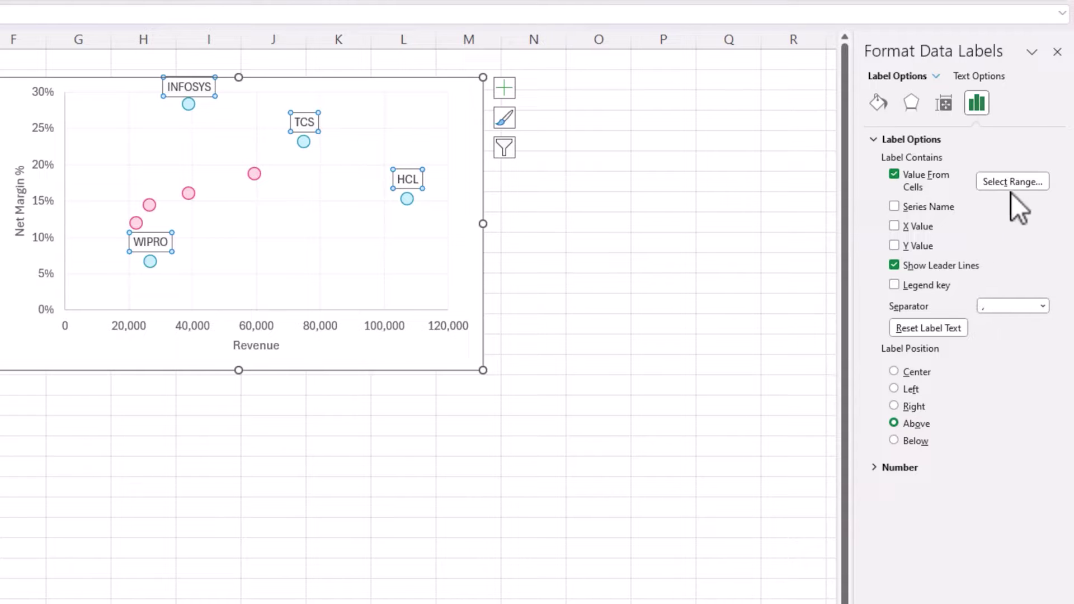
{"action": "left_click", "coordinate": [1012, 188]}
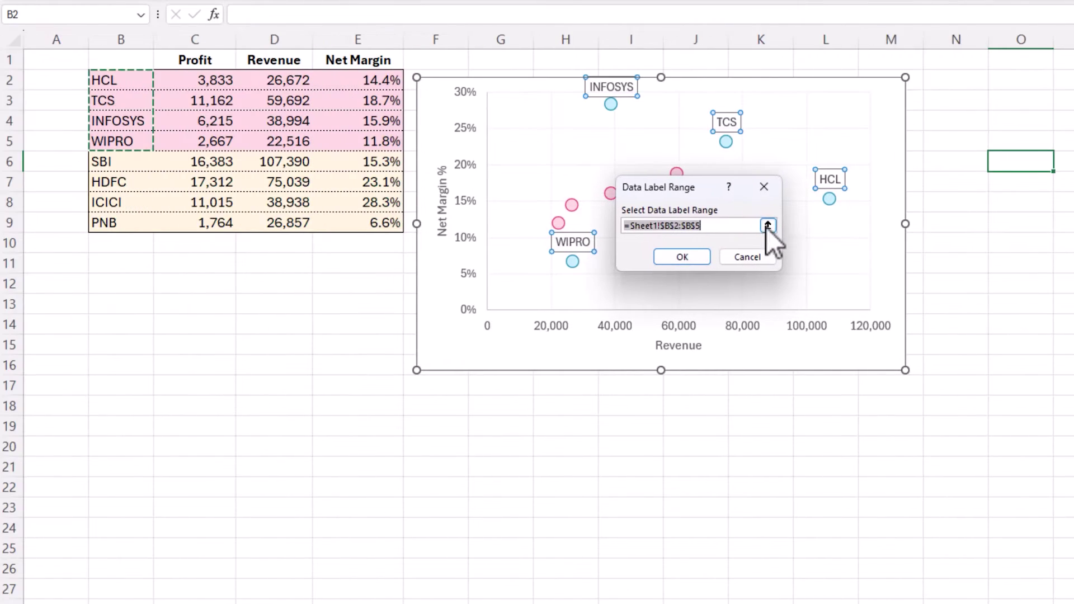
{"action": "left_click_drag", "start_coordinate": [138, 163], "coordinate": [132, 223]}
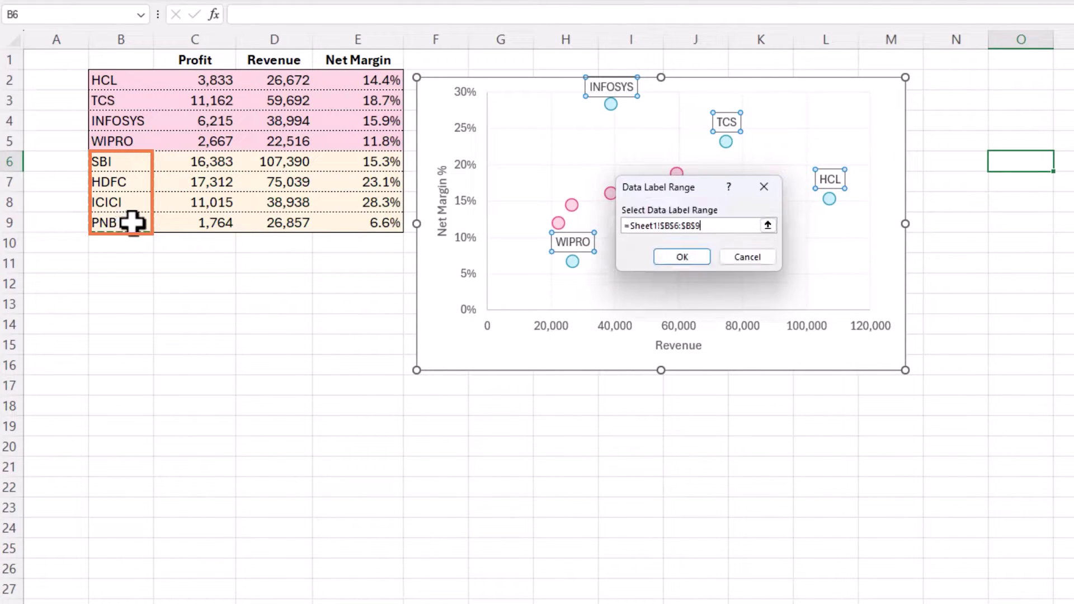
{"action": "key", "text": "Return"}
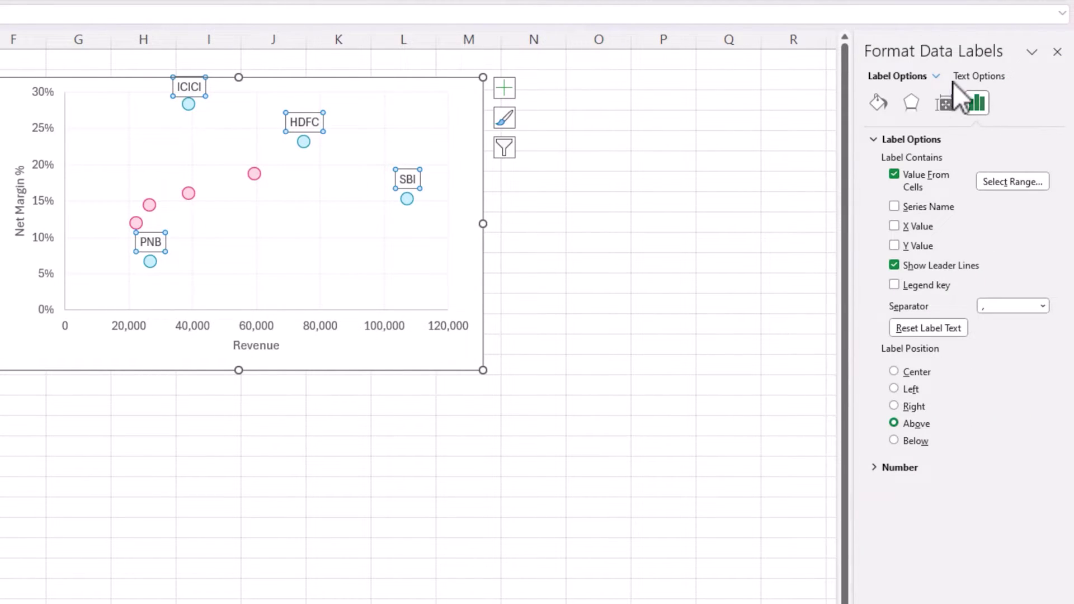
{"action": "left_click", "coordinate": [936, 76]}
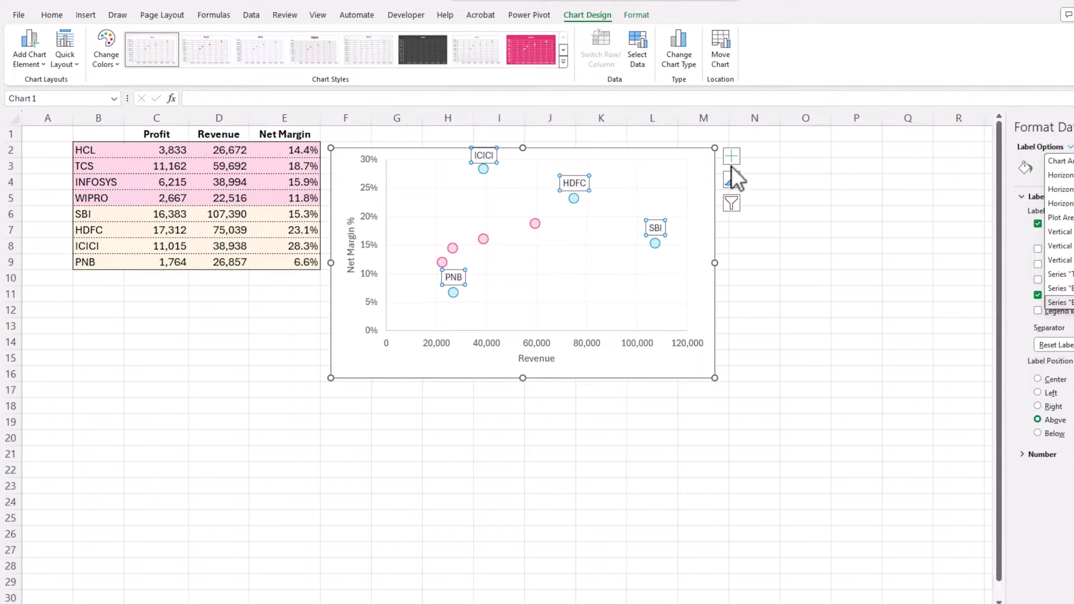
Step: Select the pink TECH series and turn on its data labels
{"action": "left_click", "coordinate": [730, 155]}
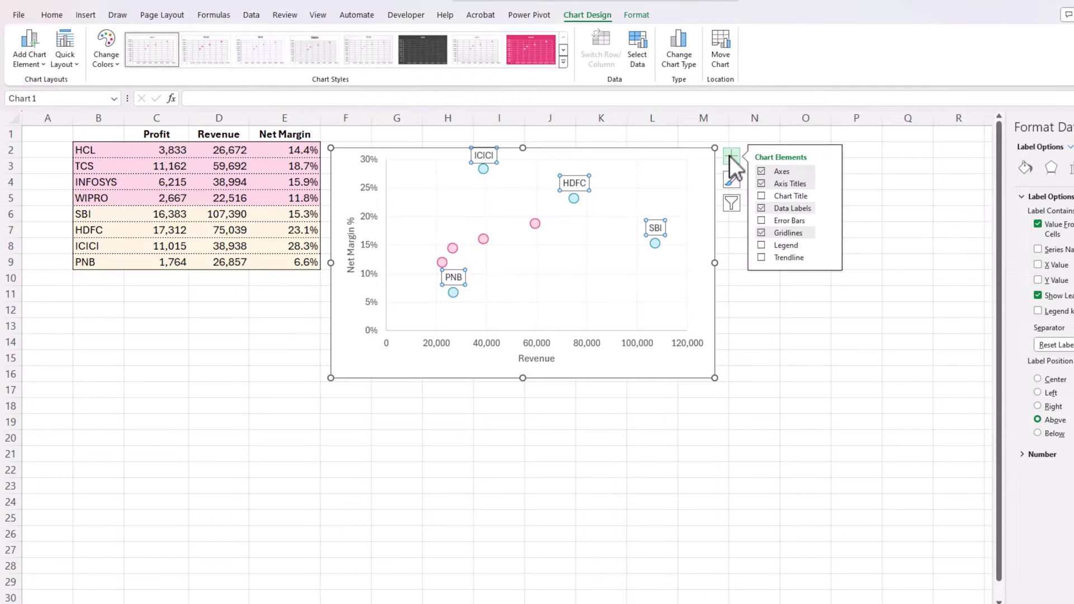
{"action": "left_click", "coordinate": [535, 222]}
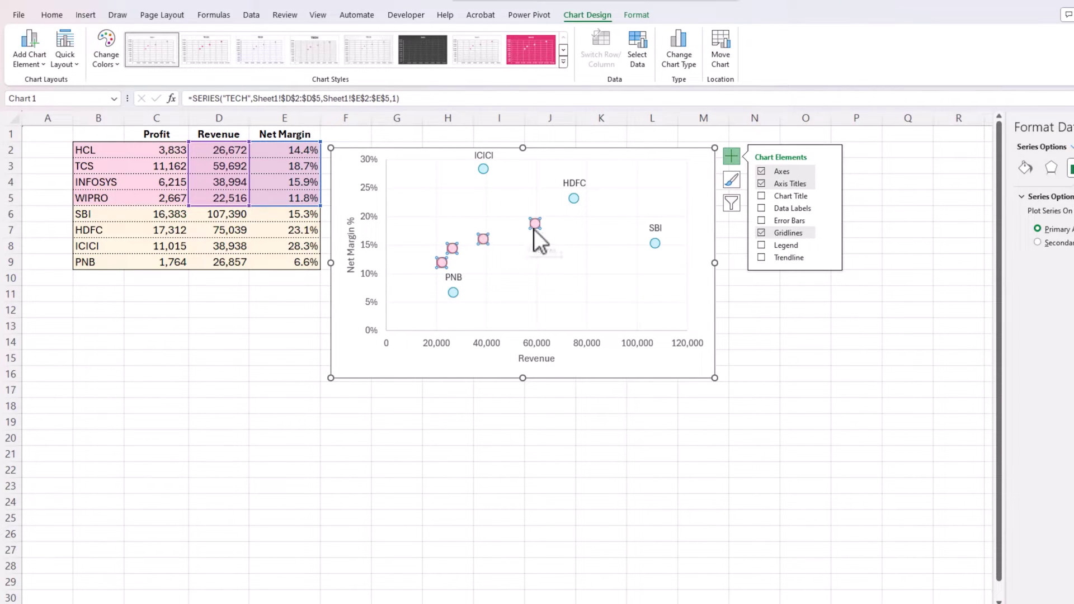
{"action": "left_click", "coordinate": [762, 210]}
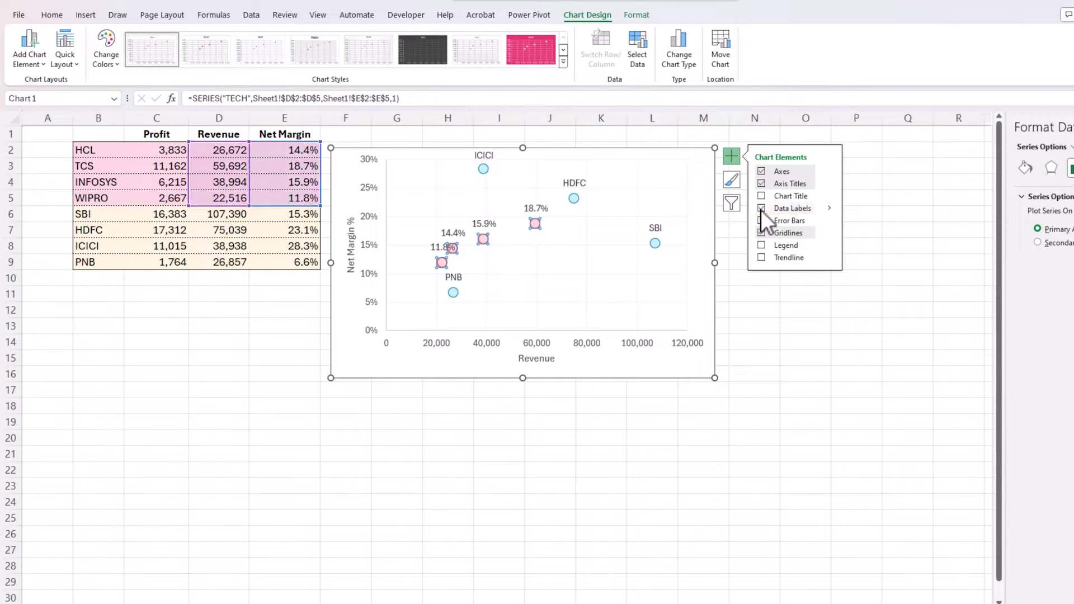
{"action": "left_click", "coordinate": [829, 208]}
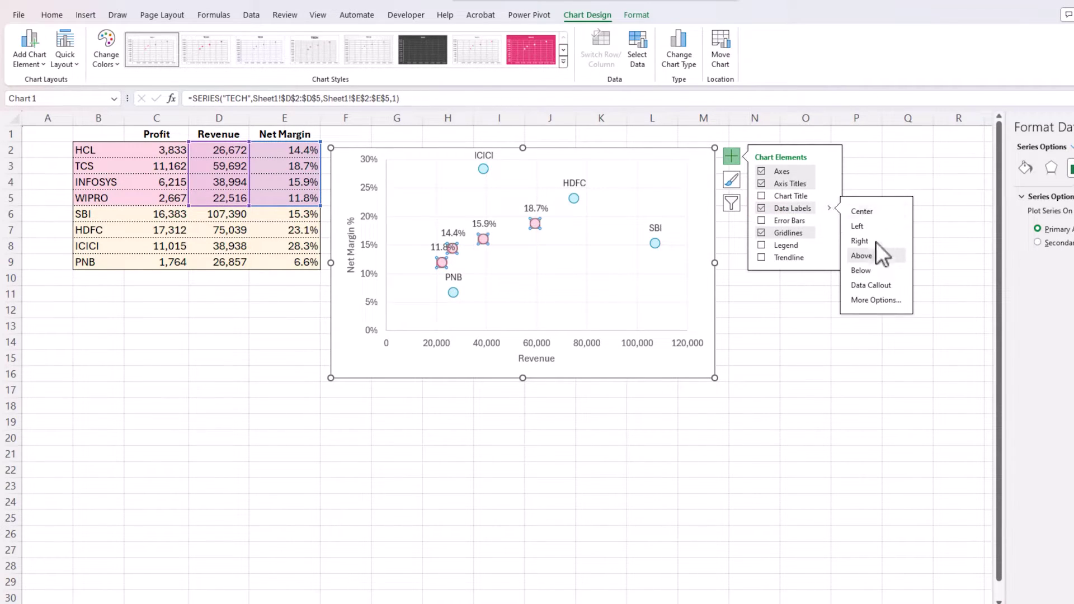
{"action": "left_click", "coordinate": [883, 300]}
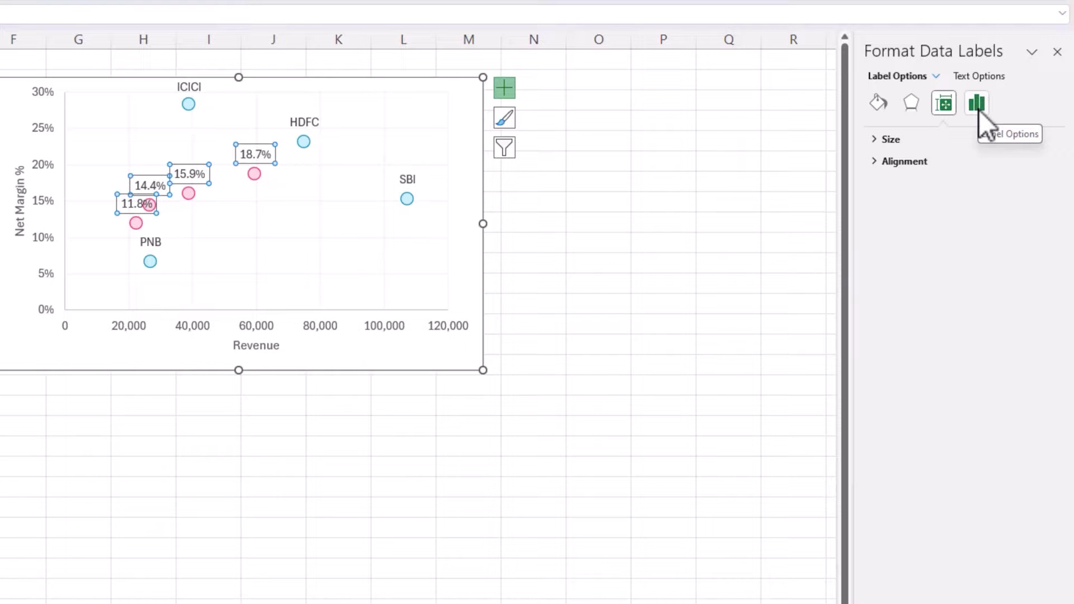
Step: Make the TECH labels show company names from B2:B5 instead of Y values
{"action": "left_click", "coordinate": [979, 110]}
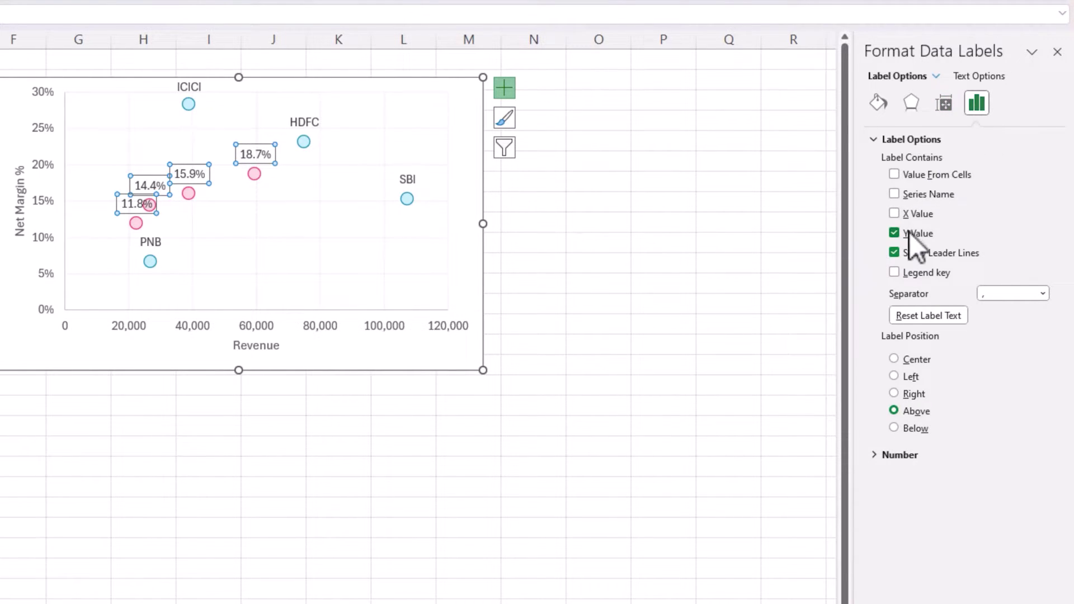
{"action": "left_click", "coordinate": [895, 234]}
{"action": "left_click", "coordinate": [895, 175]}
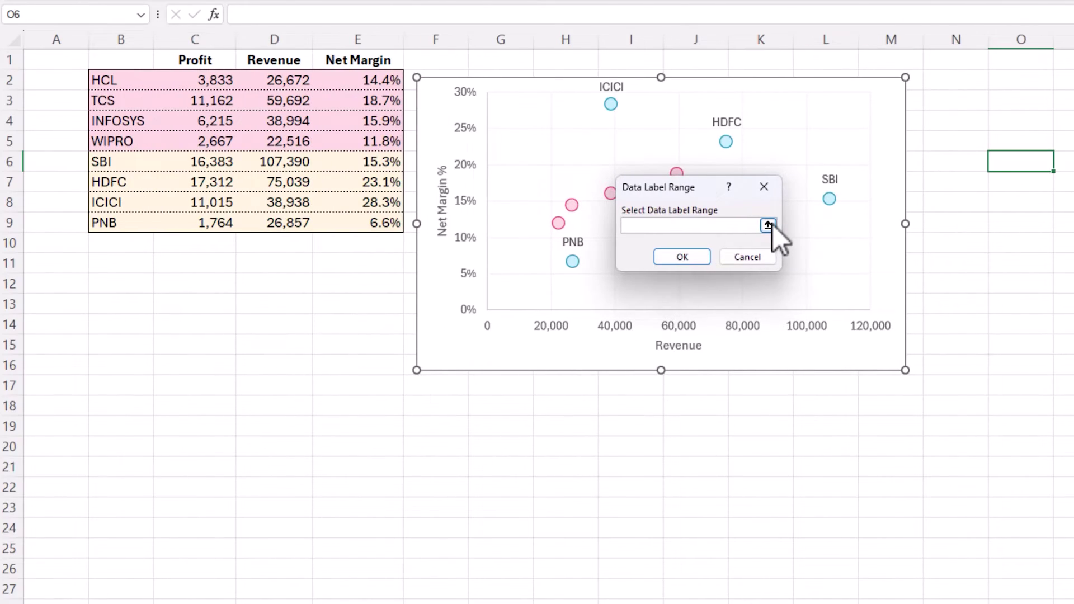
{"action": "left_click", "coordinate": [345, 225]}
{"action": "left_click_drag", "start_coordinate": [128, 83], "coordinate": [137, 141]}
{"action": "key", "text": "Return"}
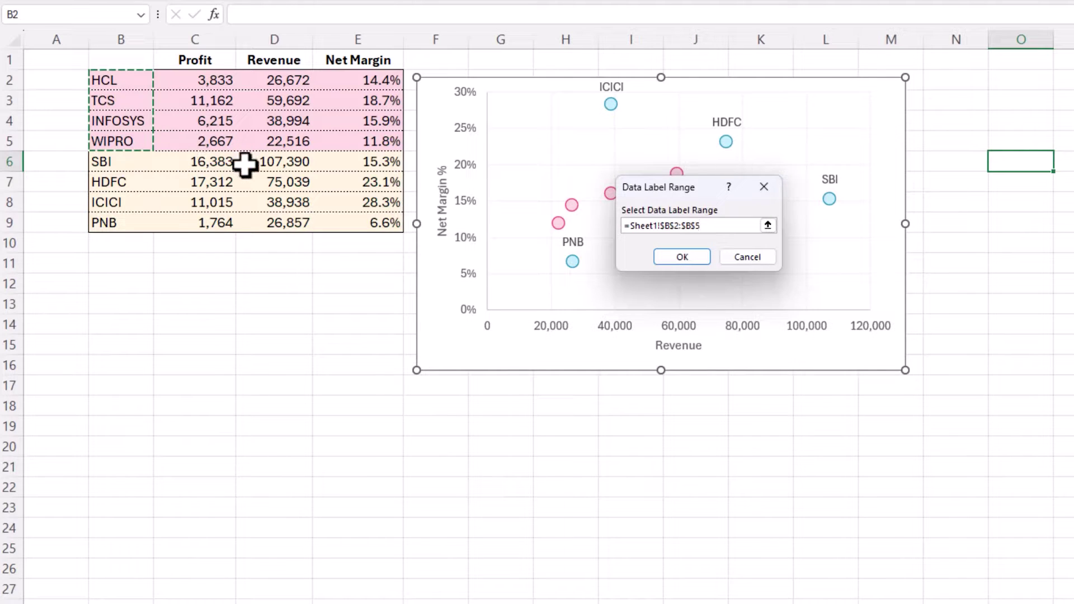
{"action": "left_click", "coordinate": [679, 255]}
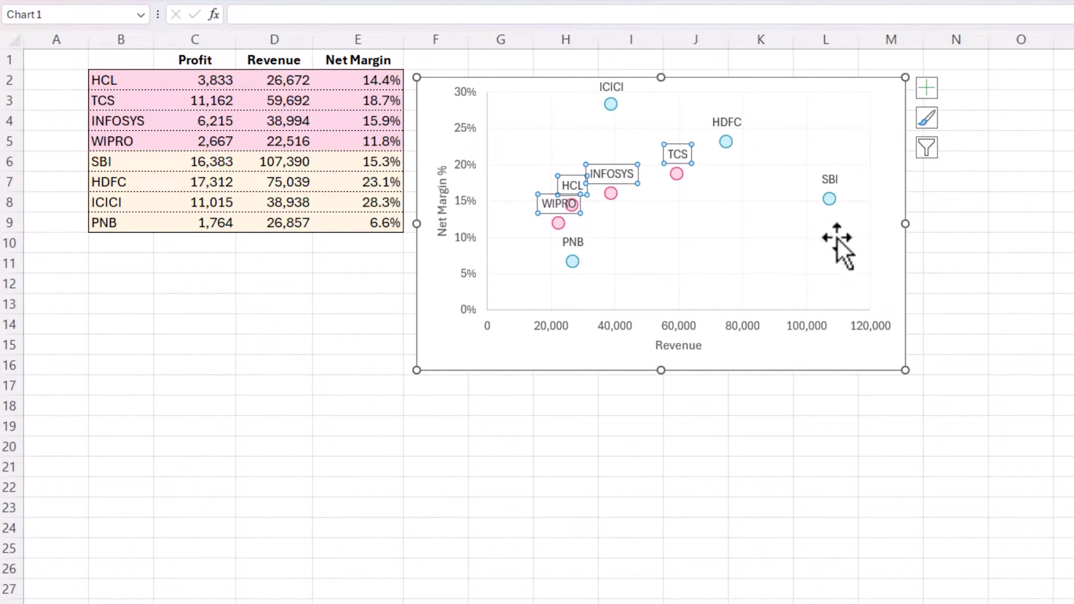
Step: Set the TECH label position to Right
{"action": "key", "text": "ctrl+1"}
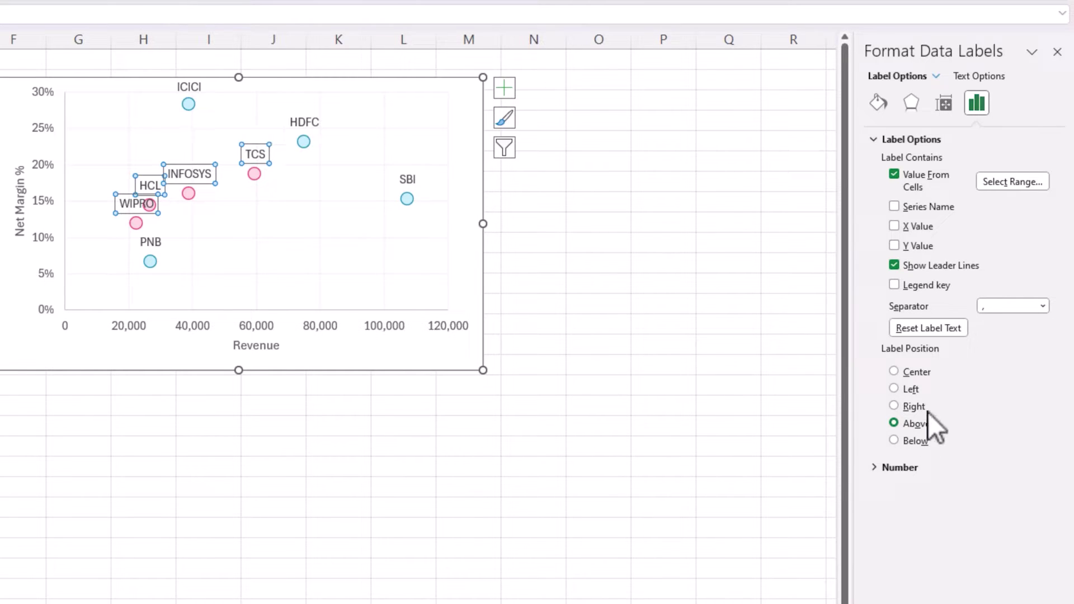
{"action": "left_click", "coordinate": [918, 375]}
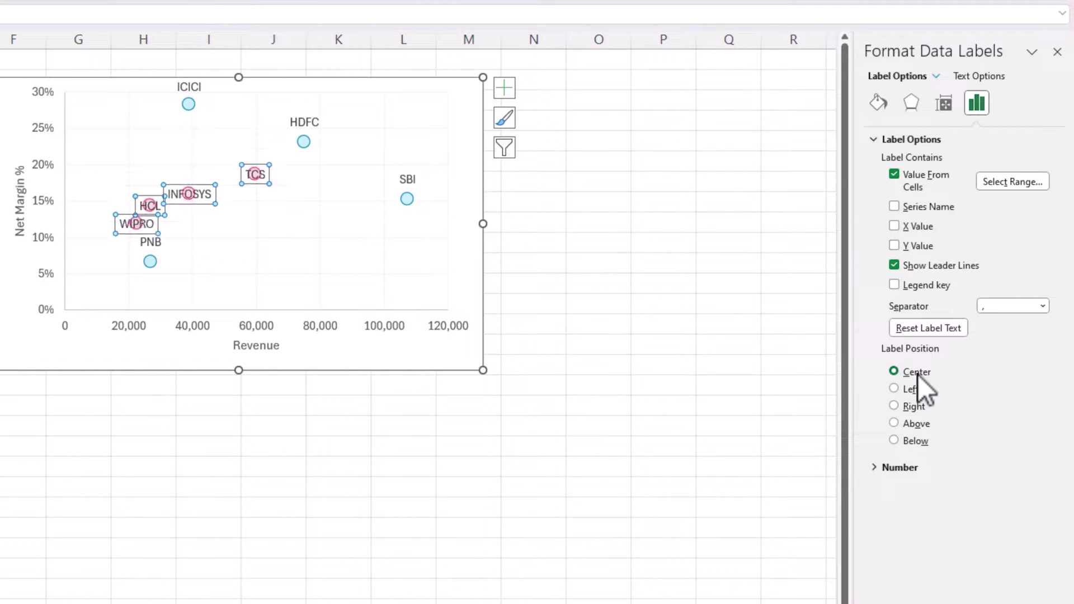
{"action": "left_click", "coordinate": [915, 404]}
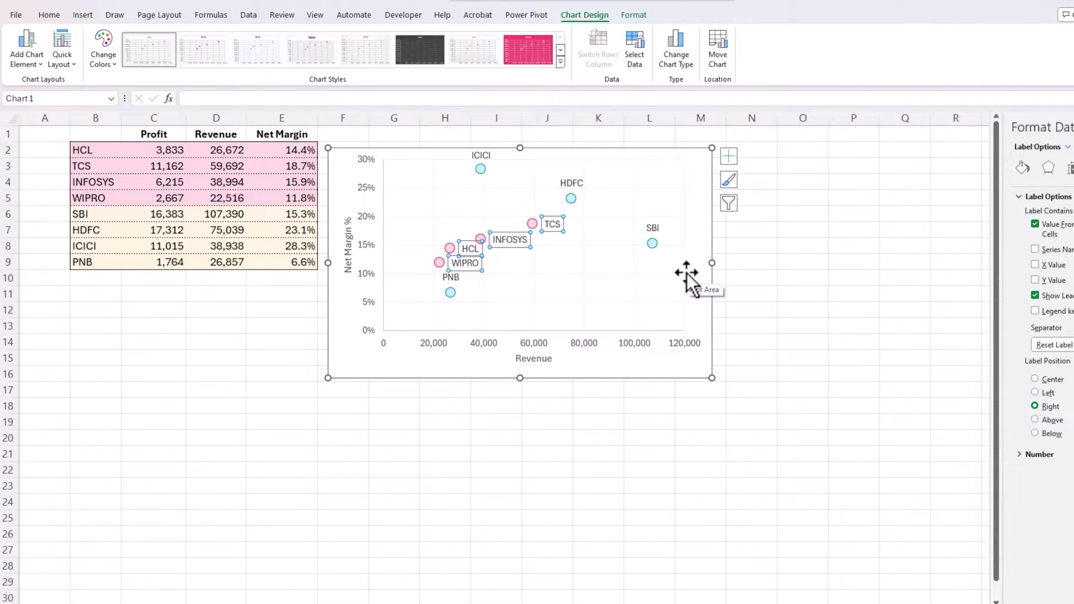
Step: Add a TECH/BANK legend set to Top, then drag it into the chart's top-right corner
{"action": "left_click", "coordinate": [708, 209]}
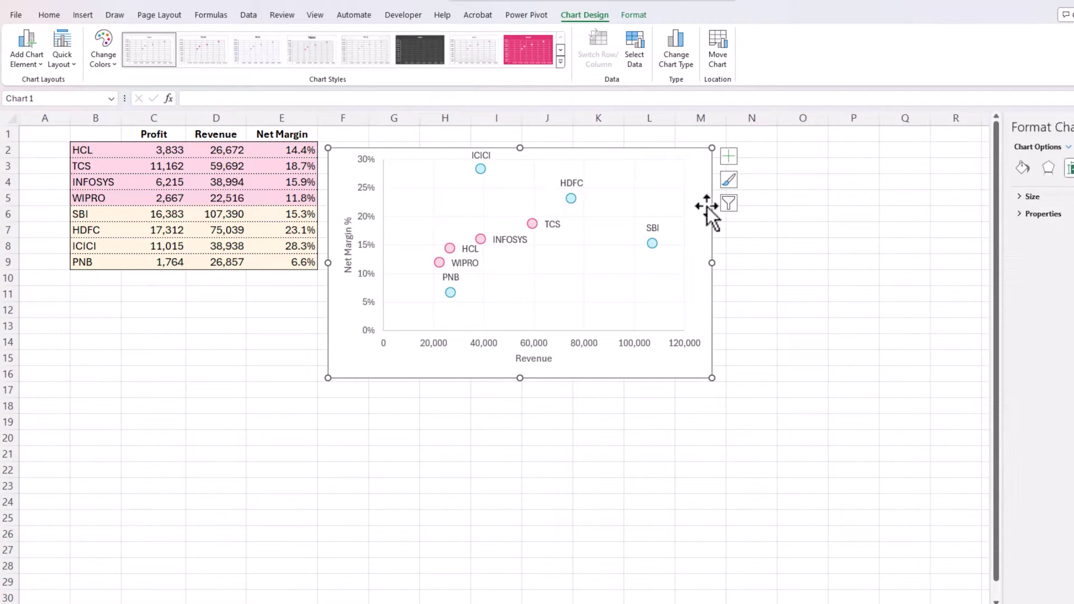
{"action": "left_click", "coordinate": [728, 157]}
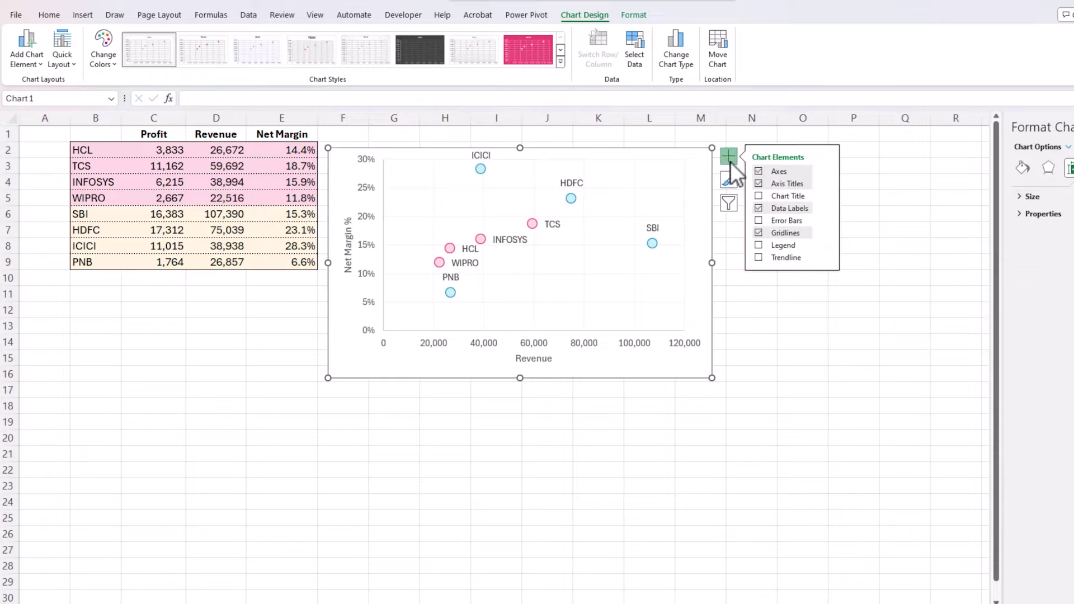
{"action": "left_click", "coordinate": [759, 245]}
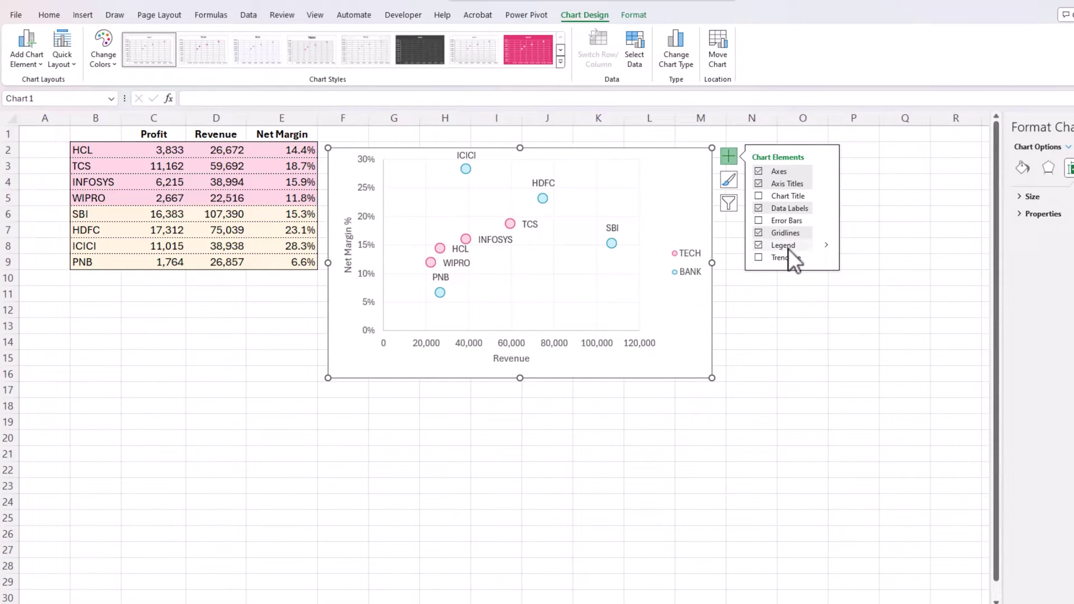
{"action": "left_click", "coordinate": [694, 255]}
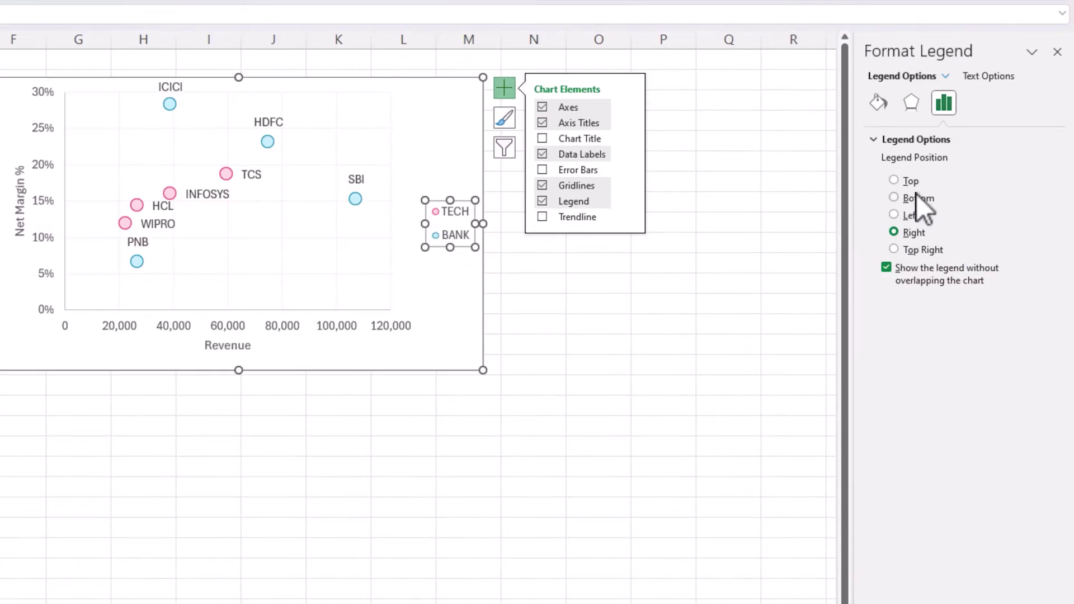
{"action": "left_click", "coordinate": [1046, 230]}
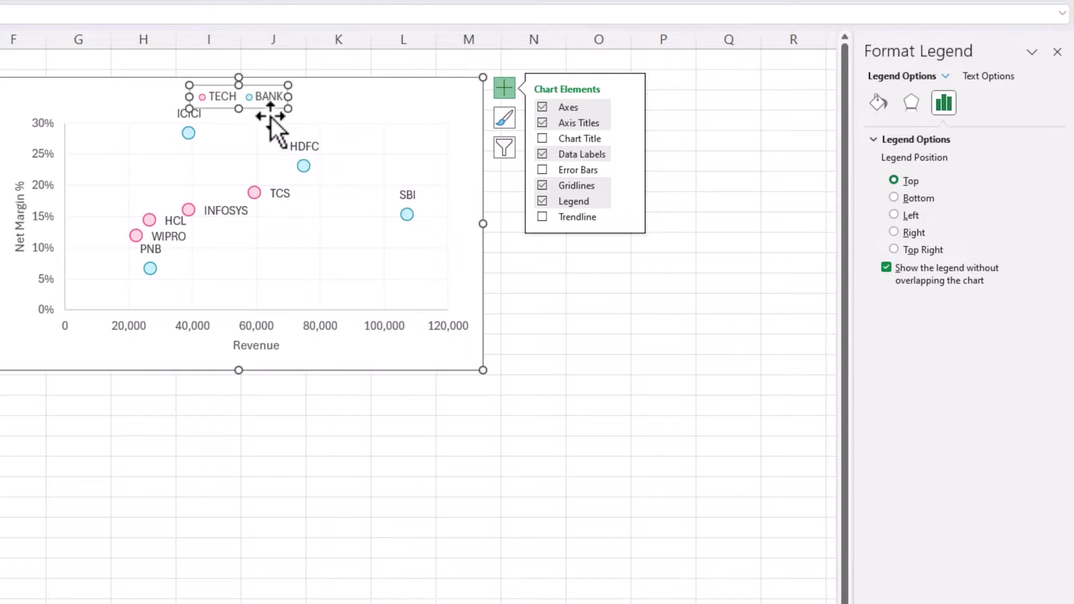
{"action": "left_click_drag", "start_coordinate": [271, 101], "coordinate": [448, 125]}
Step: Add the chart title 'Revenue vs Net Margin %'
{"action": "left_click", "coordinate": [296, 93]}
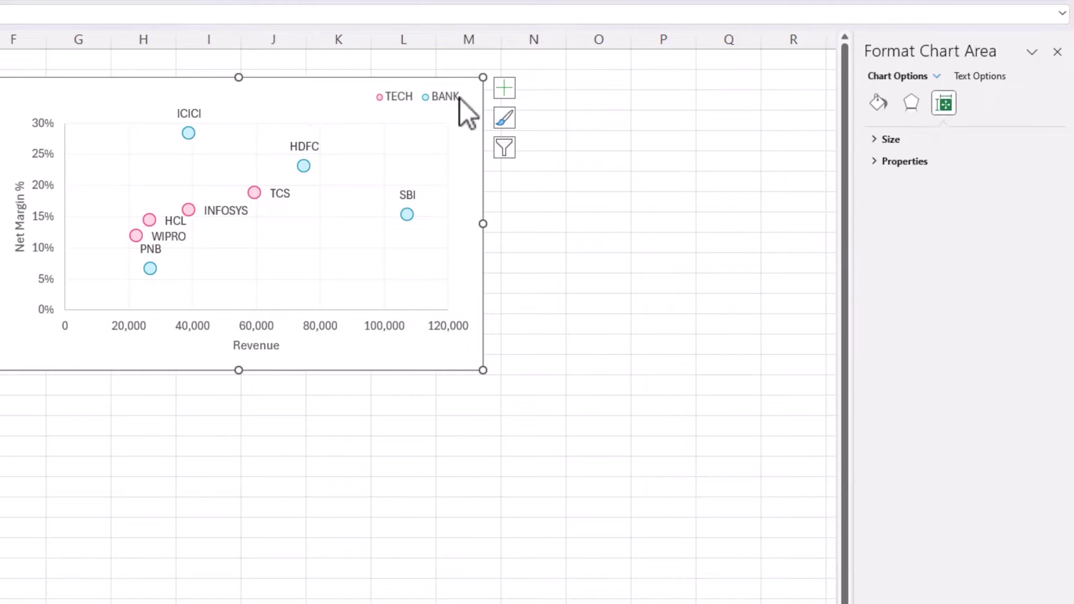
{"action": "left_click", "coordinate": [504, 88]}
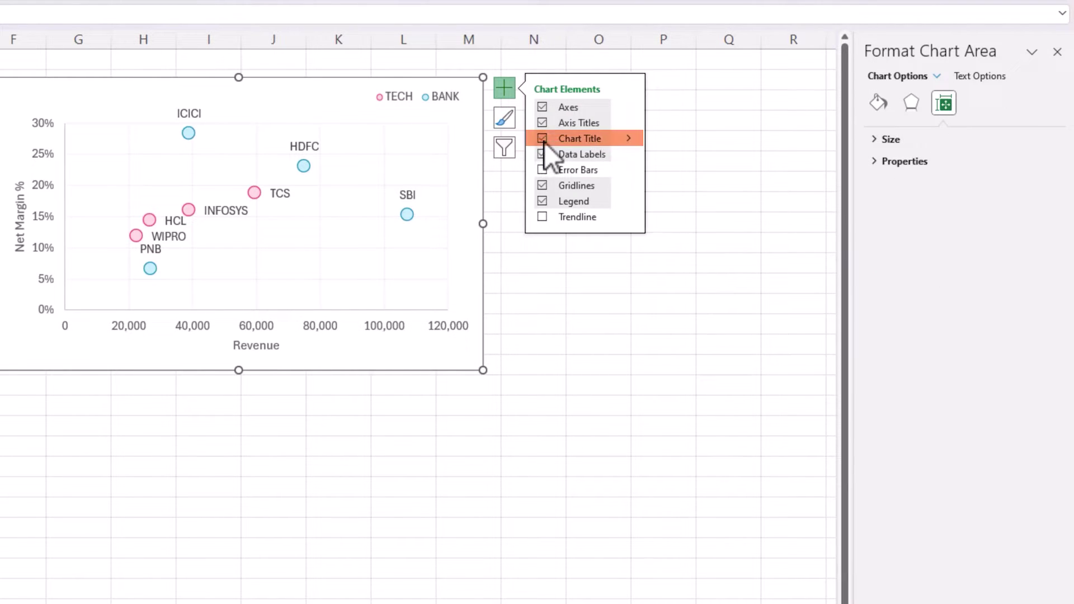
{"action": "left_click", "coordinate": [540, 140]}
{"action": "left_click", "coordinate": [267, 100]}
{"action": "triple_click", "coordinate": [278, 105]}
{"action": "type", "text": "Revenue"}
{"action": "type", "text": " vs Net Margin %"}
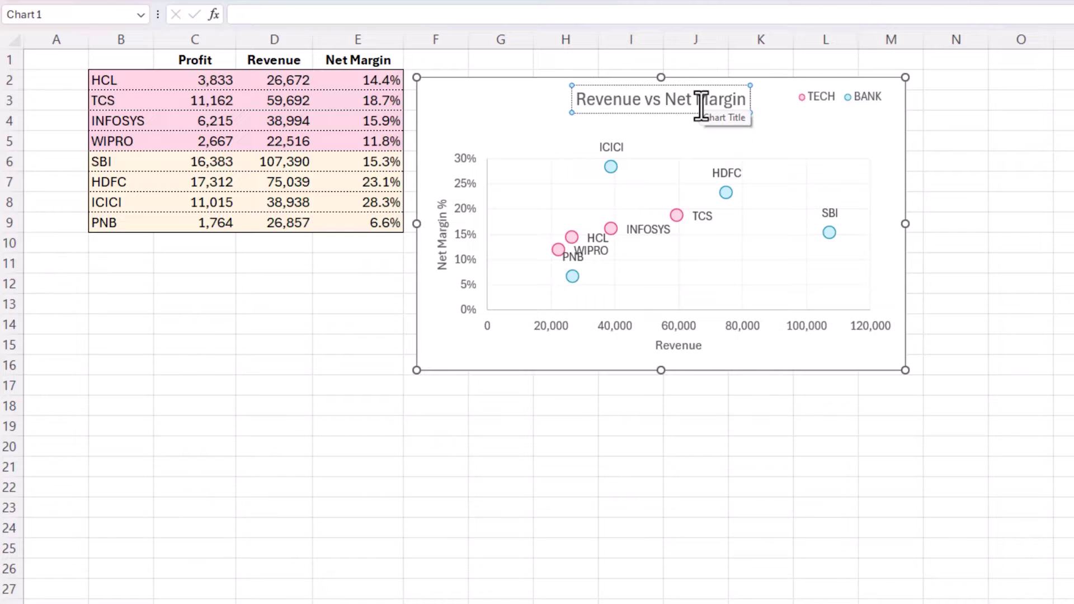
Step: Drag the plot area upward so it sits just below the title
{"action": "left_click", "coordinate": [953, 188]}
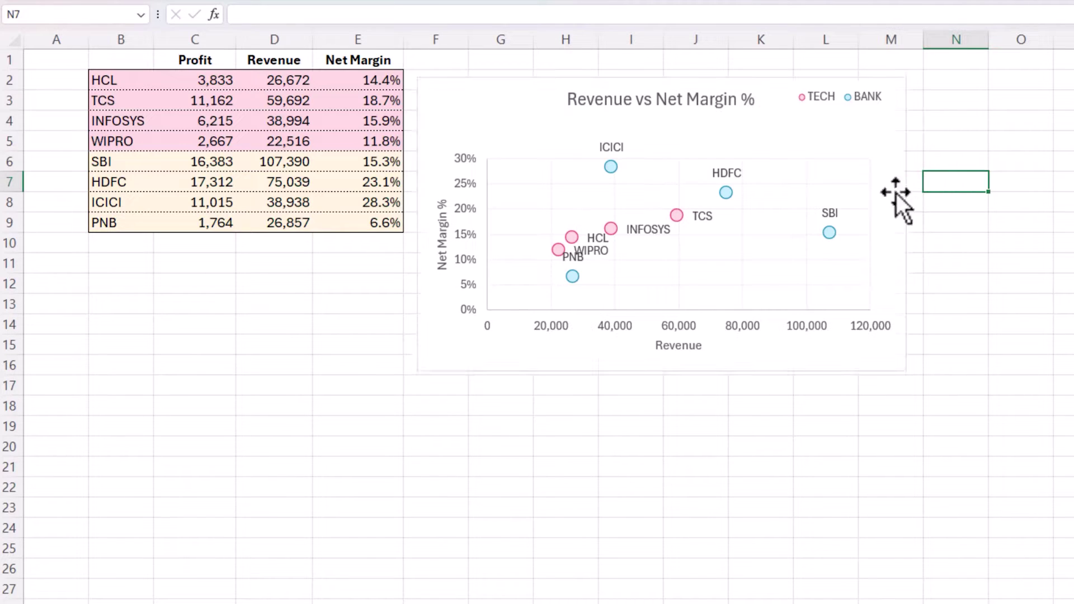
{"action": "left_click", "coordinate": [787, 163]}
{"action": "left_click_drag", "start_coordinate": [681, 158], "coordinate": [683, 120]}
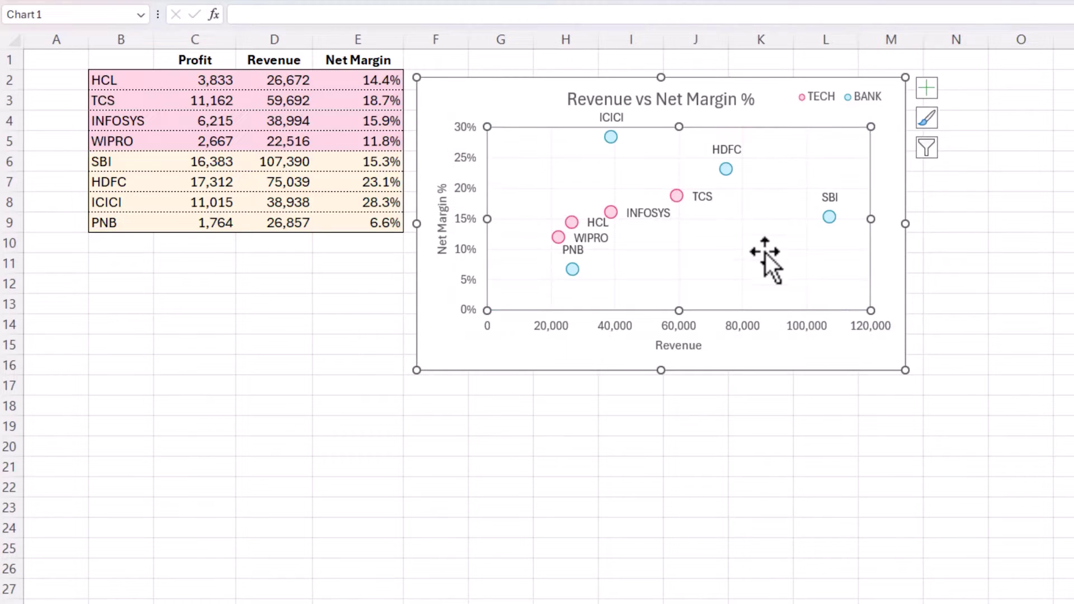
{"action": "left_click", "coordinate": [1043, 286]}
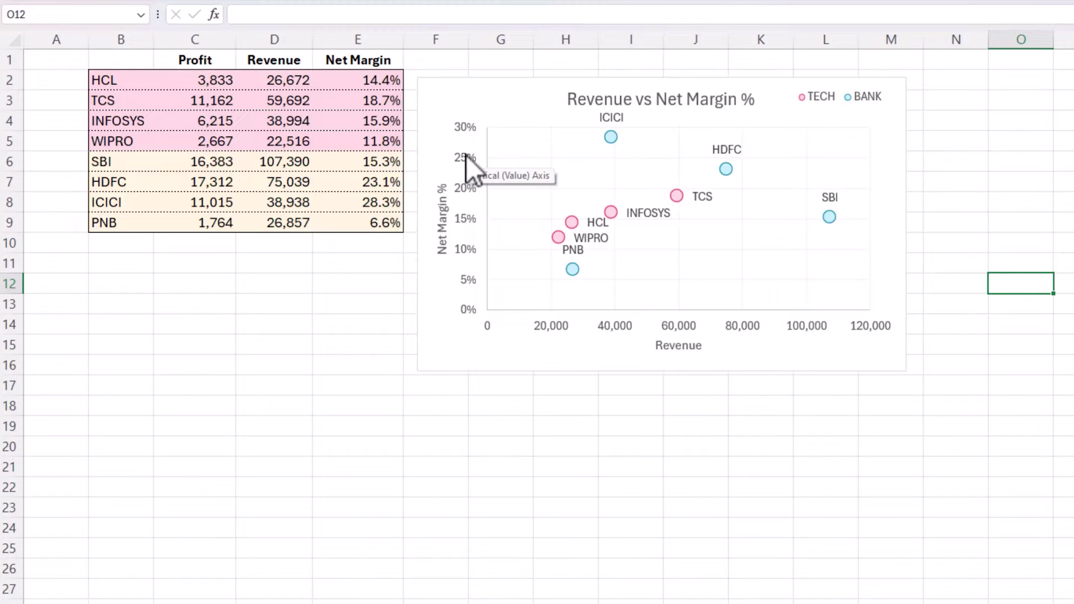
Step: Add a linear TECH trendline displaying its equation and R² (0.9222)
{"action": "right_click", "coordinate": [613, 214]}
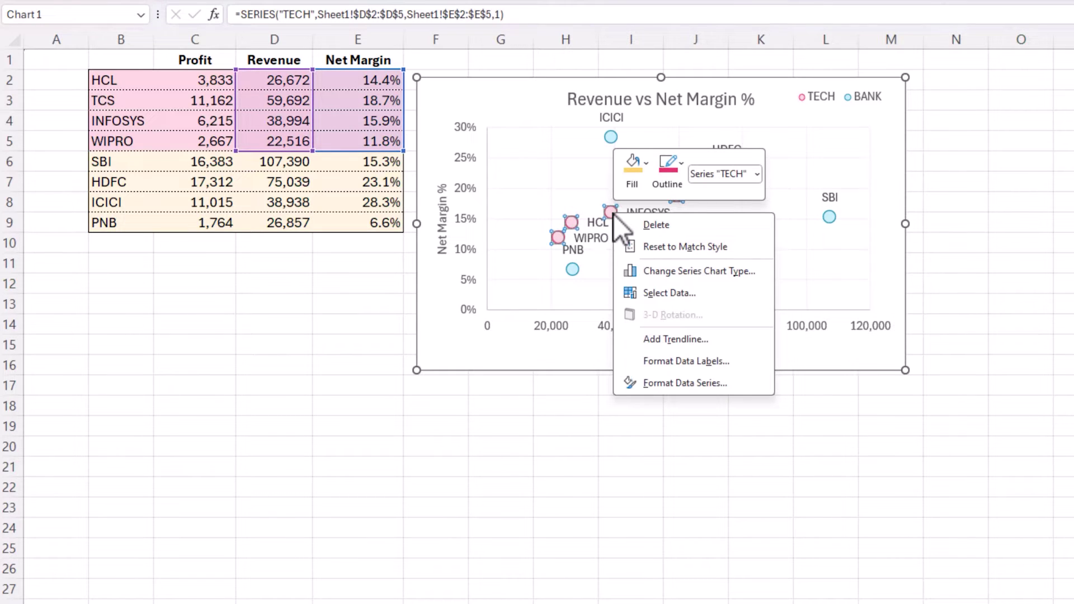
{"action": "left_click", "coordinate": [689, 340]}
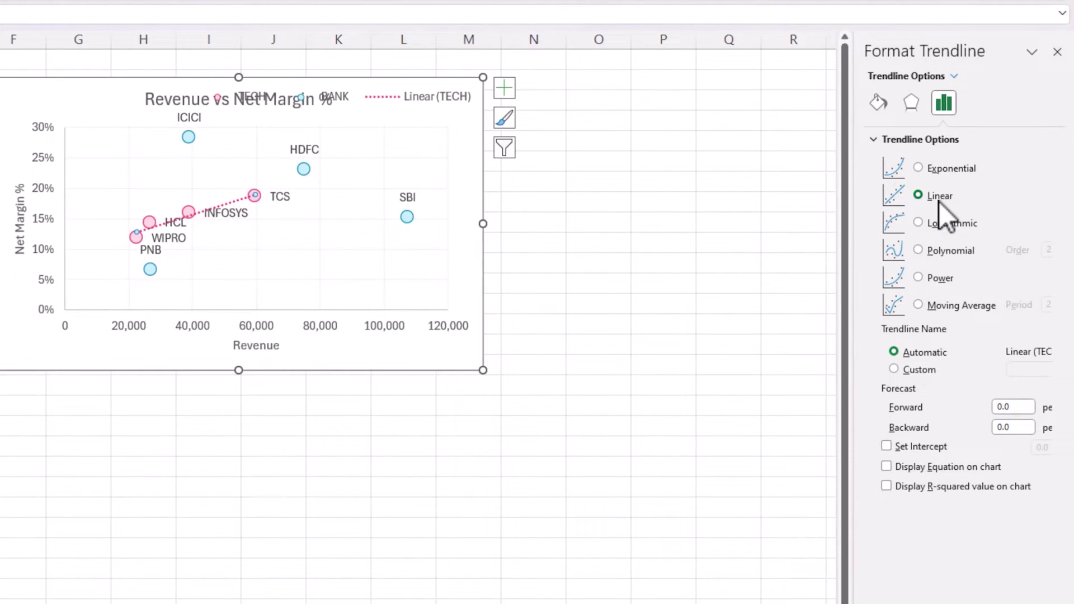
{"action": "left_click", "coordinate": [928, 468]}
{"action": "left_click", "coordinate": [921, 488]}
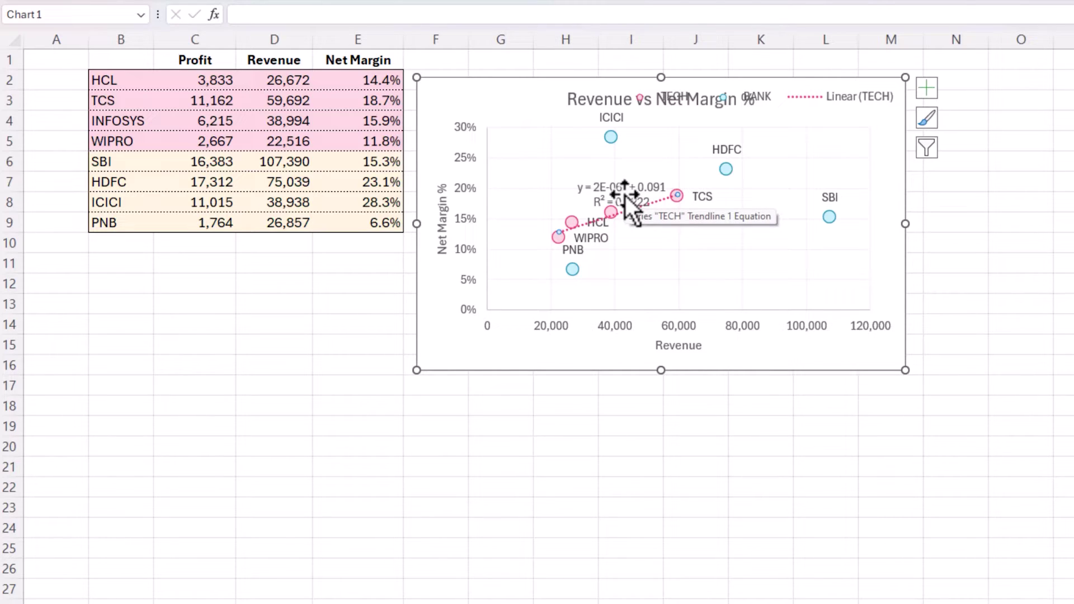
Step: Hide the trendline's equation and R², then delete the TECH trendline
{"action": "double_click", "coordinate": [626, 196]}
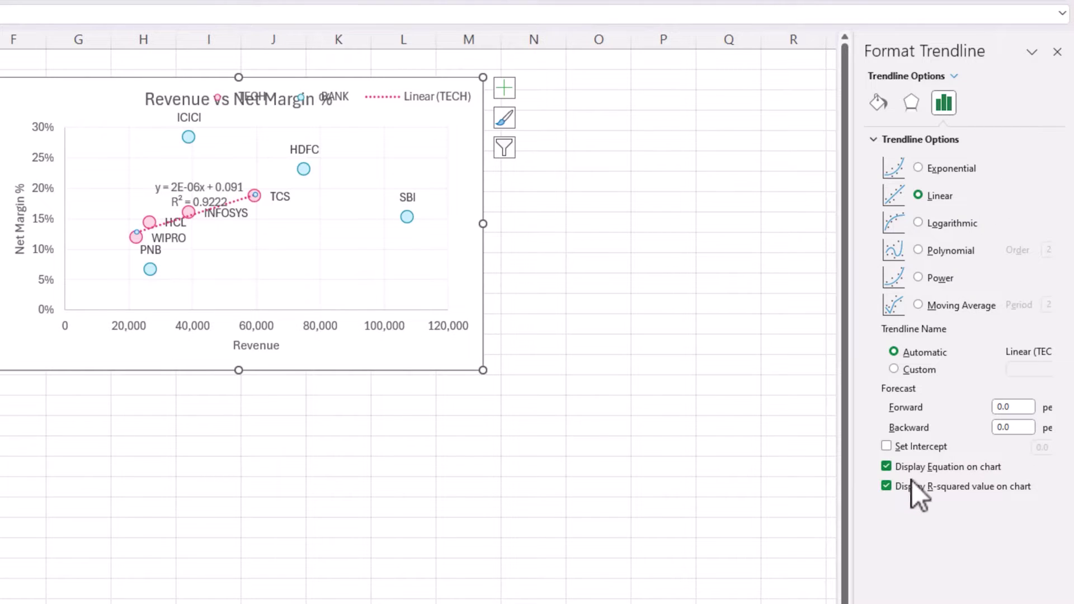
{"action": "left_click", "coordinate": [909, 486]}
{"action": "left_click", "coordinate": [906, 467]}
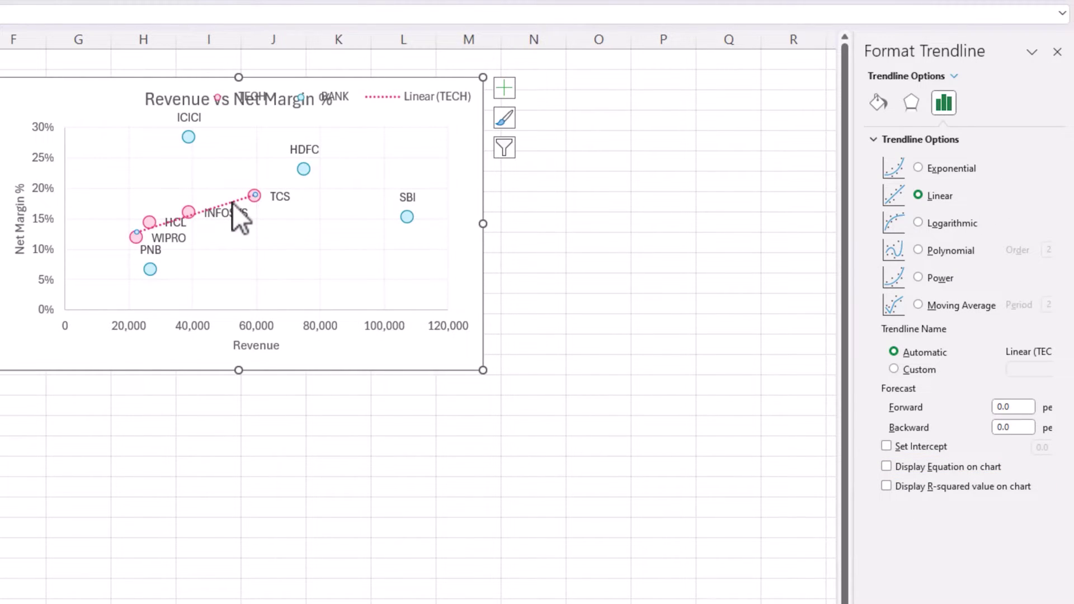
{"action": "key", "text": "Delete"}
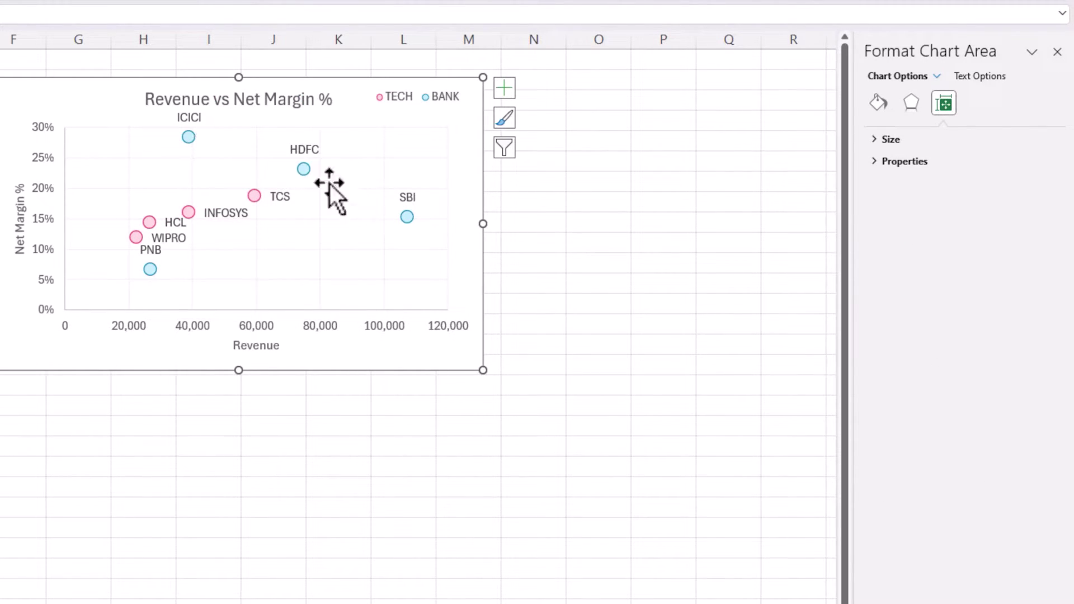
{"action": "right_click", "coordinate": [303, 173]}
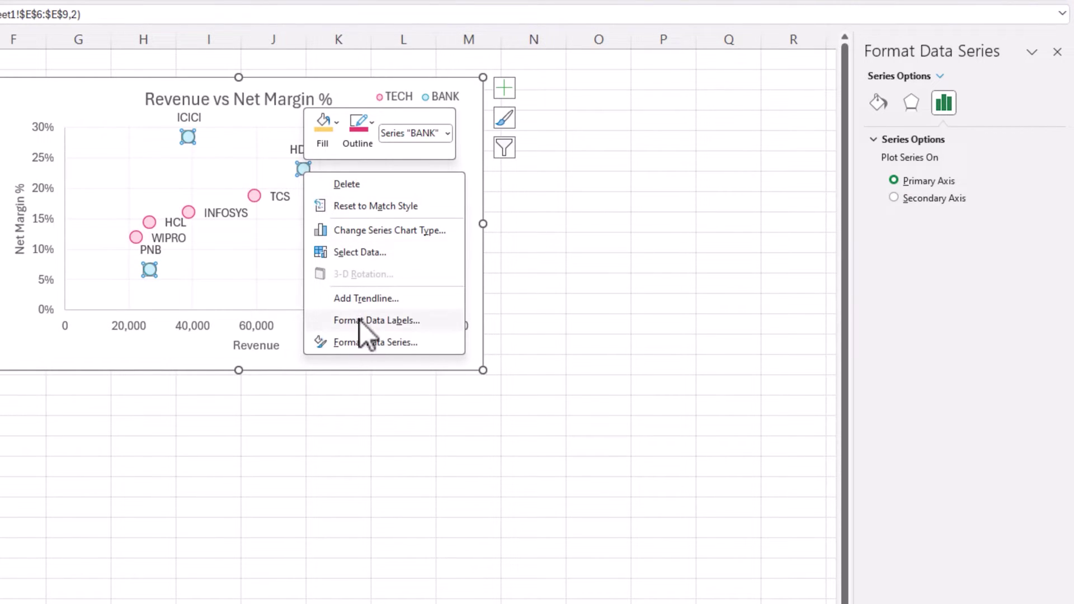
{"action": "left_click", "coordinate": [368, 302]}
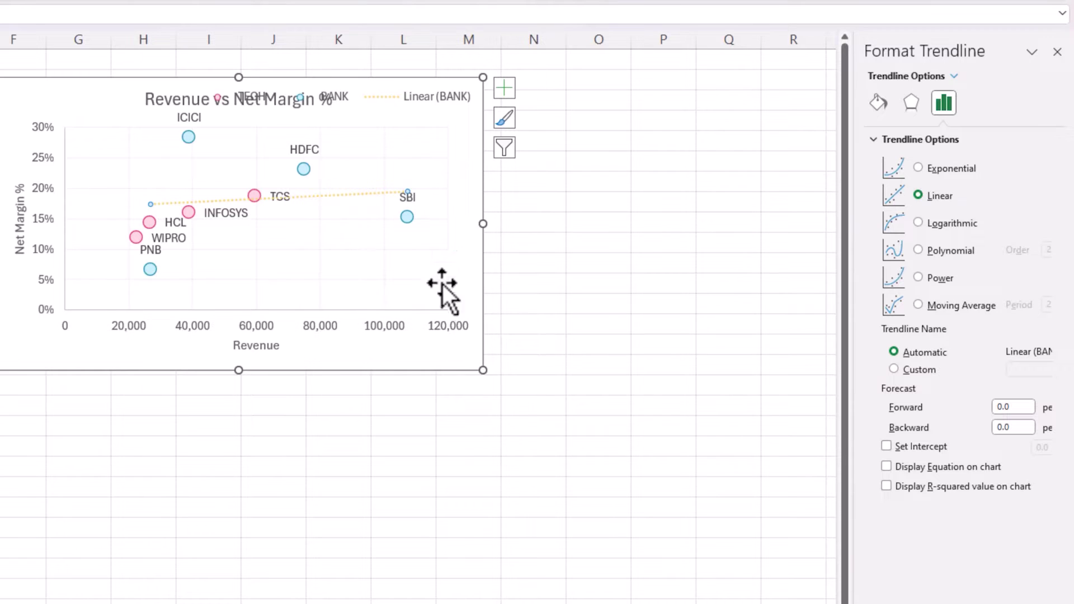
{"action": "left_click", "coordinate": [895, 486]}
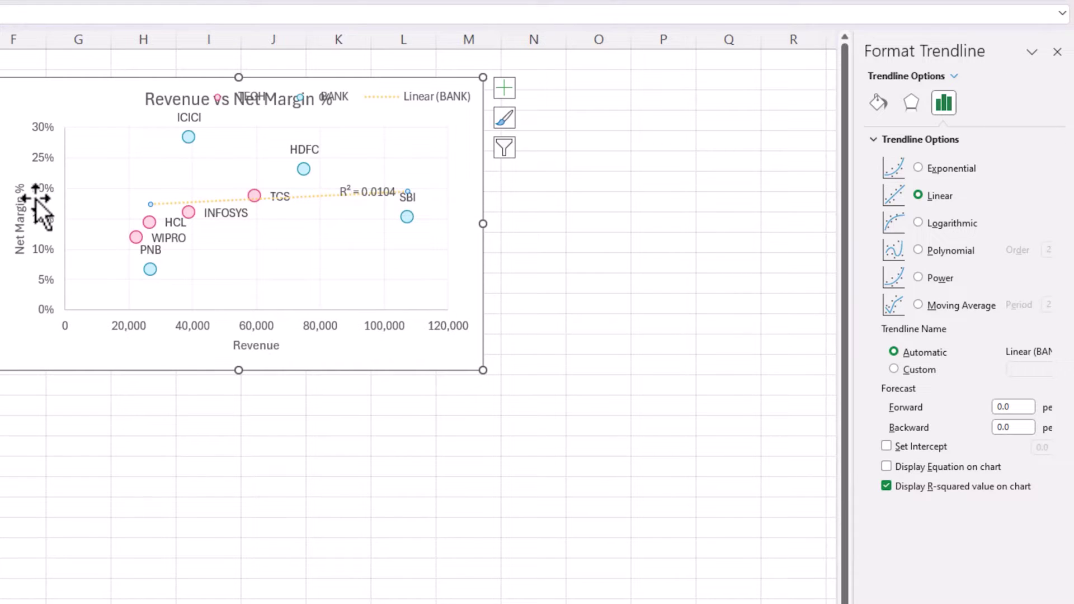
{"action": "left_click", "coordinate": [915, 490]}
{"action": "key", "text": "Delete"}
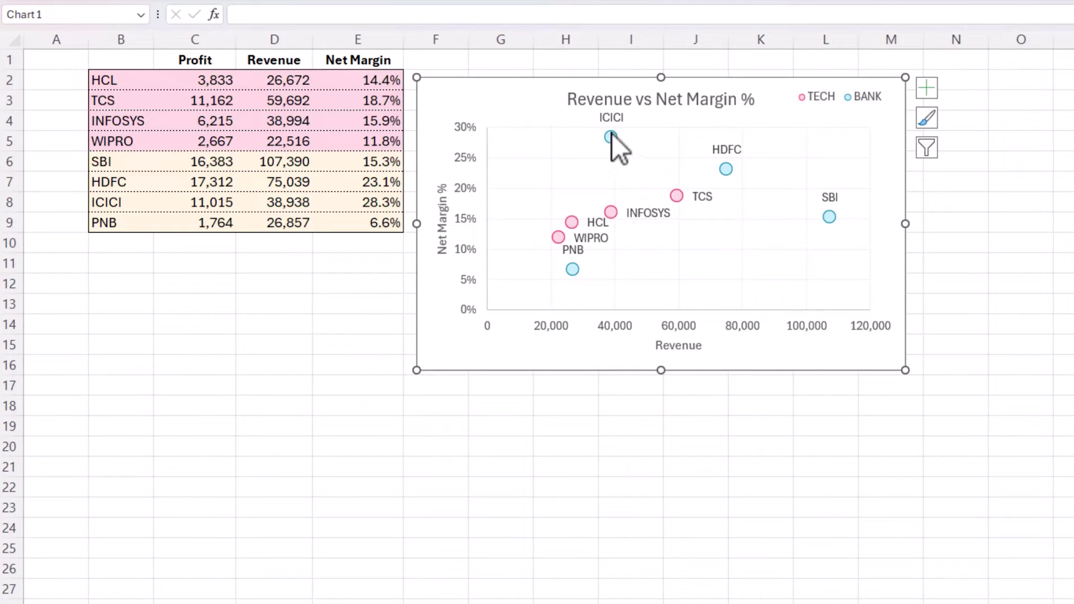
{"action": "mouse_move", "coordinate": [613, 137]}
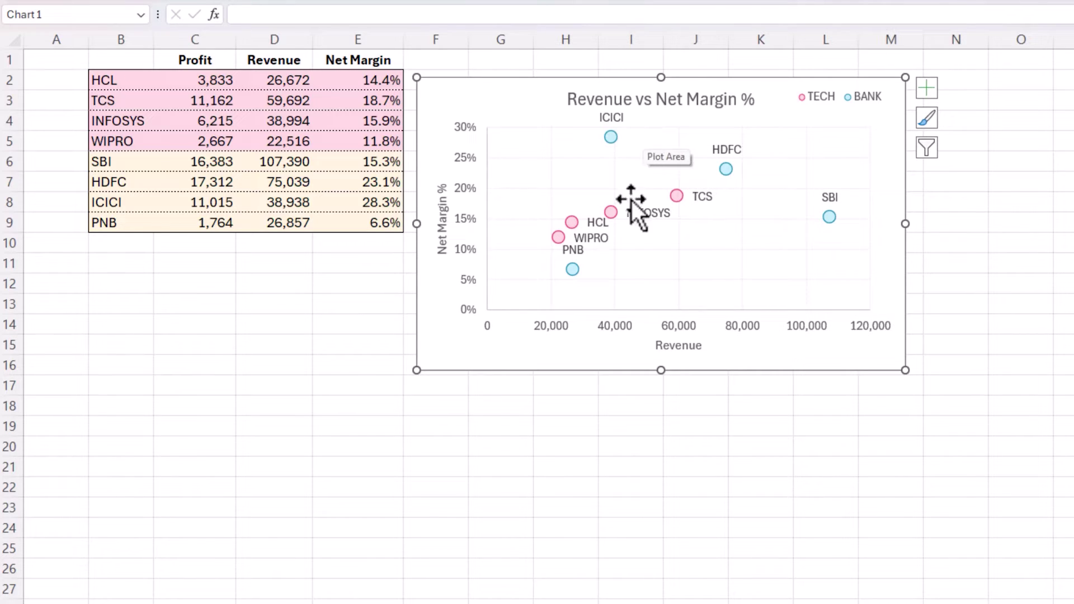
{"action": "mouse_move", "coordinate": [579, 274]}
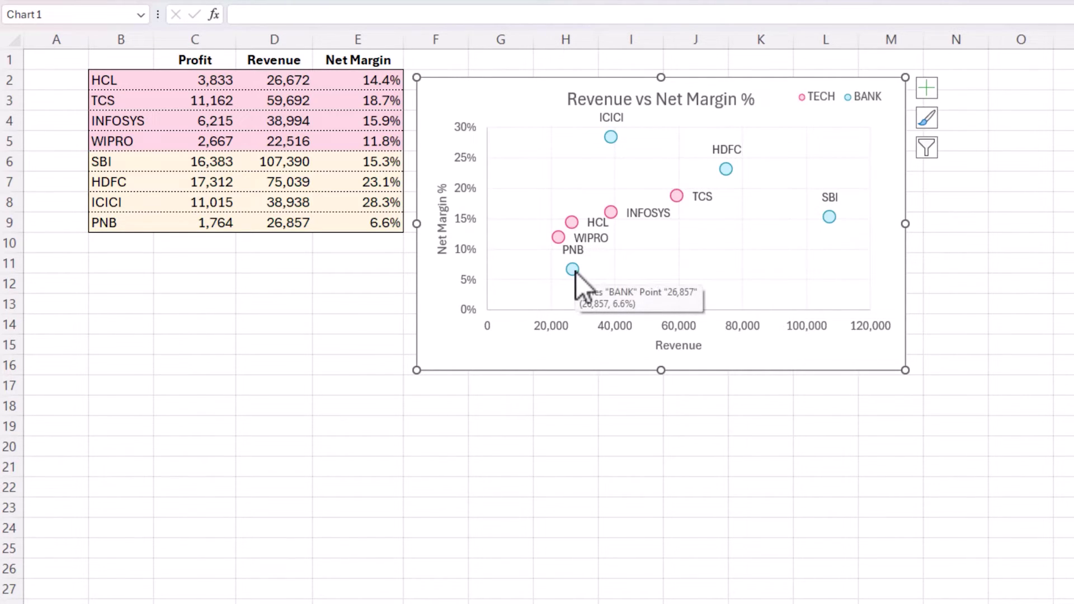
Step: Shorten the BANK series X and Y ranges to end at row 8 (D6:D8, E6:E8), dropping PNB
{"action": "right_click", "coordinate": [656, 254]}
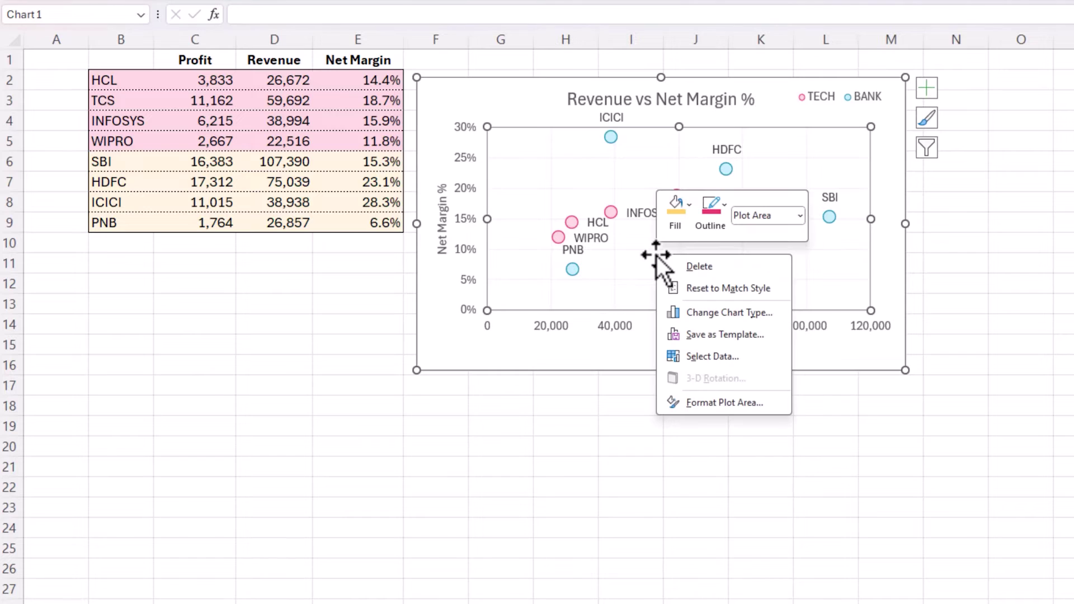
{"action": "left_click", "coordinate": [696, 356]}
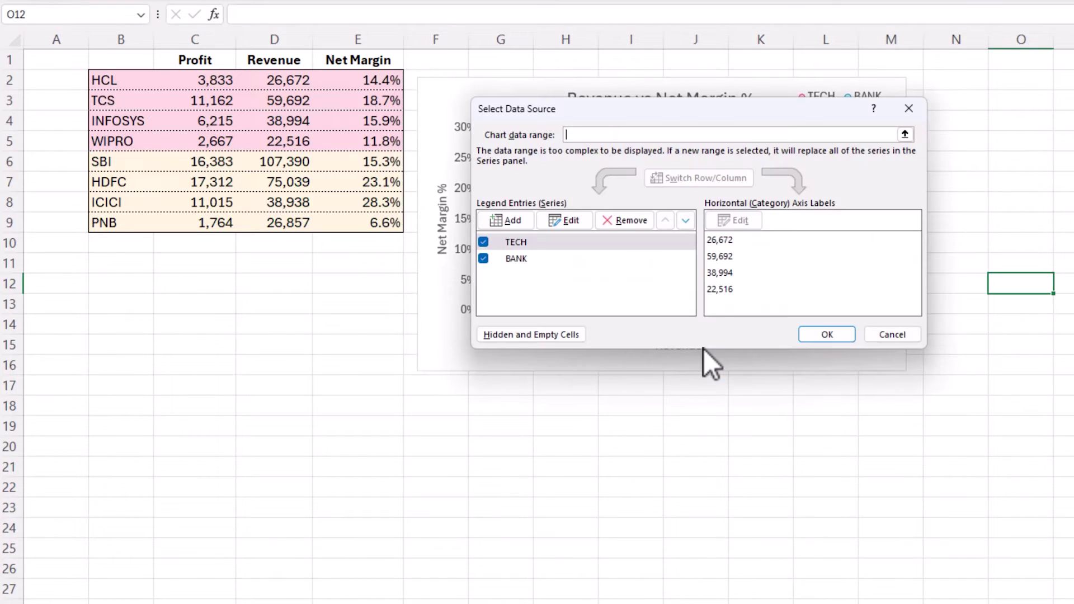
{"action": "left_click", "coordinate": [539, 256]}
{"action": "left_click", "coordinate": [573, 224]}
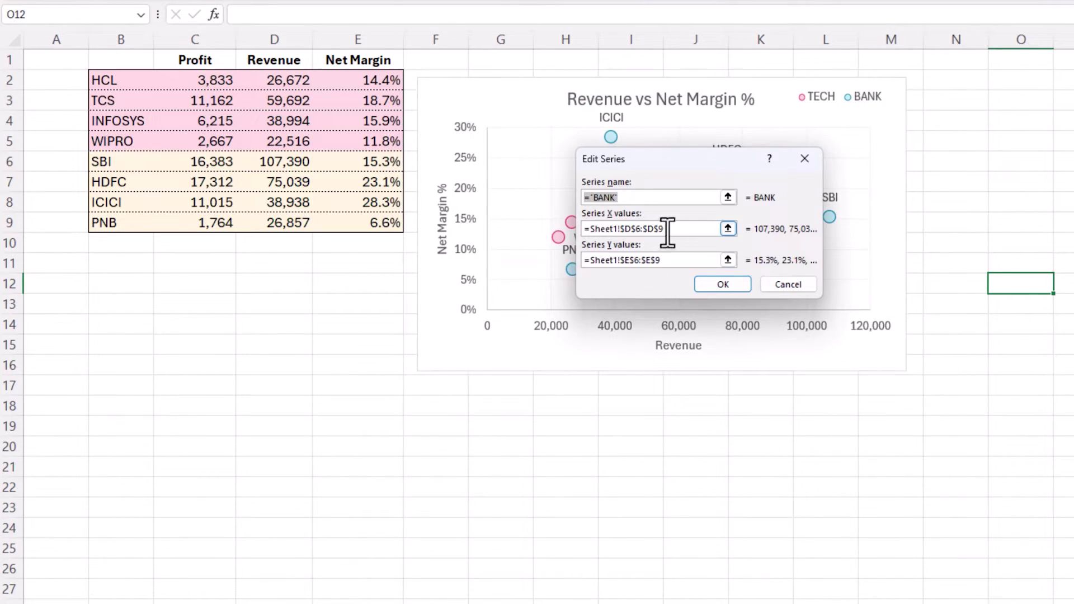
{"action": "left_click", "coordinate": [666, 230]}
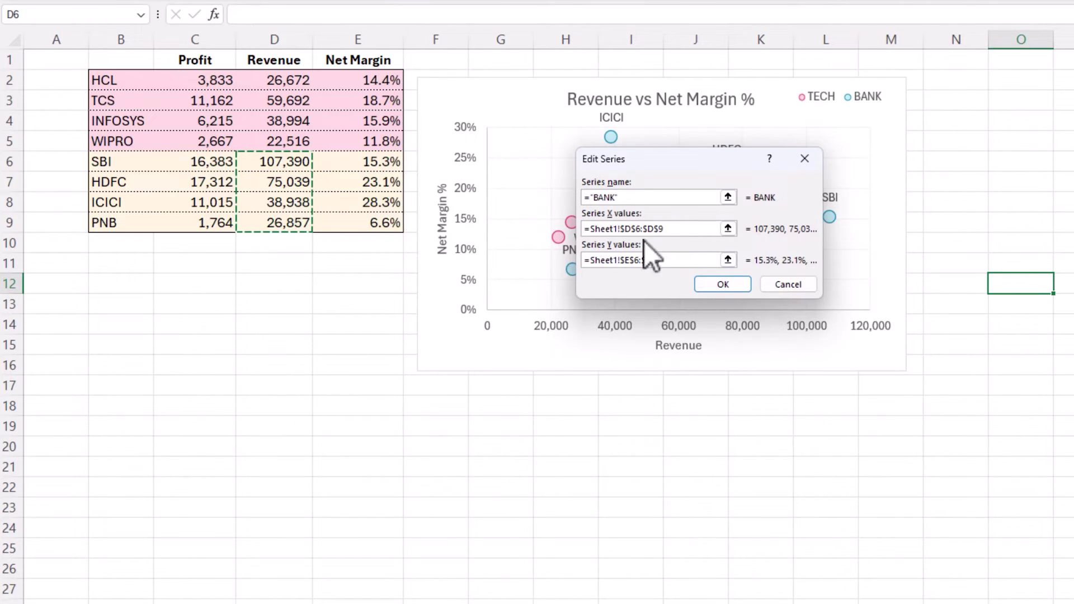
{"action": "key", "text": "BackSpace"}
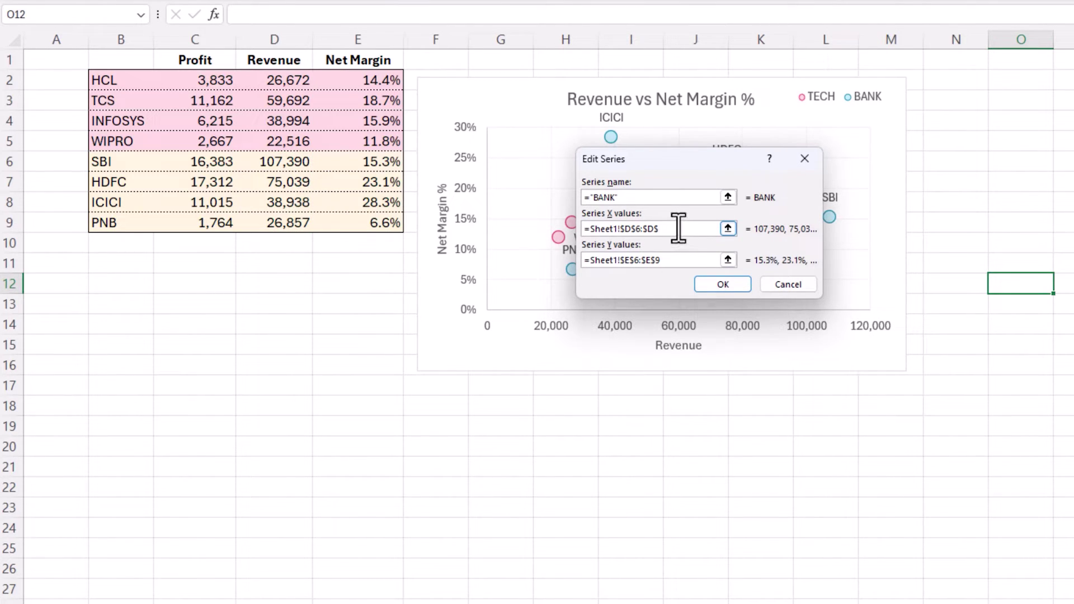
{"action": "type", "text": "8"}
{"action": "left_click", "coordinate": [682, 260]}
{"action": "key", "text": "BackSpace"}
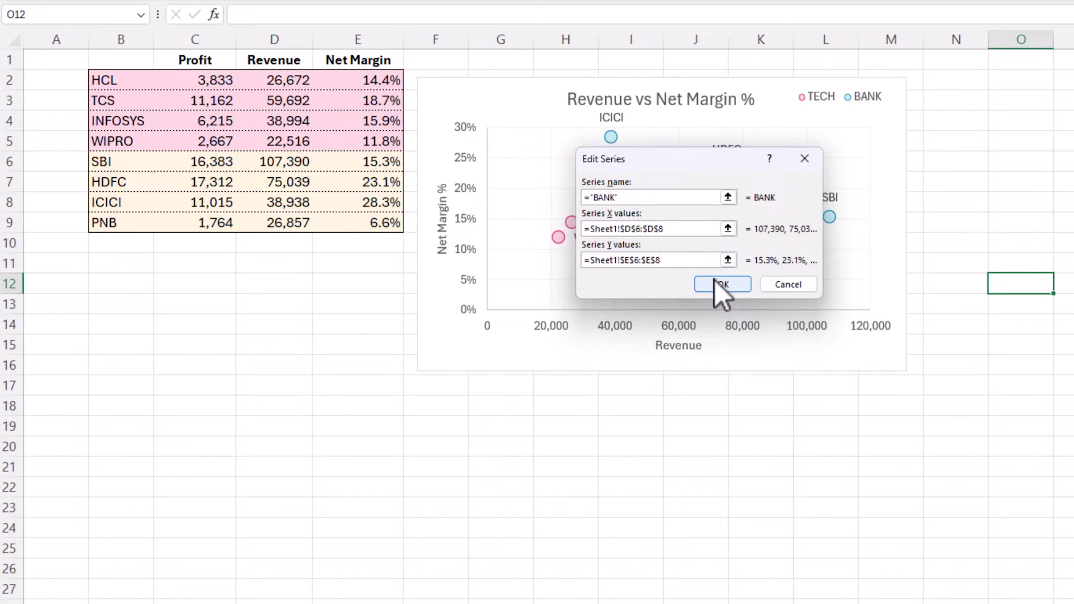
{"action": "left_click", "coordinate": [715, 281]}
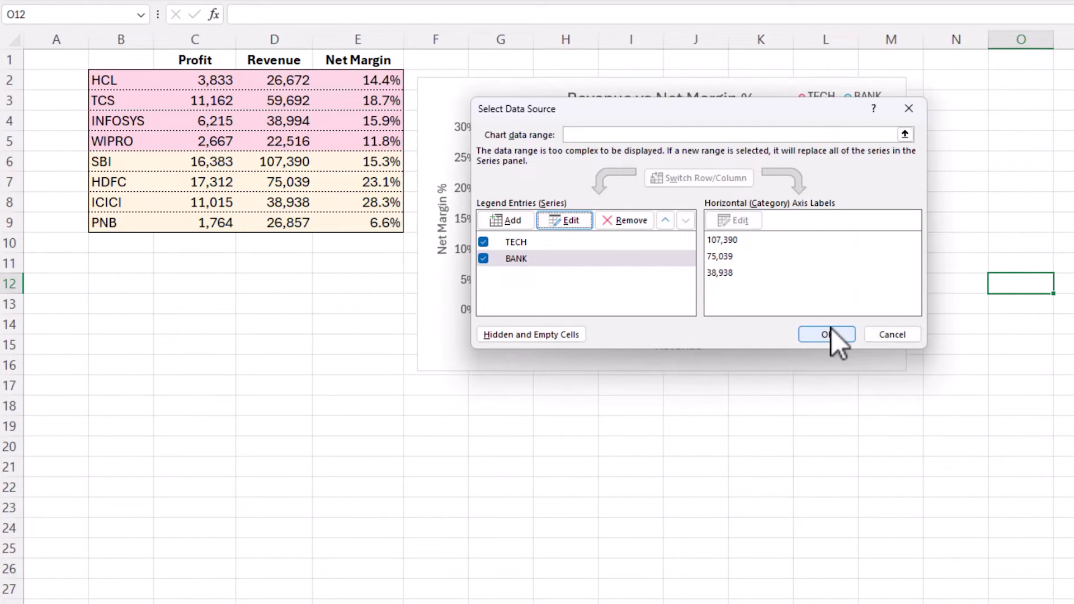
{"action": "left_click", "coordinate": [827, 335]}
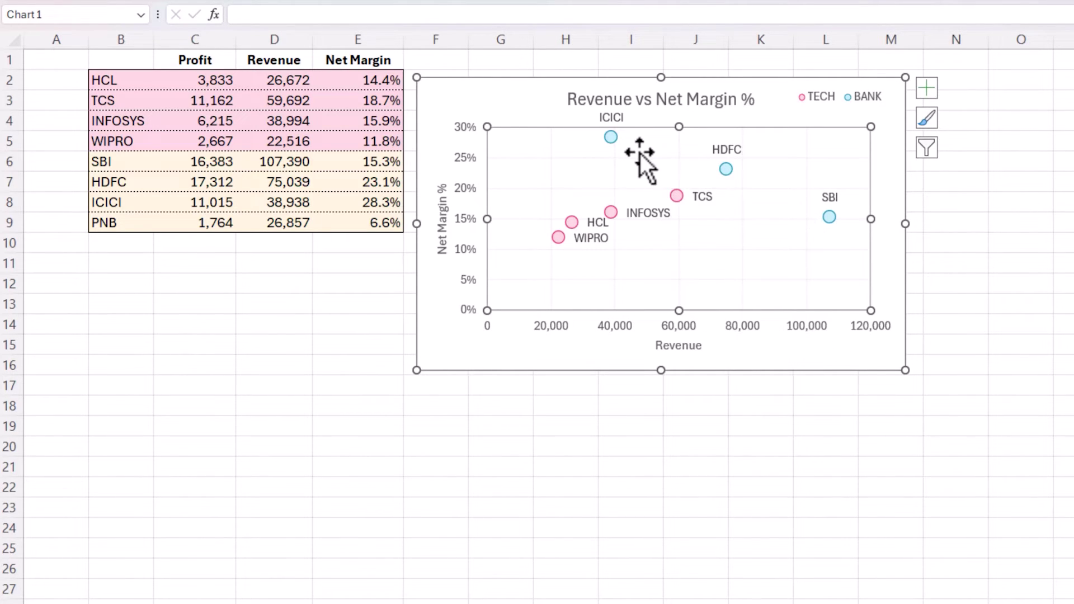
{"action": "right_click", "coordinate": [726, 170]}
{"action": "left_click", "coordinate": [781, 297]}
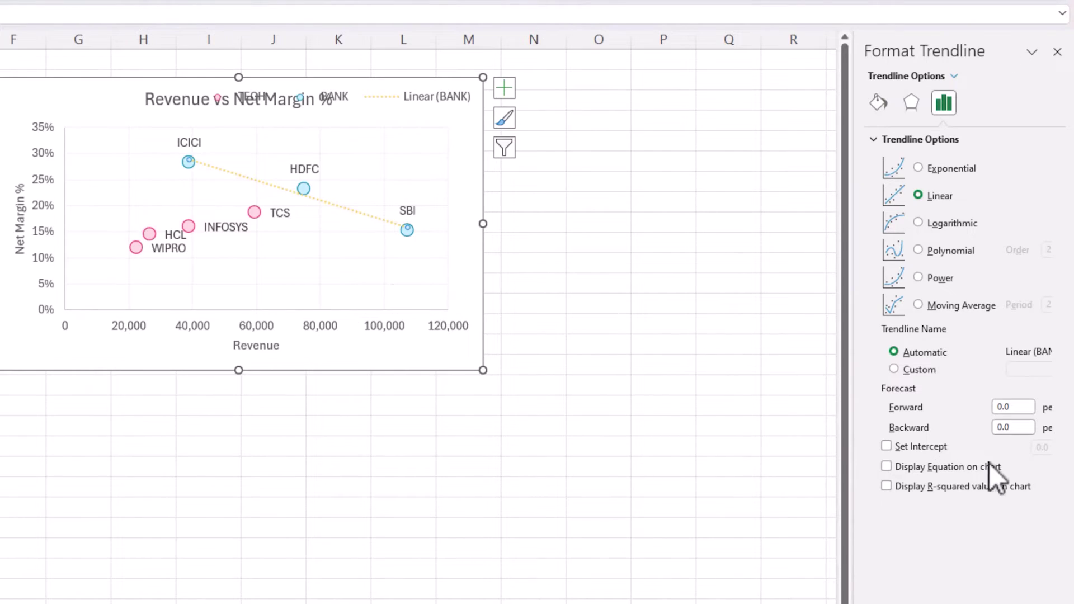
{"action": "left_click", "coordinate": [994, 487]}
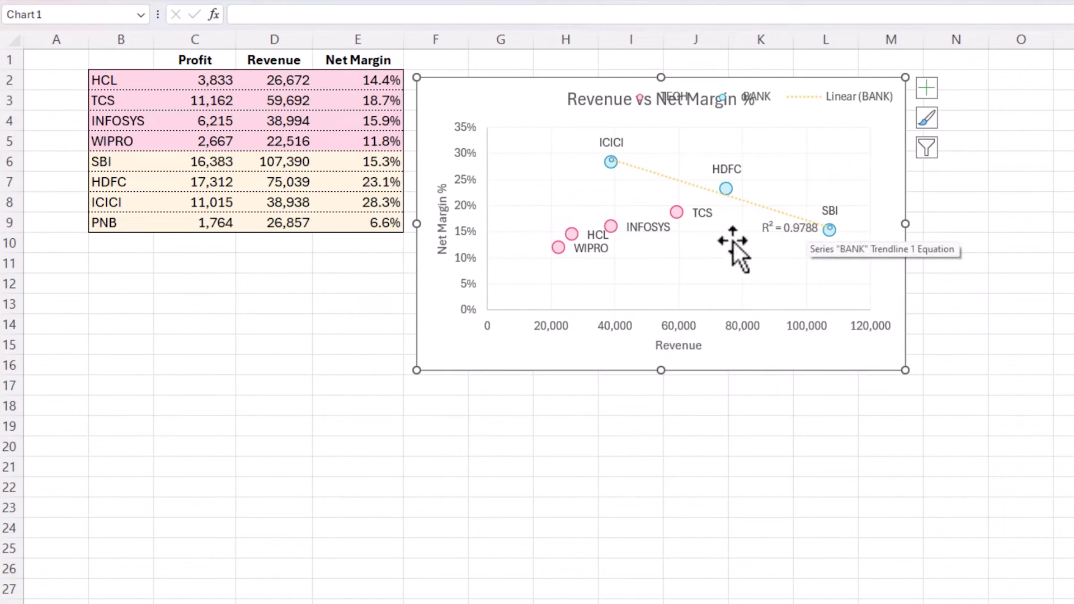
{"action": "double_click", "coordinate": [805, 236]}
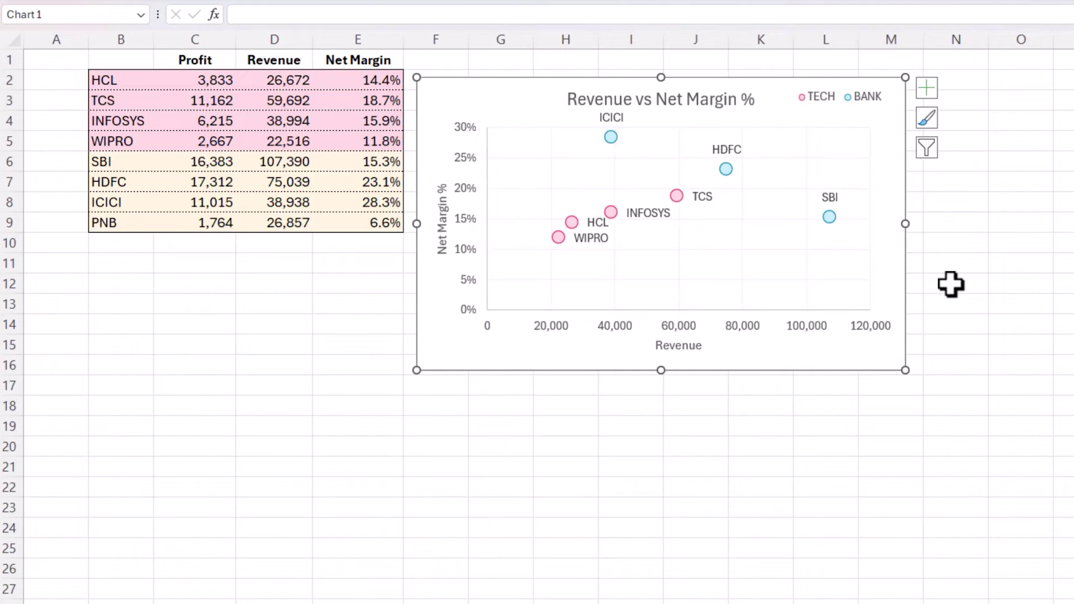
{"action": "left_click", "coordinate": [832, 216]}
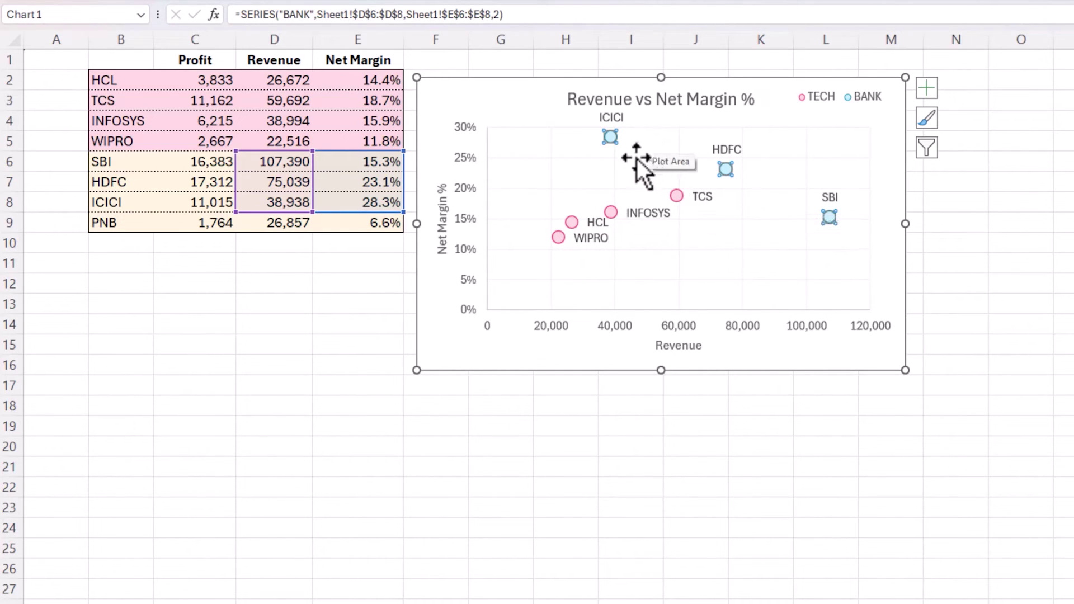
{"action": "mouse_move", "coordinate": [677, 197]}
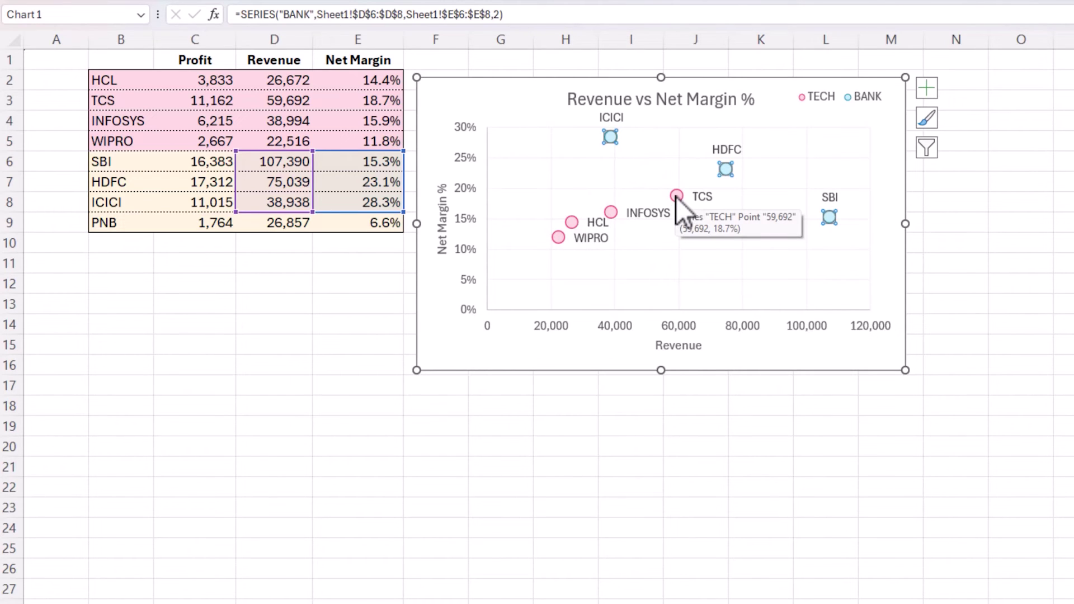